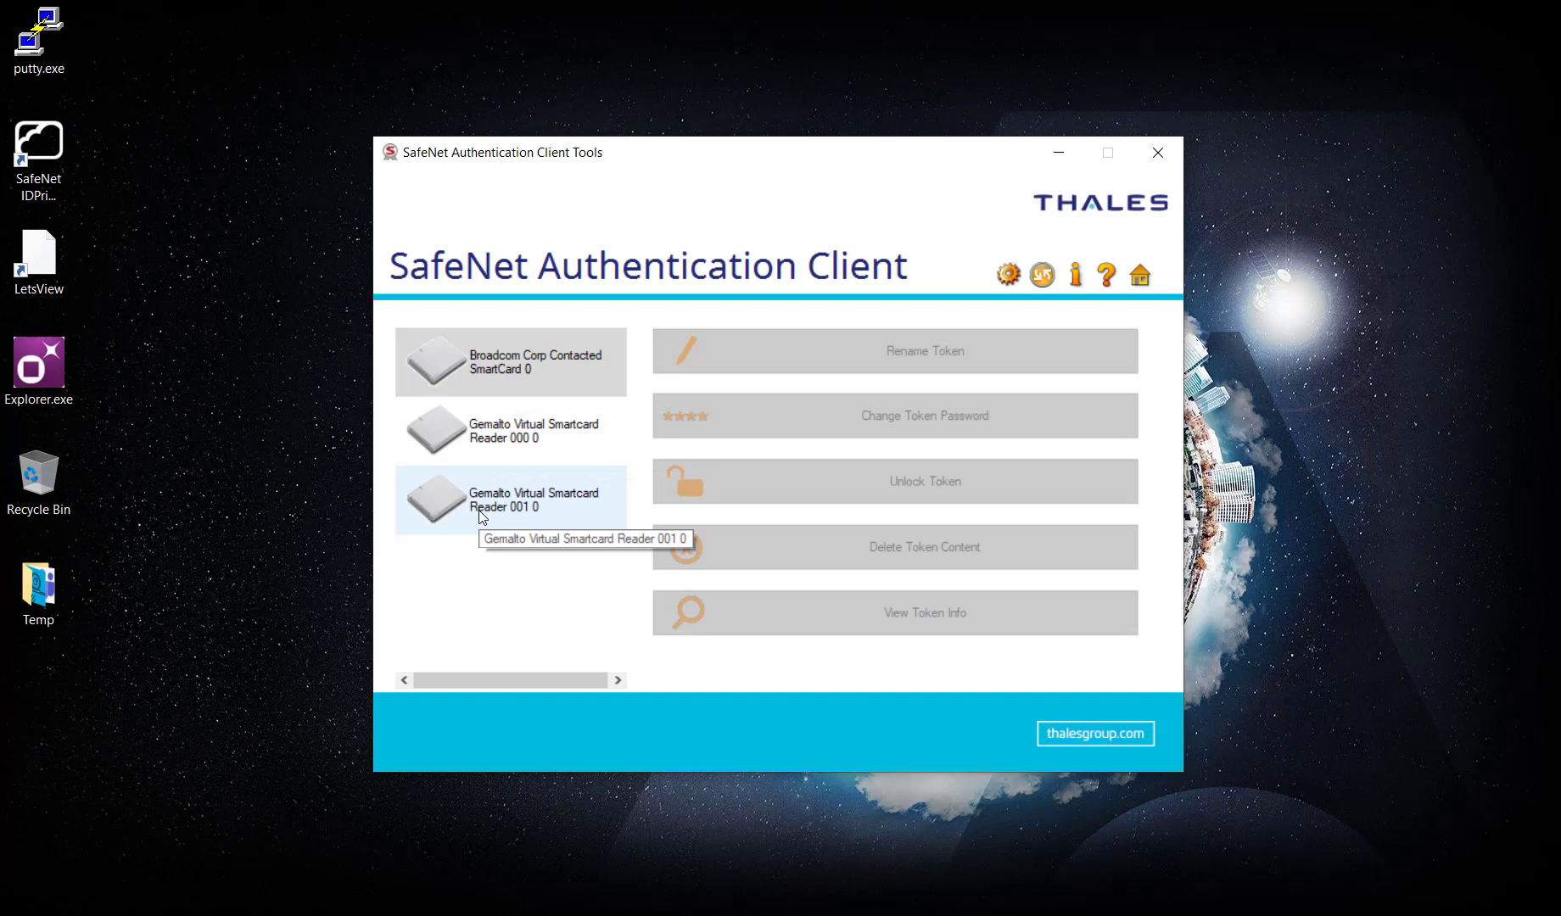
Refresh the desktop and quit the SafeNet IDPrime Virtual smart card client.
right_click(324, 336)
left_click(368, 407)
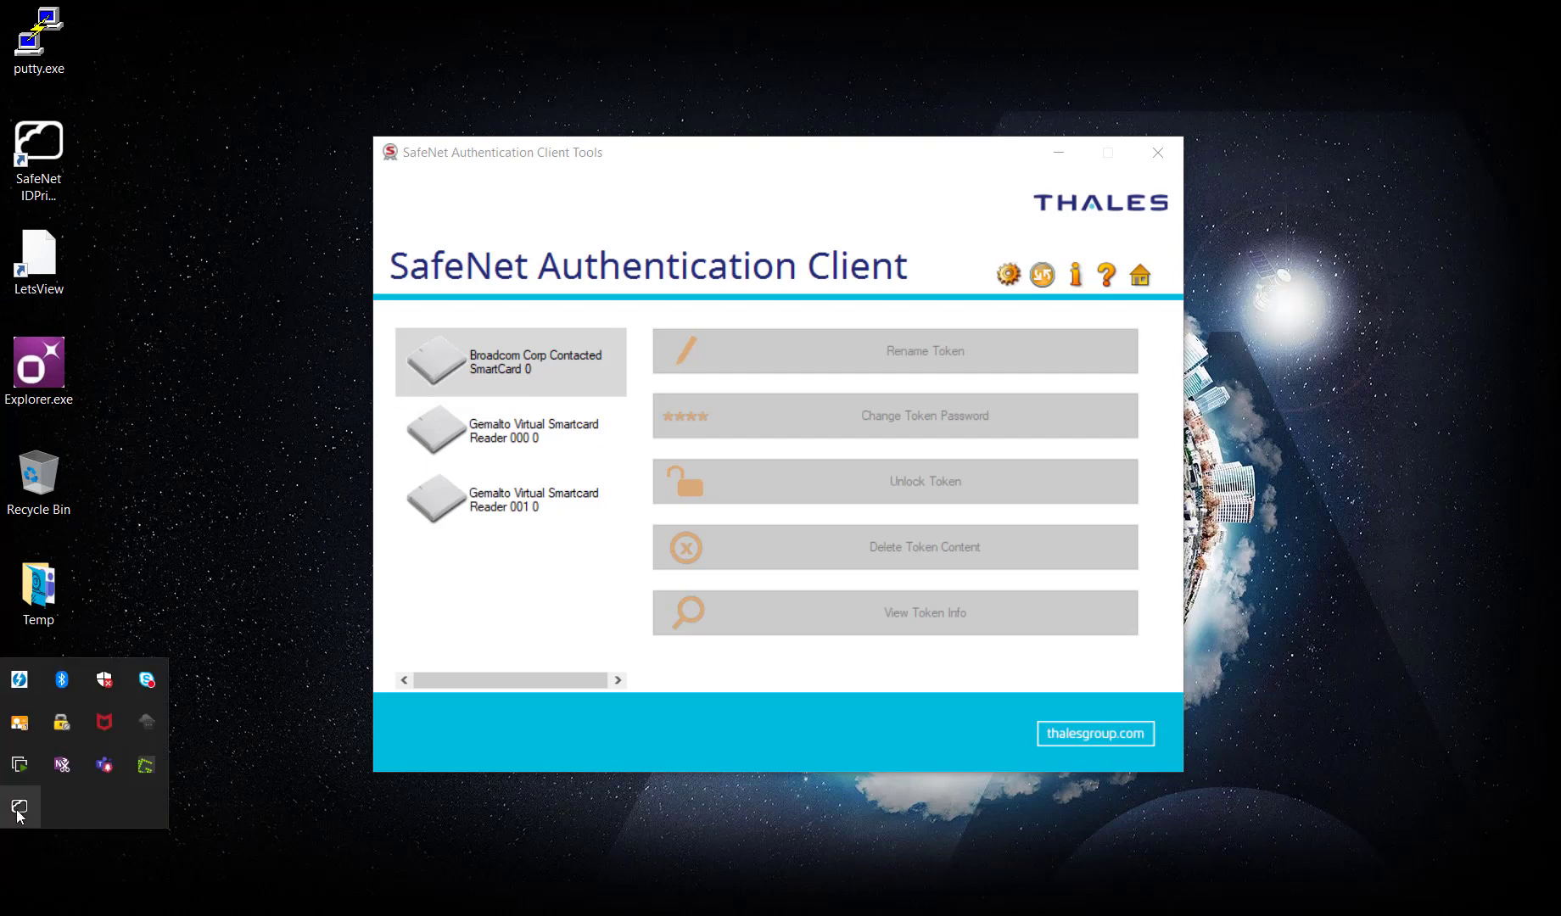
right_click(18, 807)
left_click(51, 796)
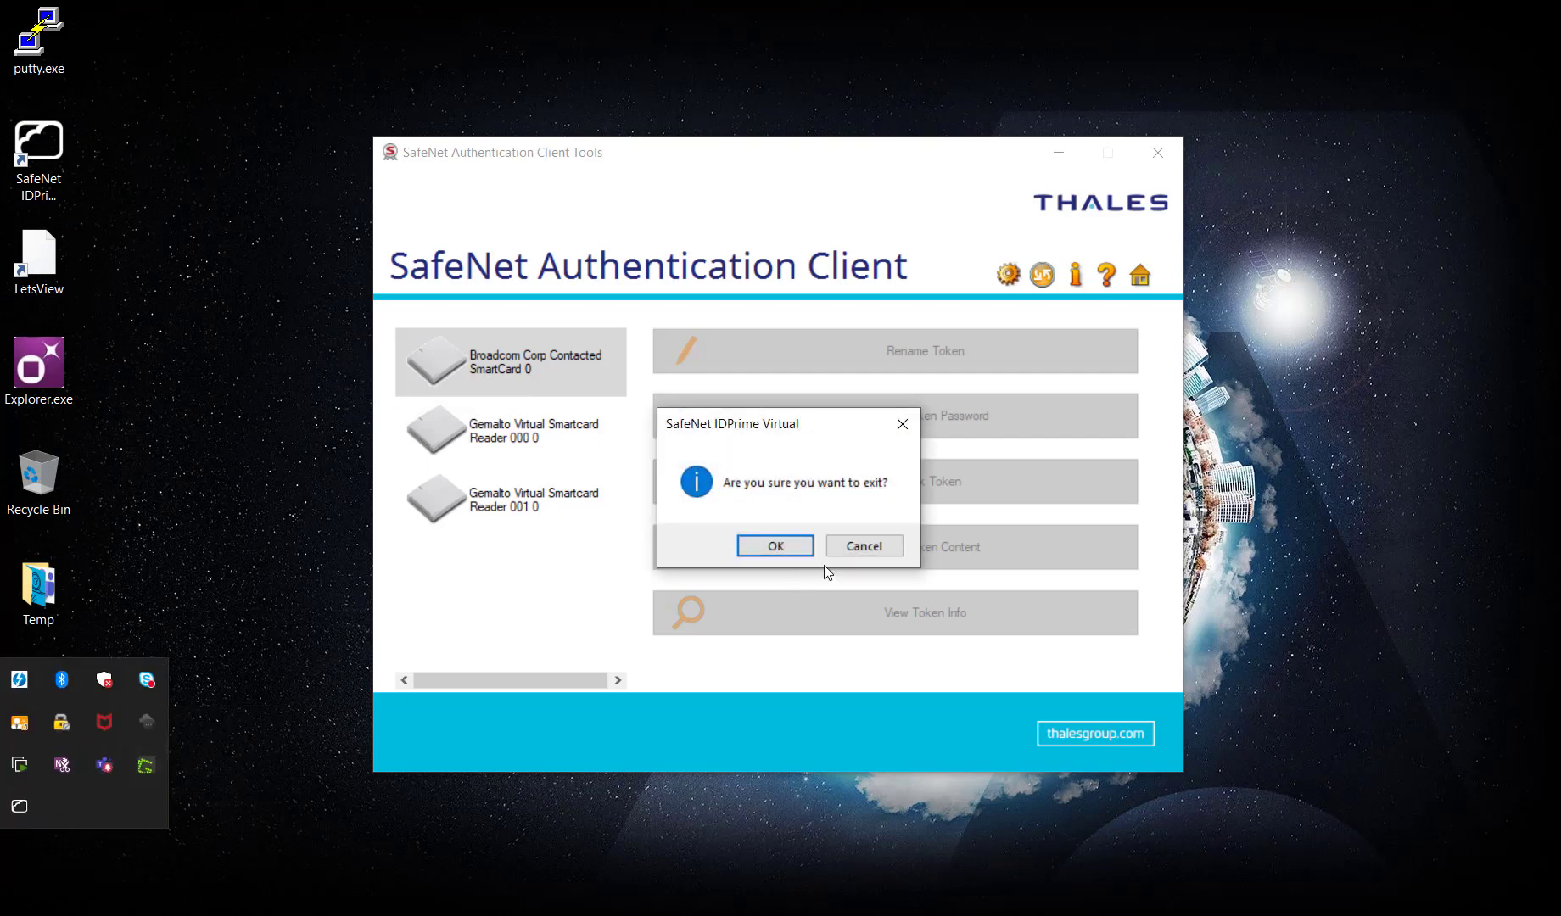
left_click(793, 546)
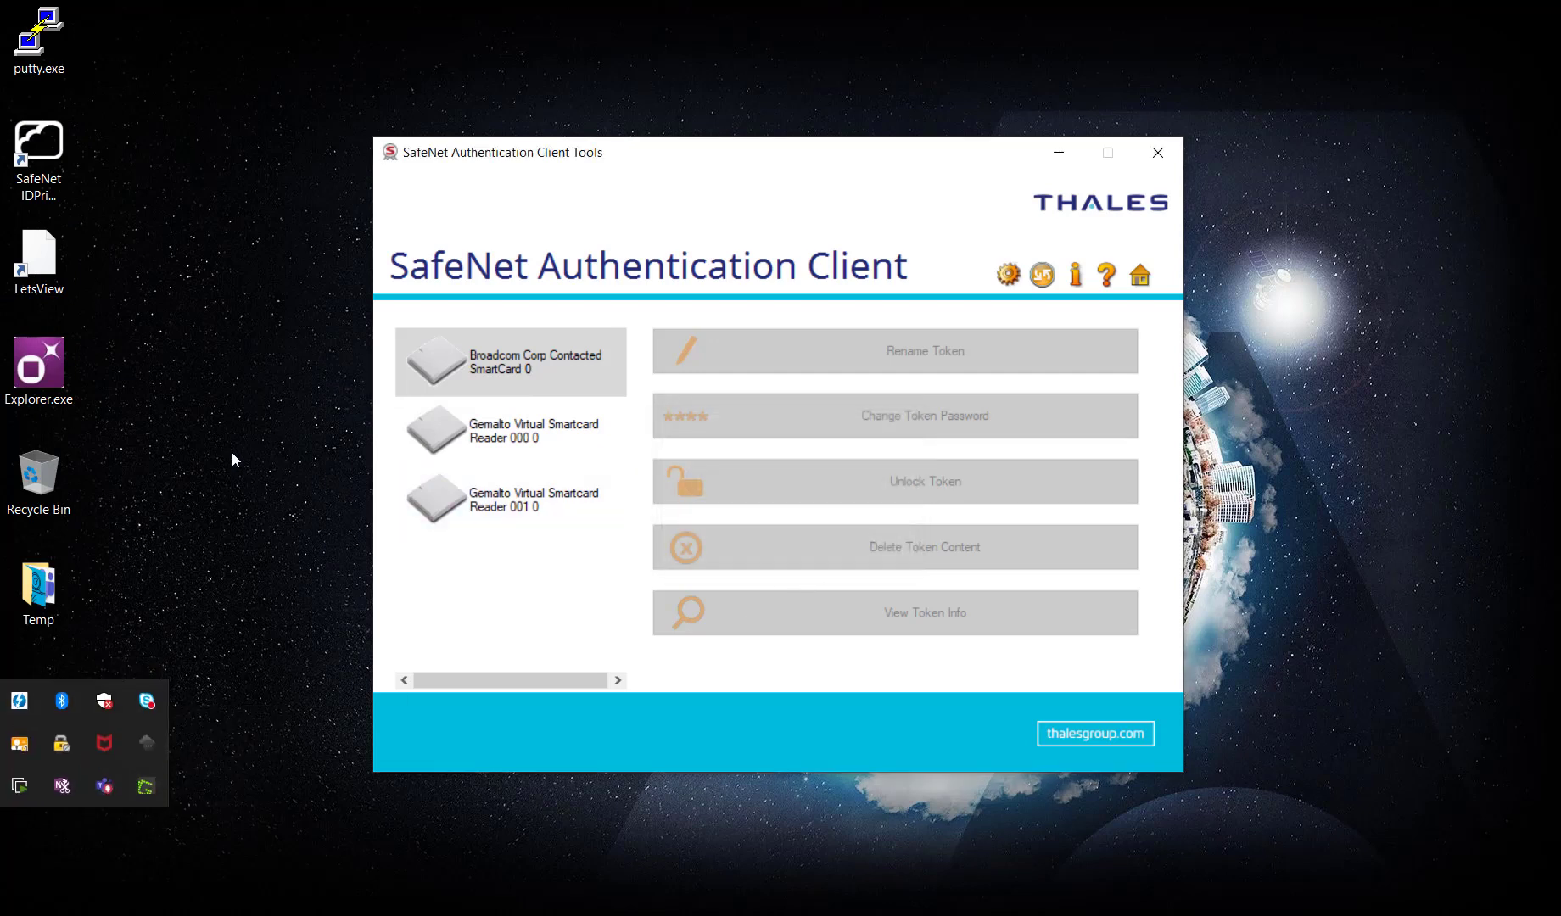
Relaunch the virtual card client from its tray icon and connect the virtual smart card.
left_click(57, 196)
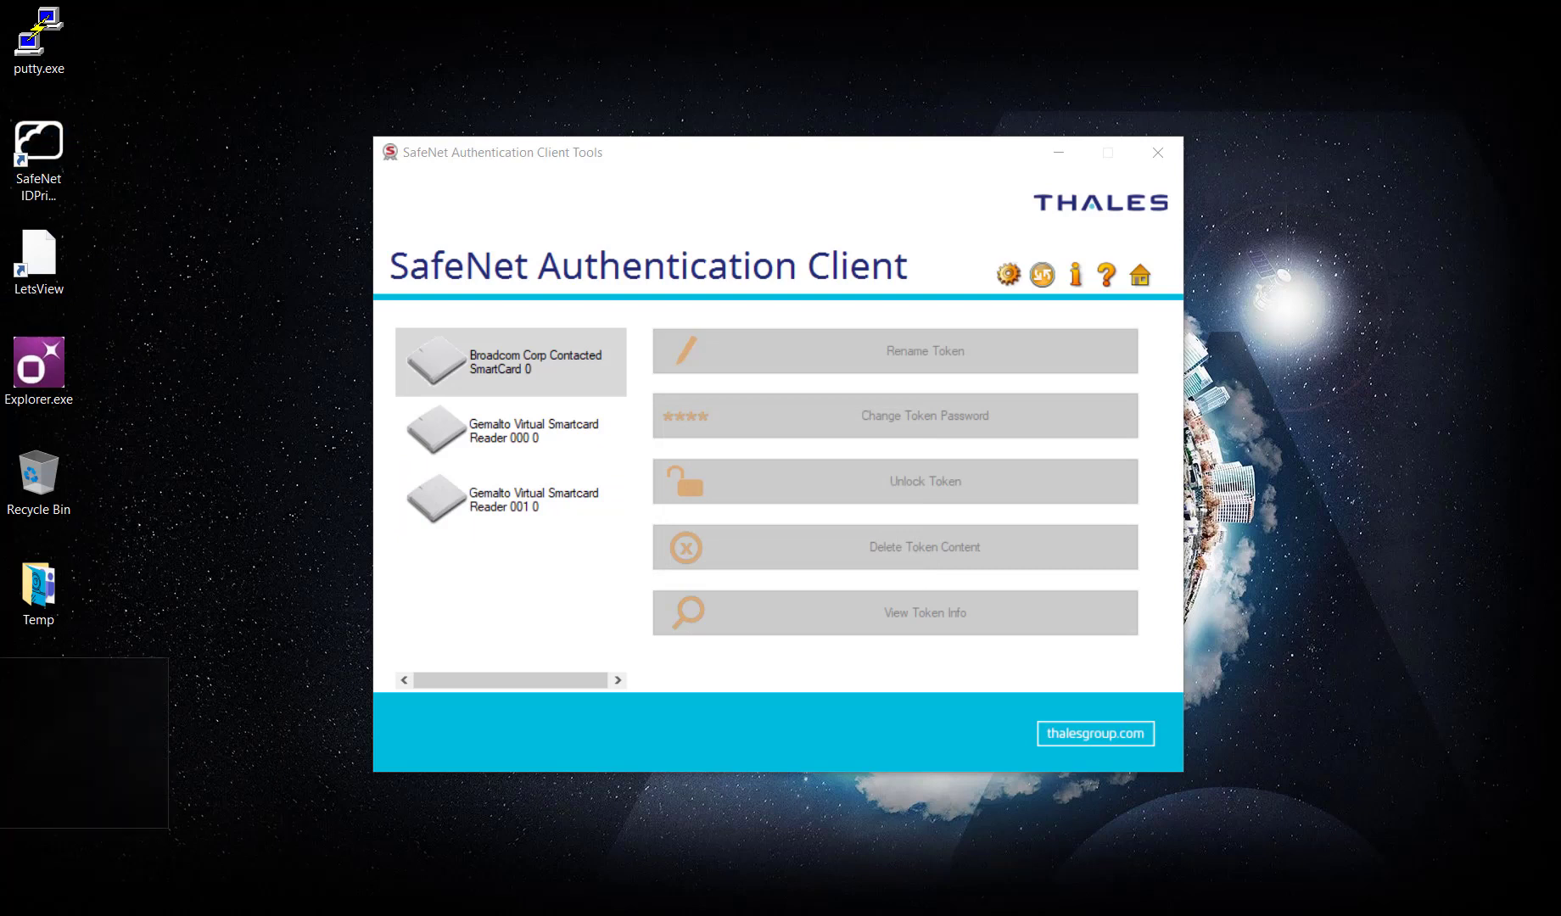
right_click(18, 806)
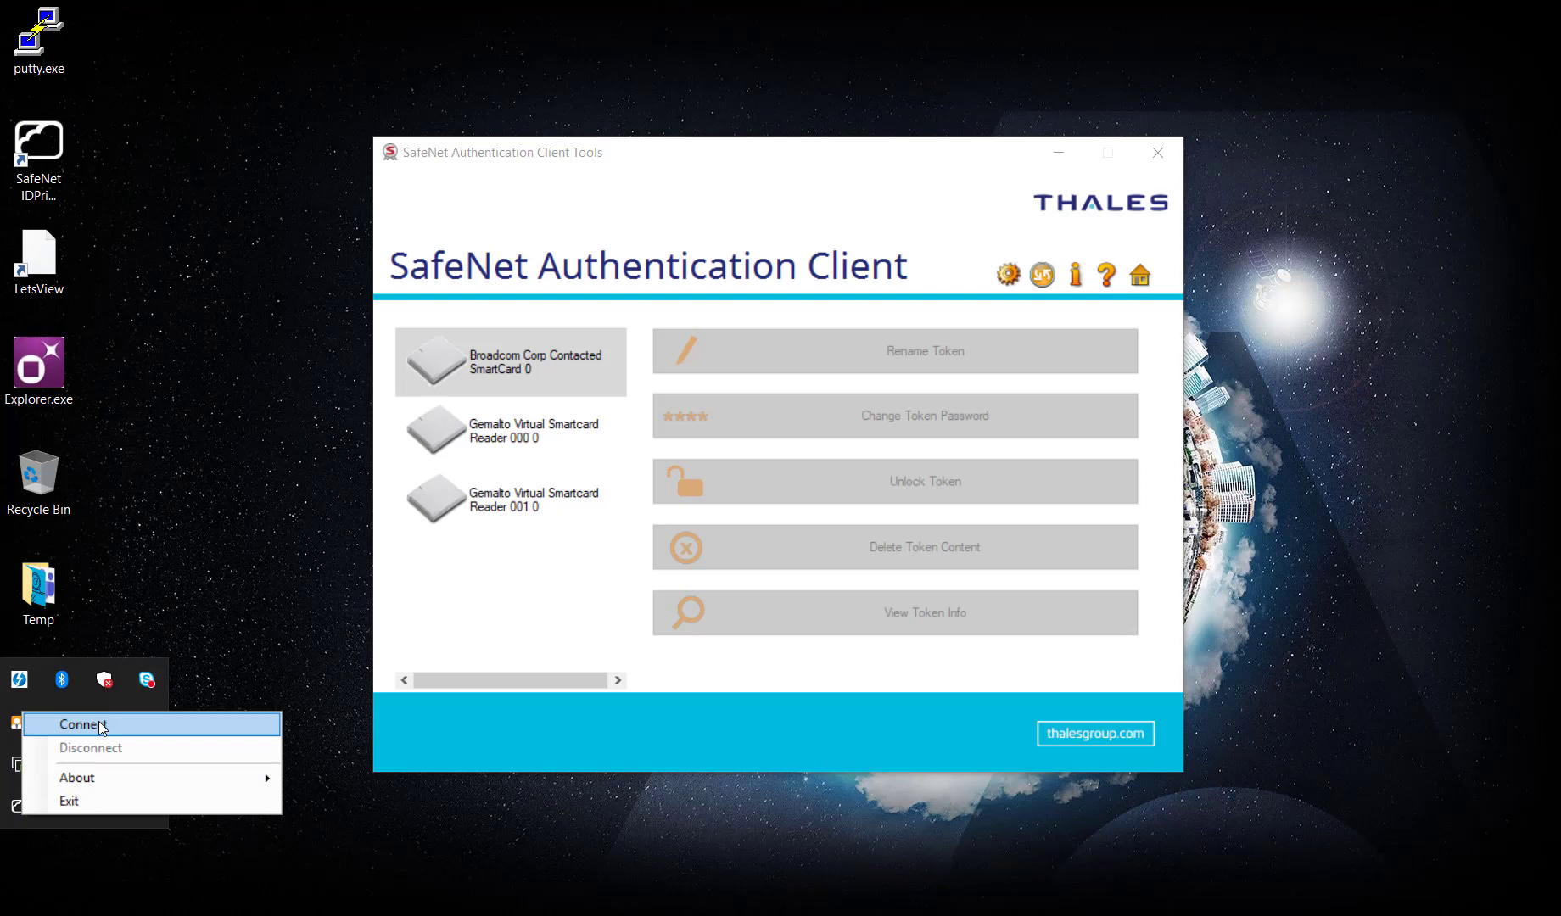
left_click(101, 727)
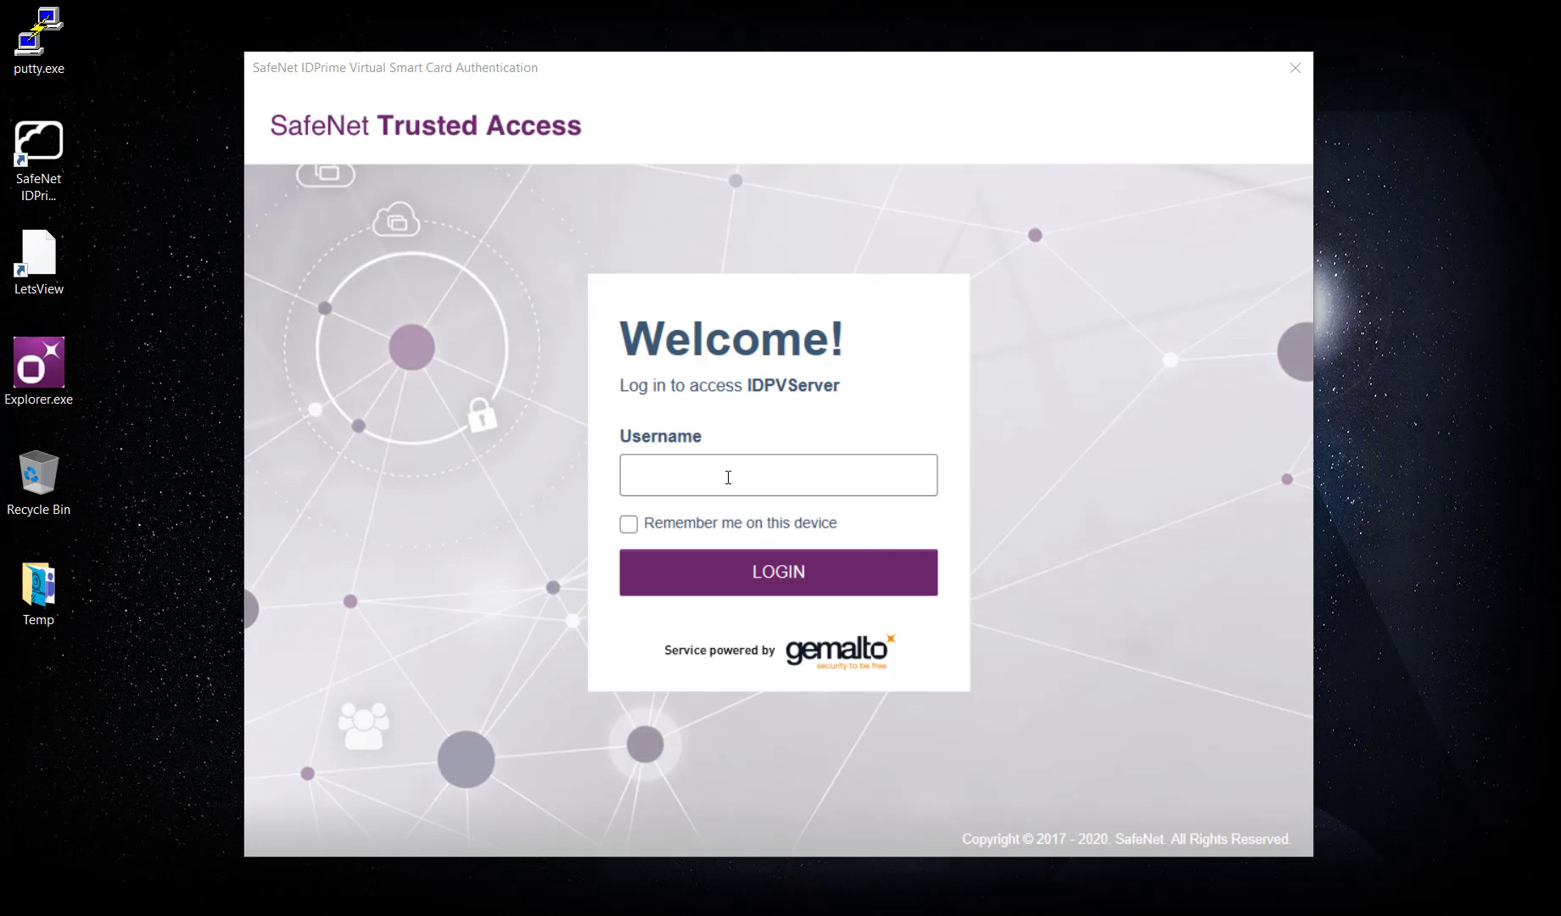
Enter the username on the IDPVServer login and submit a first passcode attempt.
left_click(728, 477)
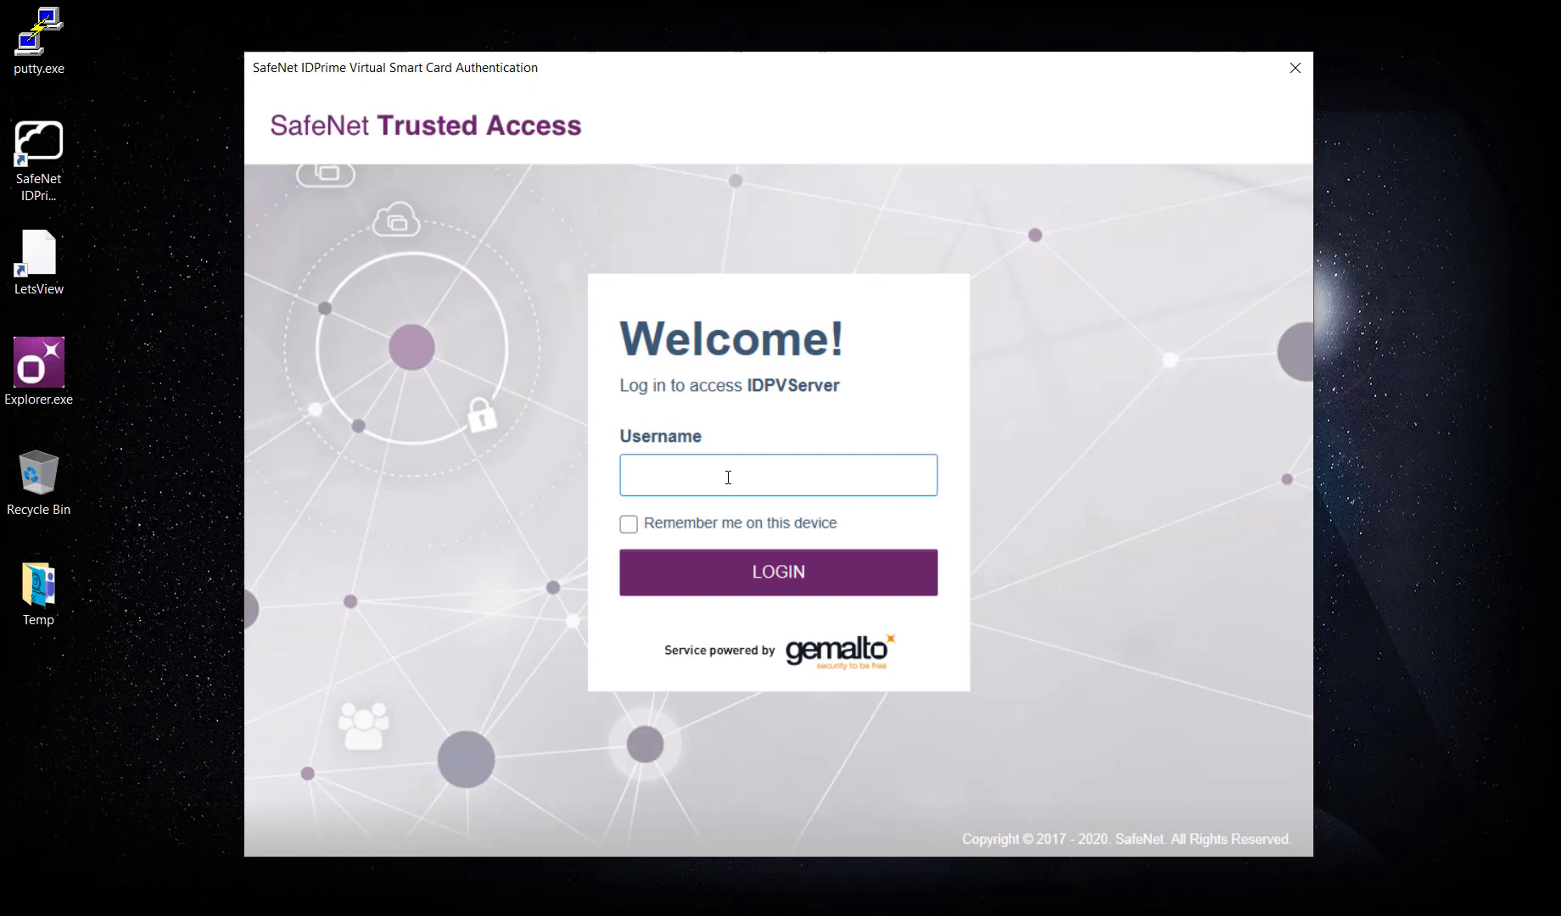
type("james")
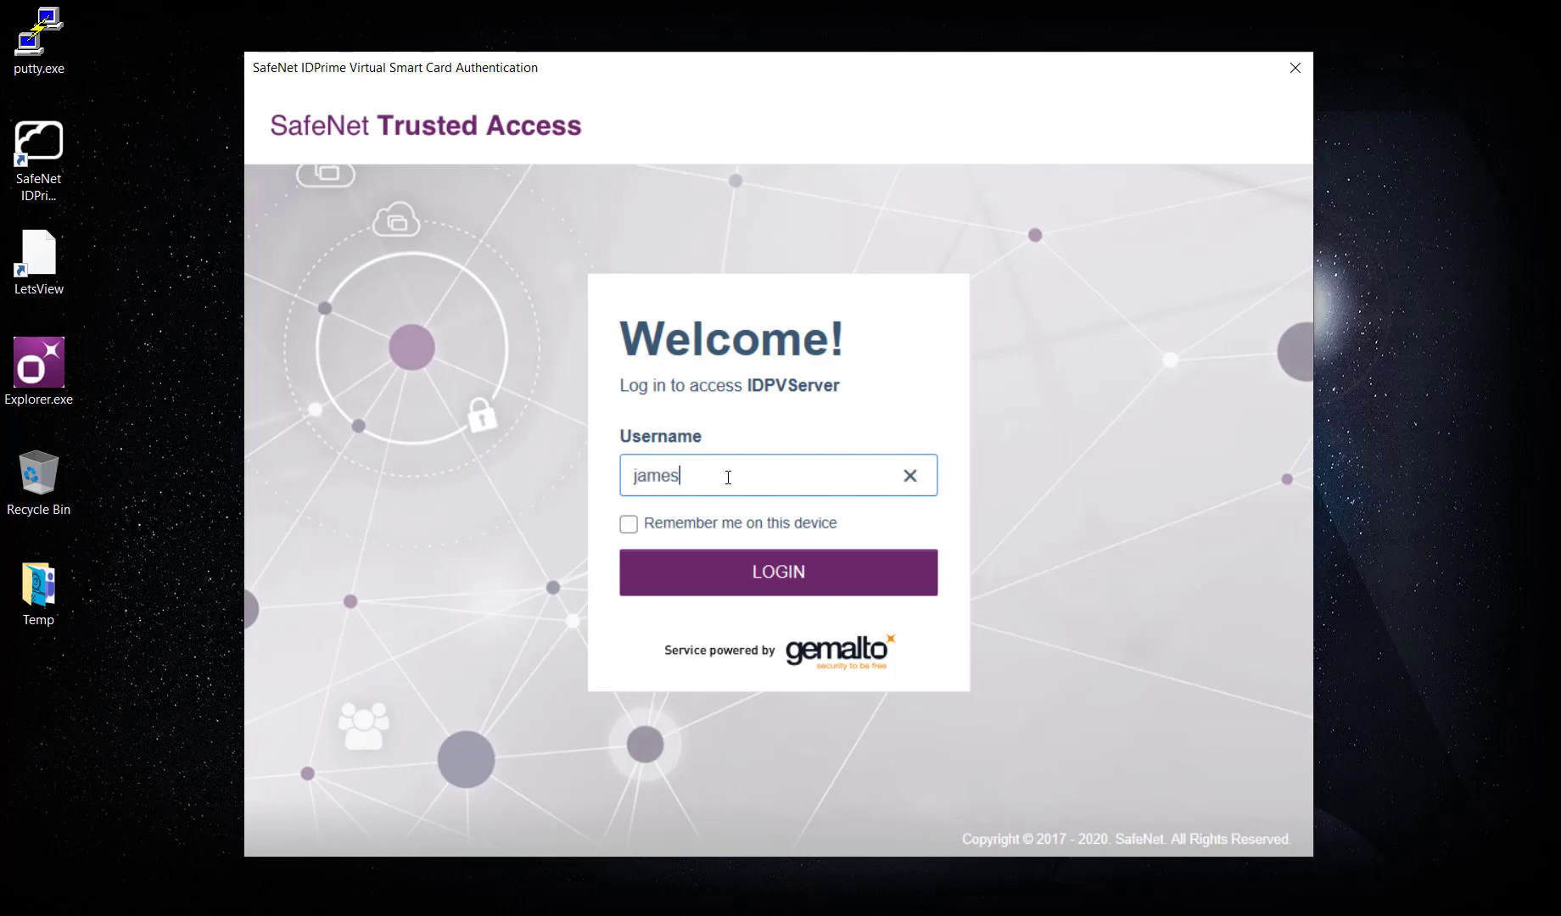
left_click(761, 579)
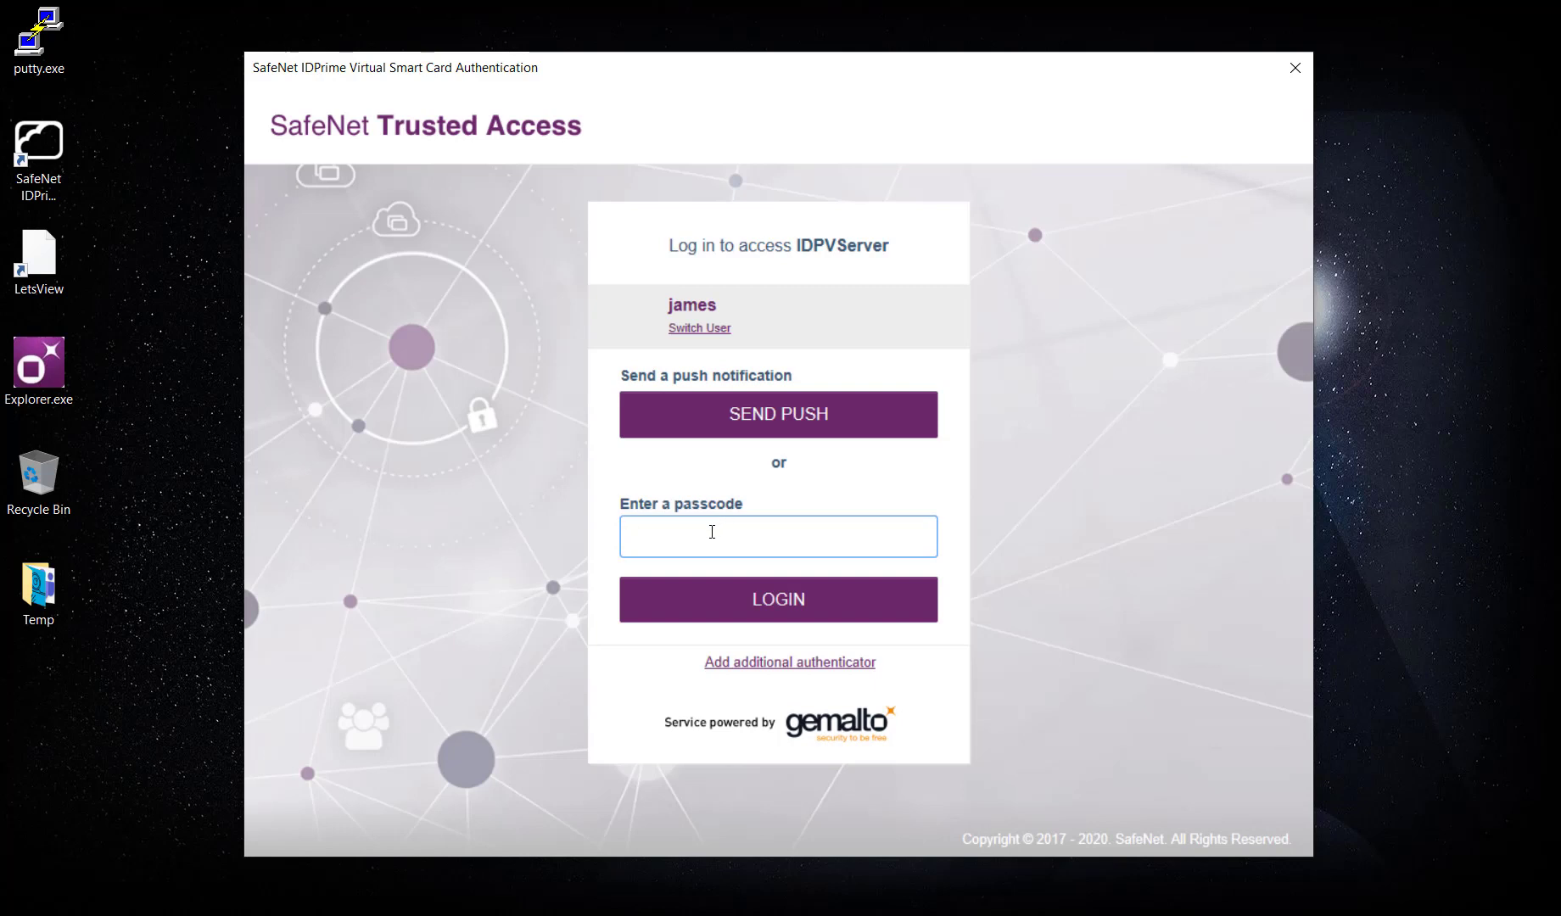
type("1")
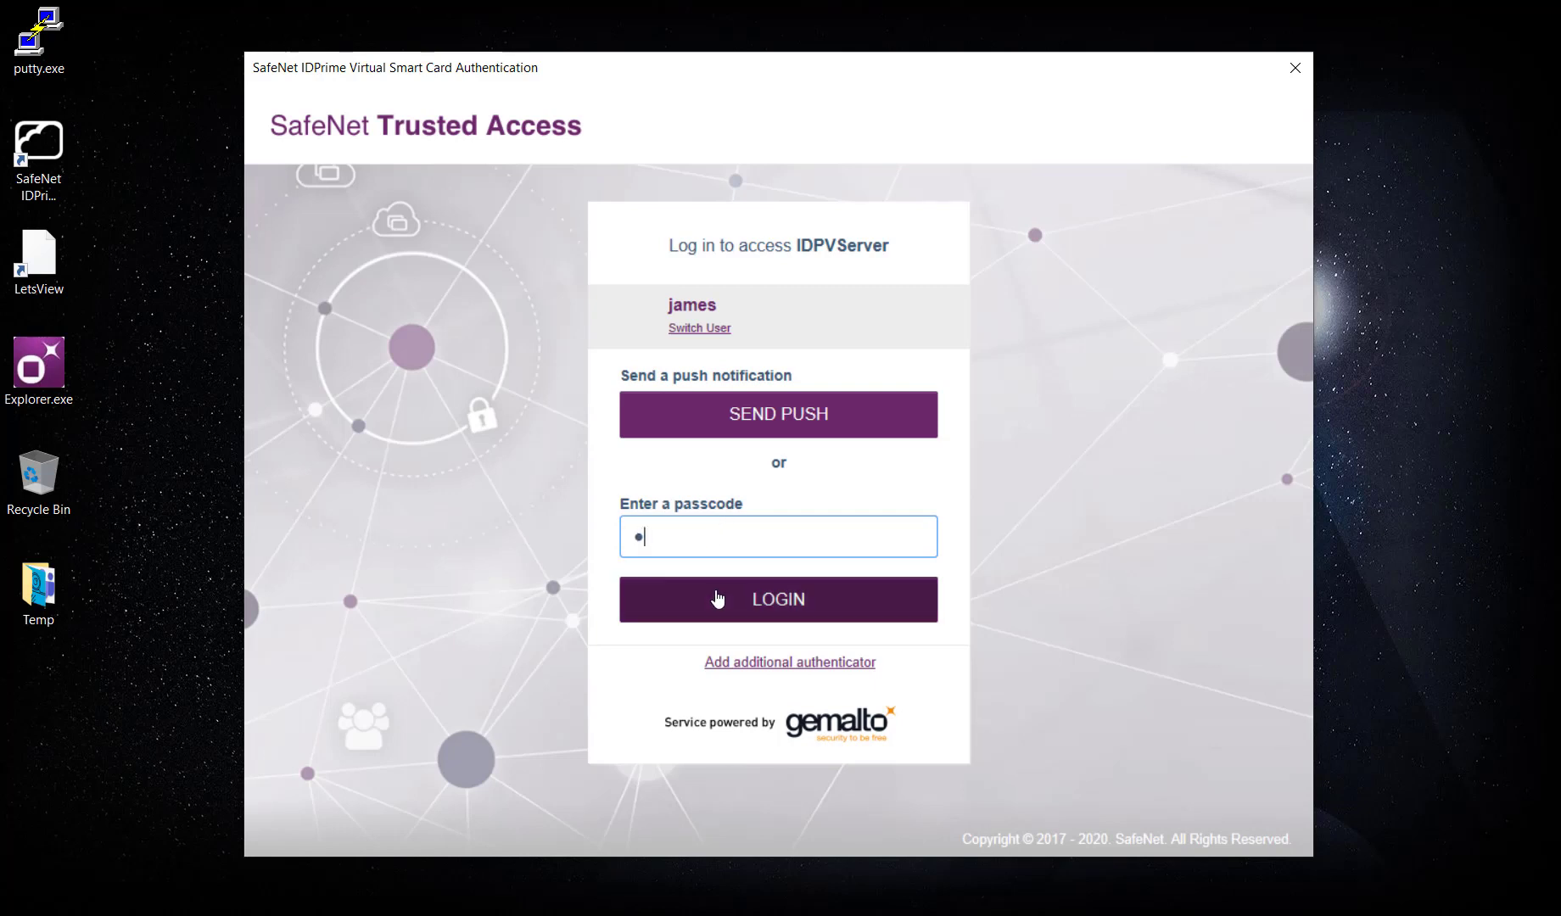
left_click(716, 600)
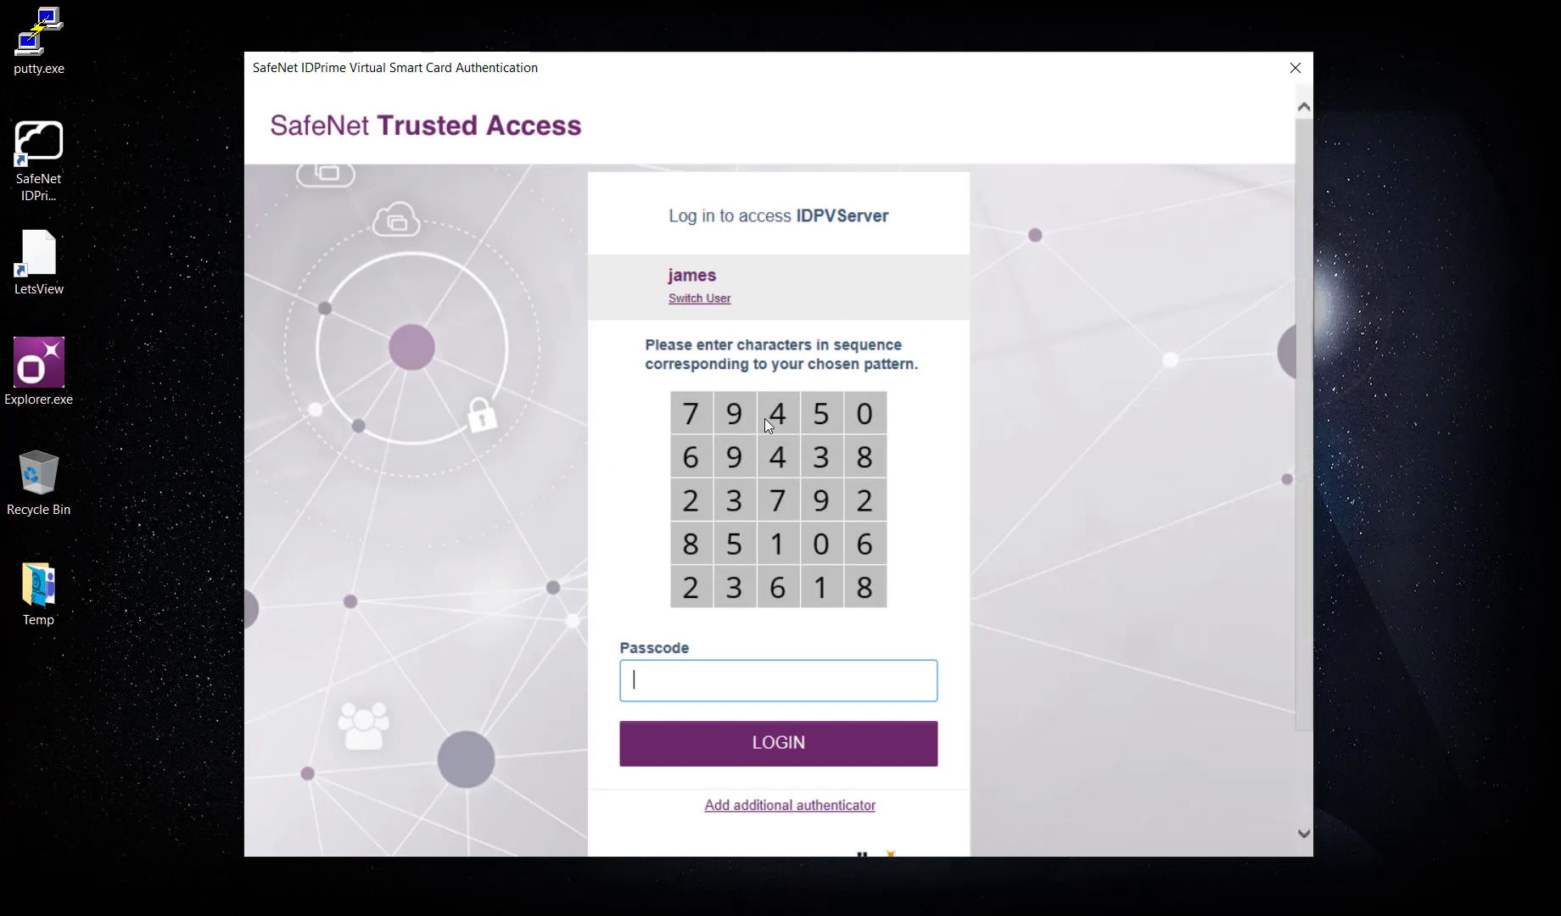
Log in to IDPVServer with the passcode read from the pattern grid.
left_click(40, 908)
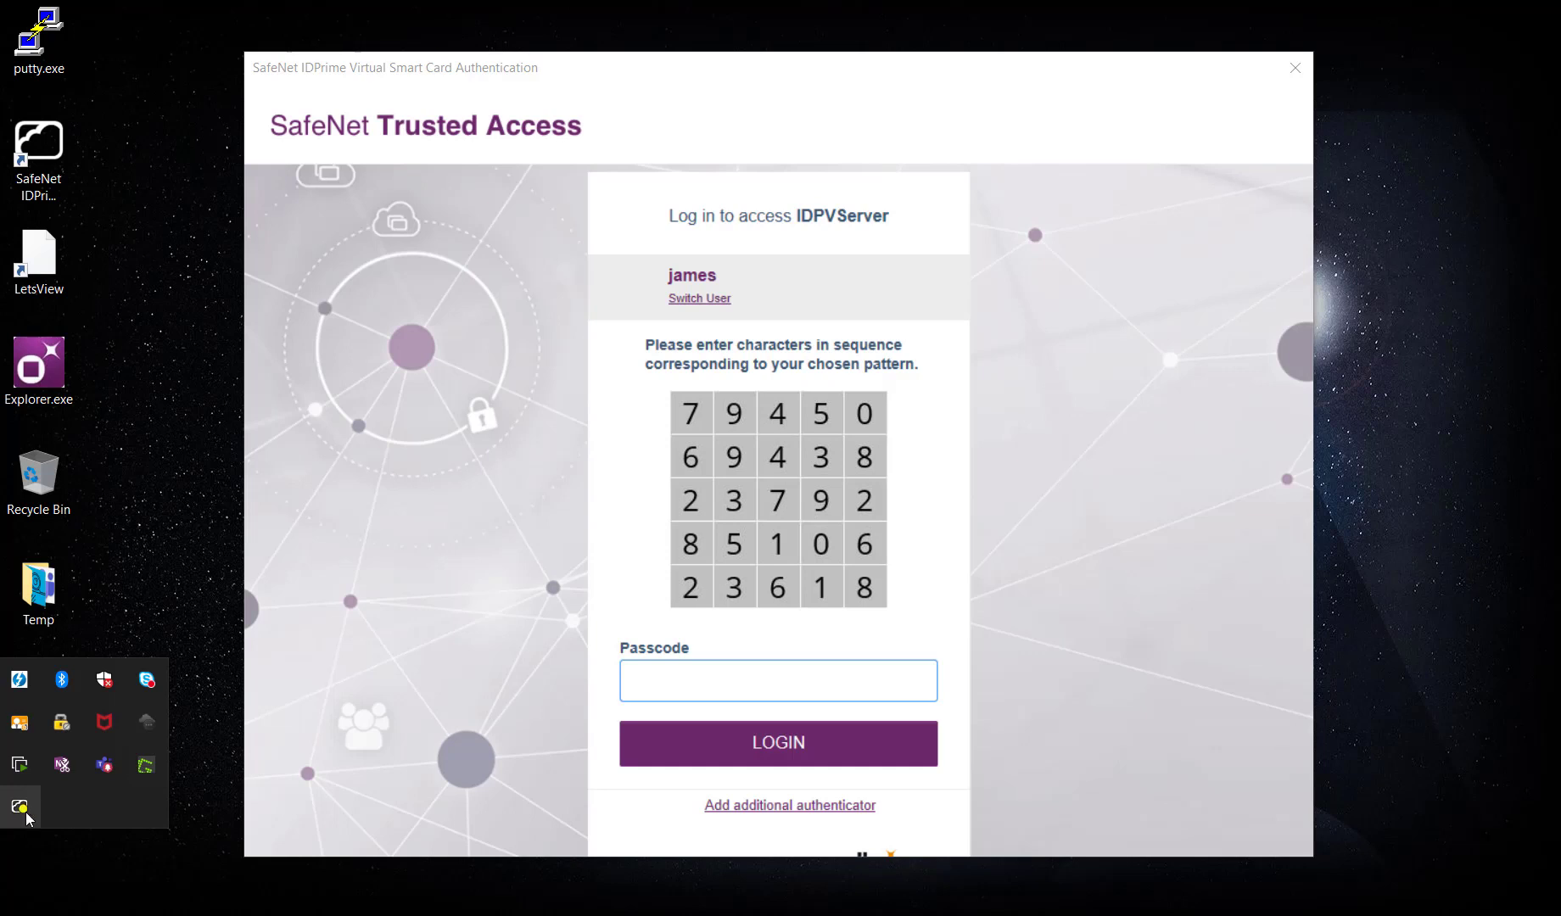
left_click(677, 688)
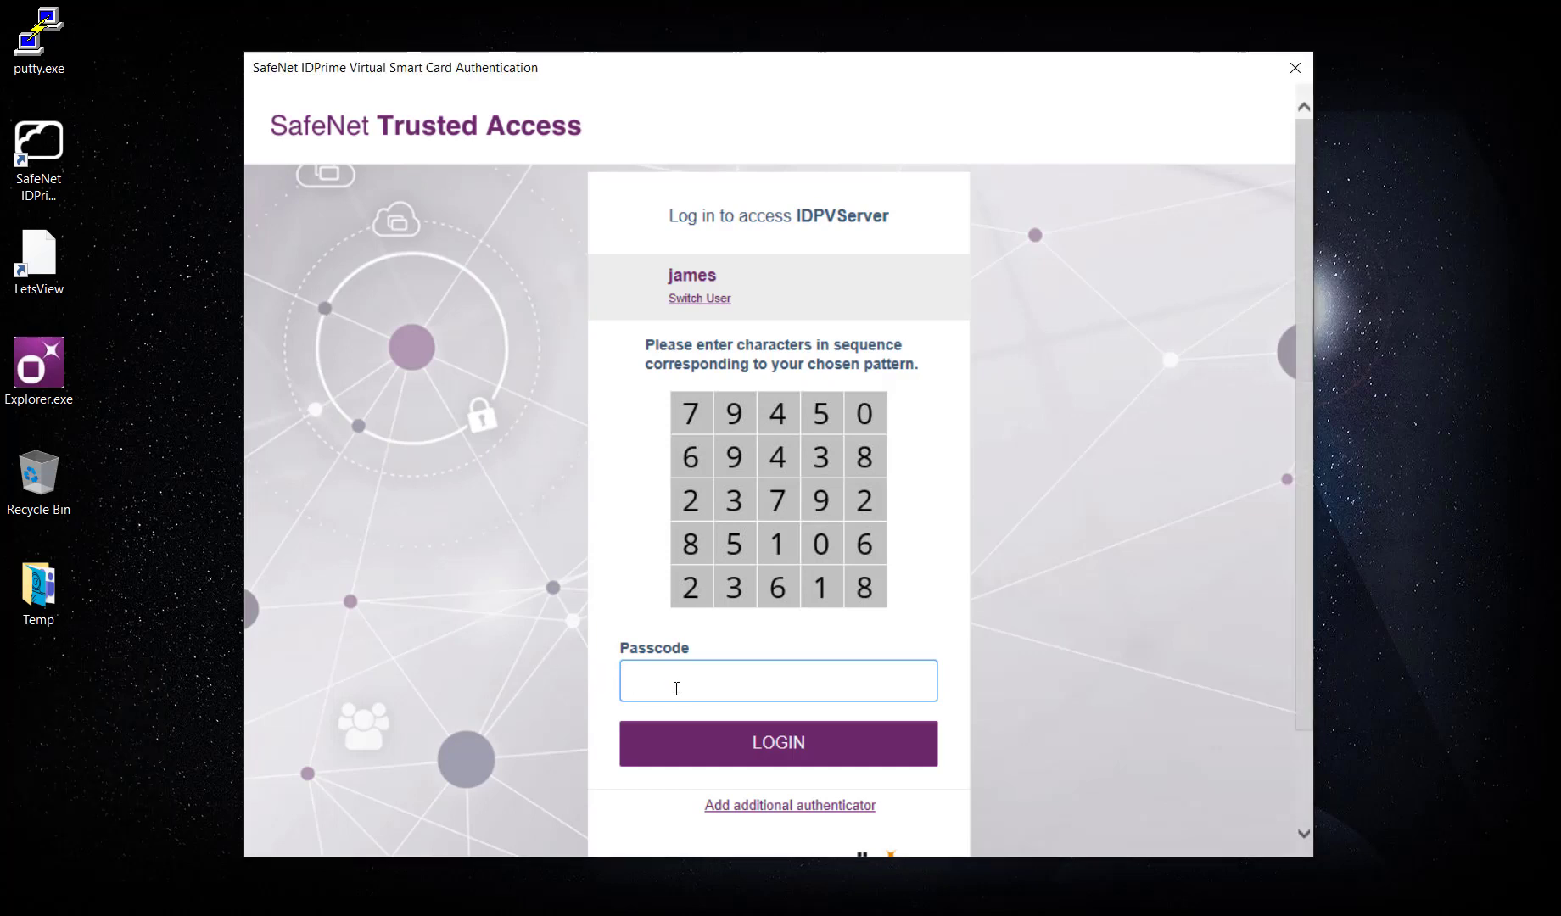
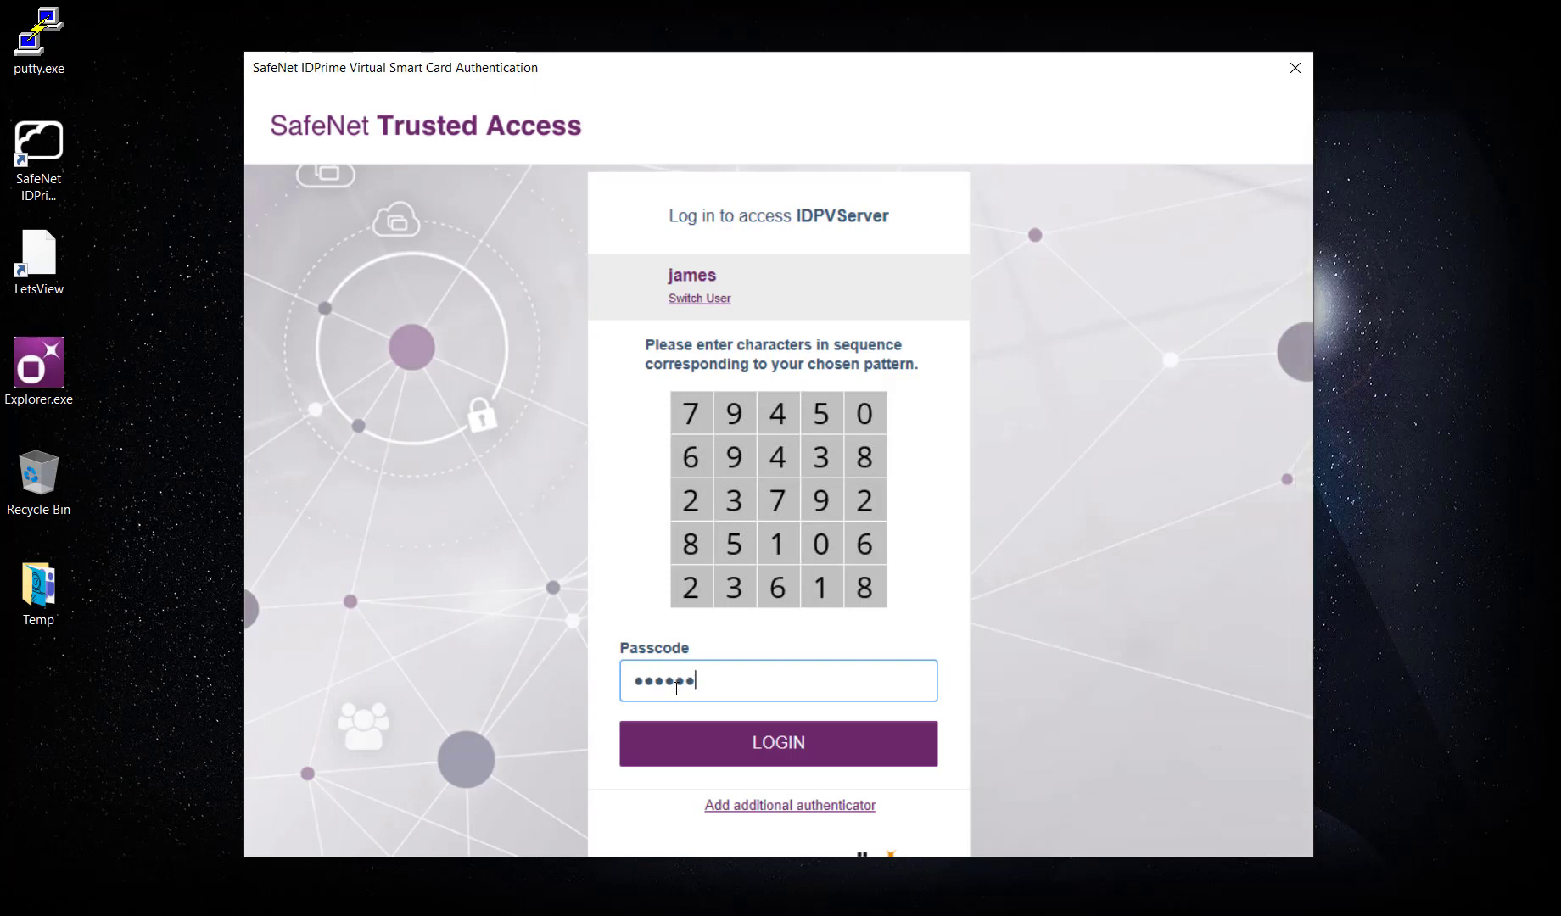
left_click(787, 747)
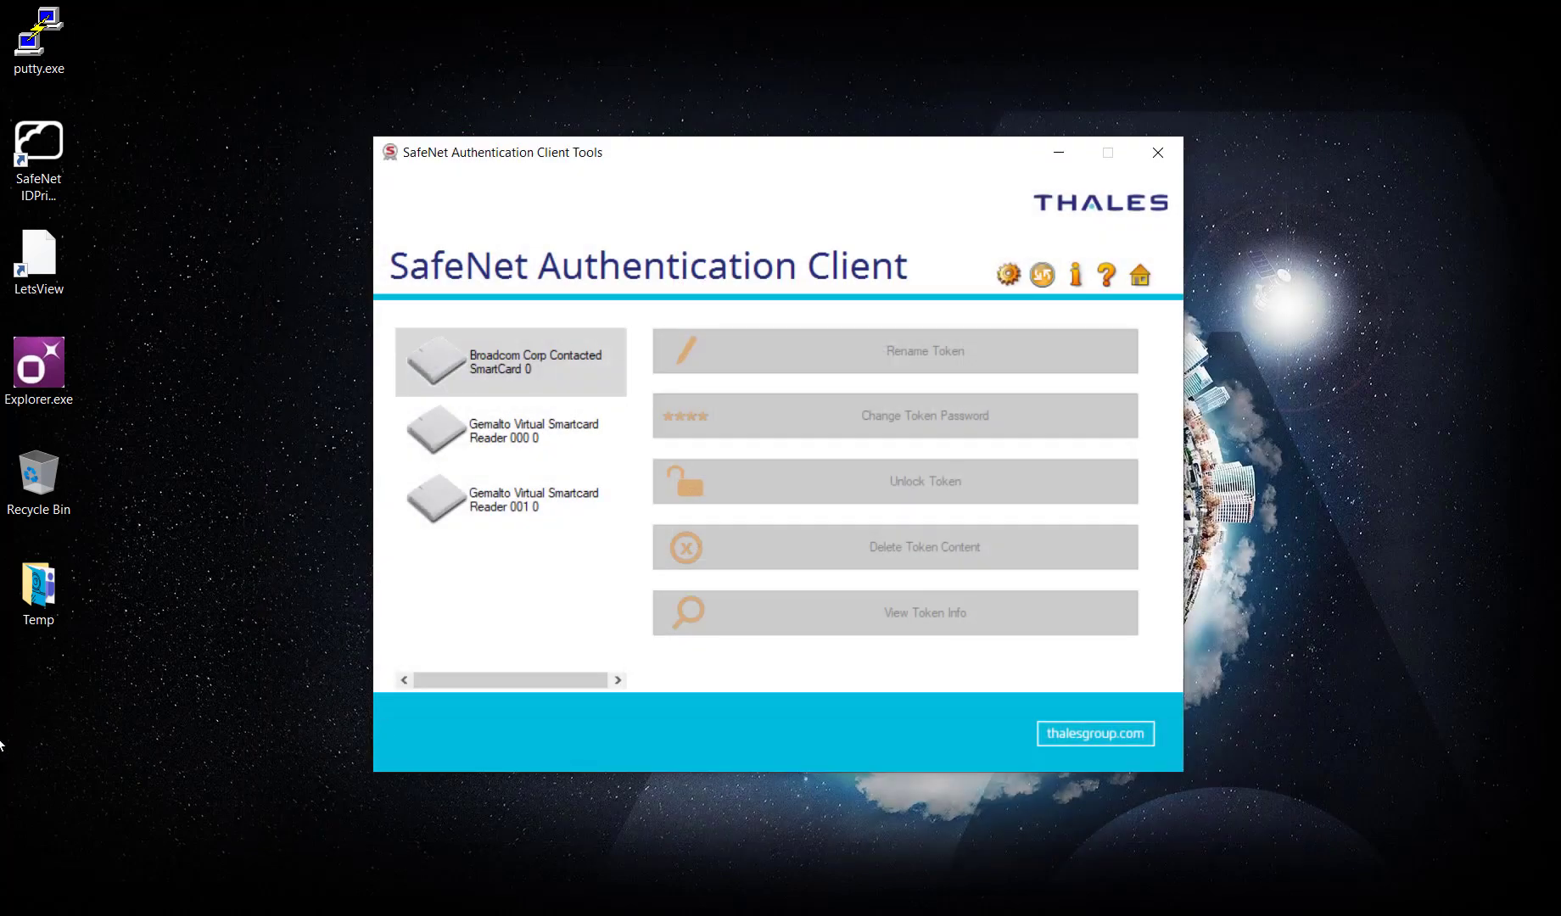
Select virtual card #FB0BC50D4361B877 and show its user certificate in Advanced View.
left_click(1, 745)
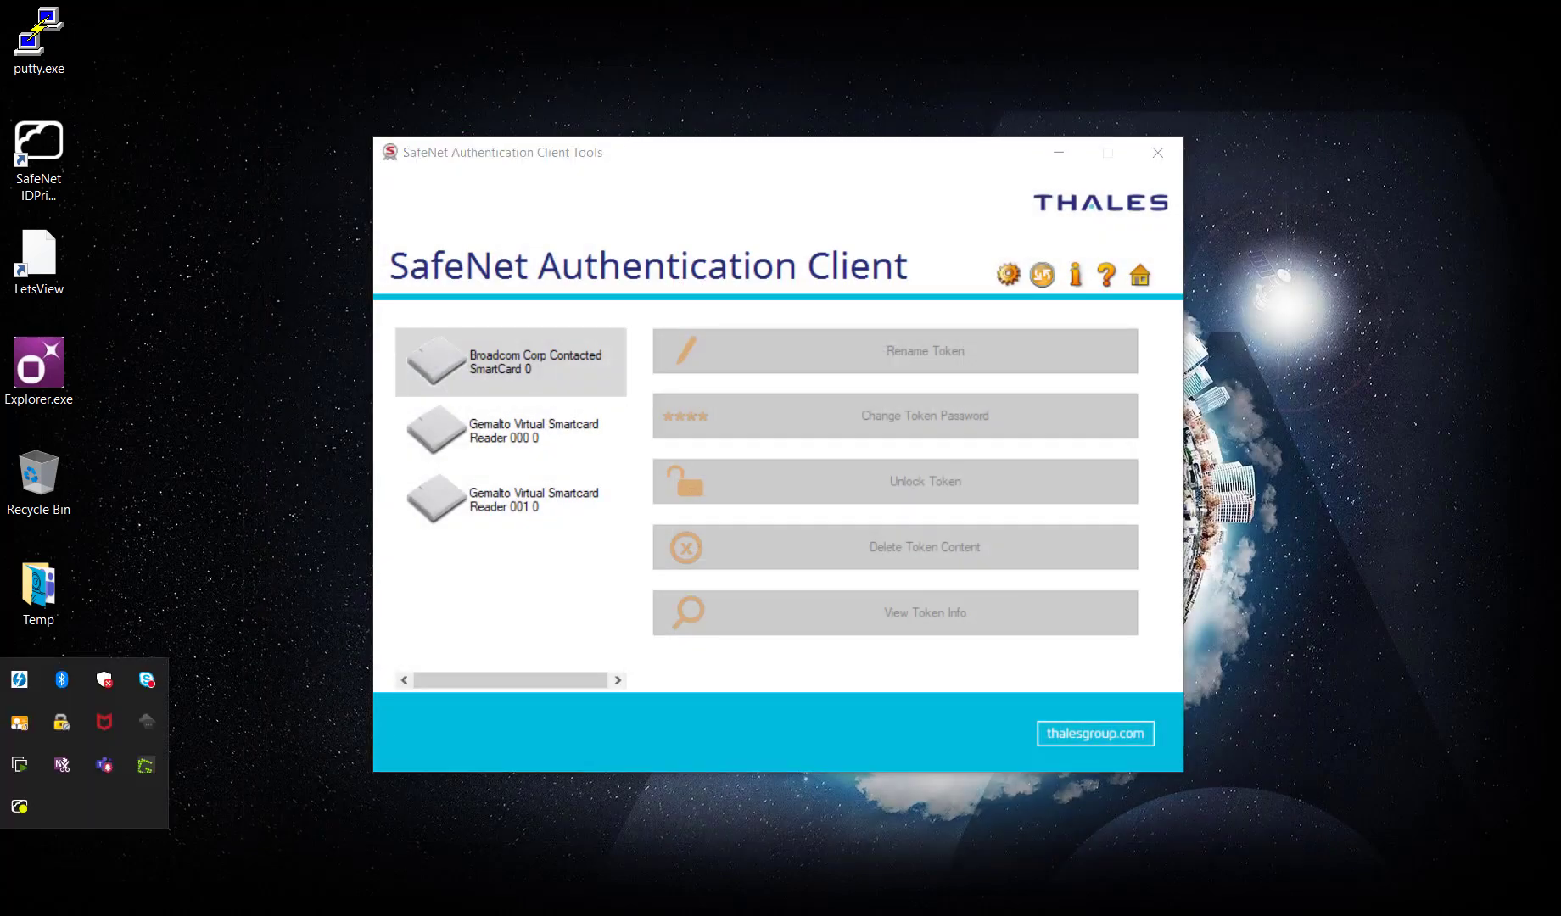
left_click(23, 822)
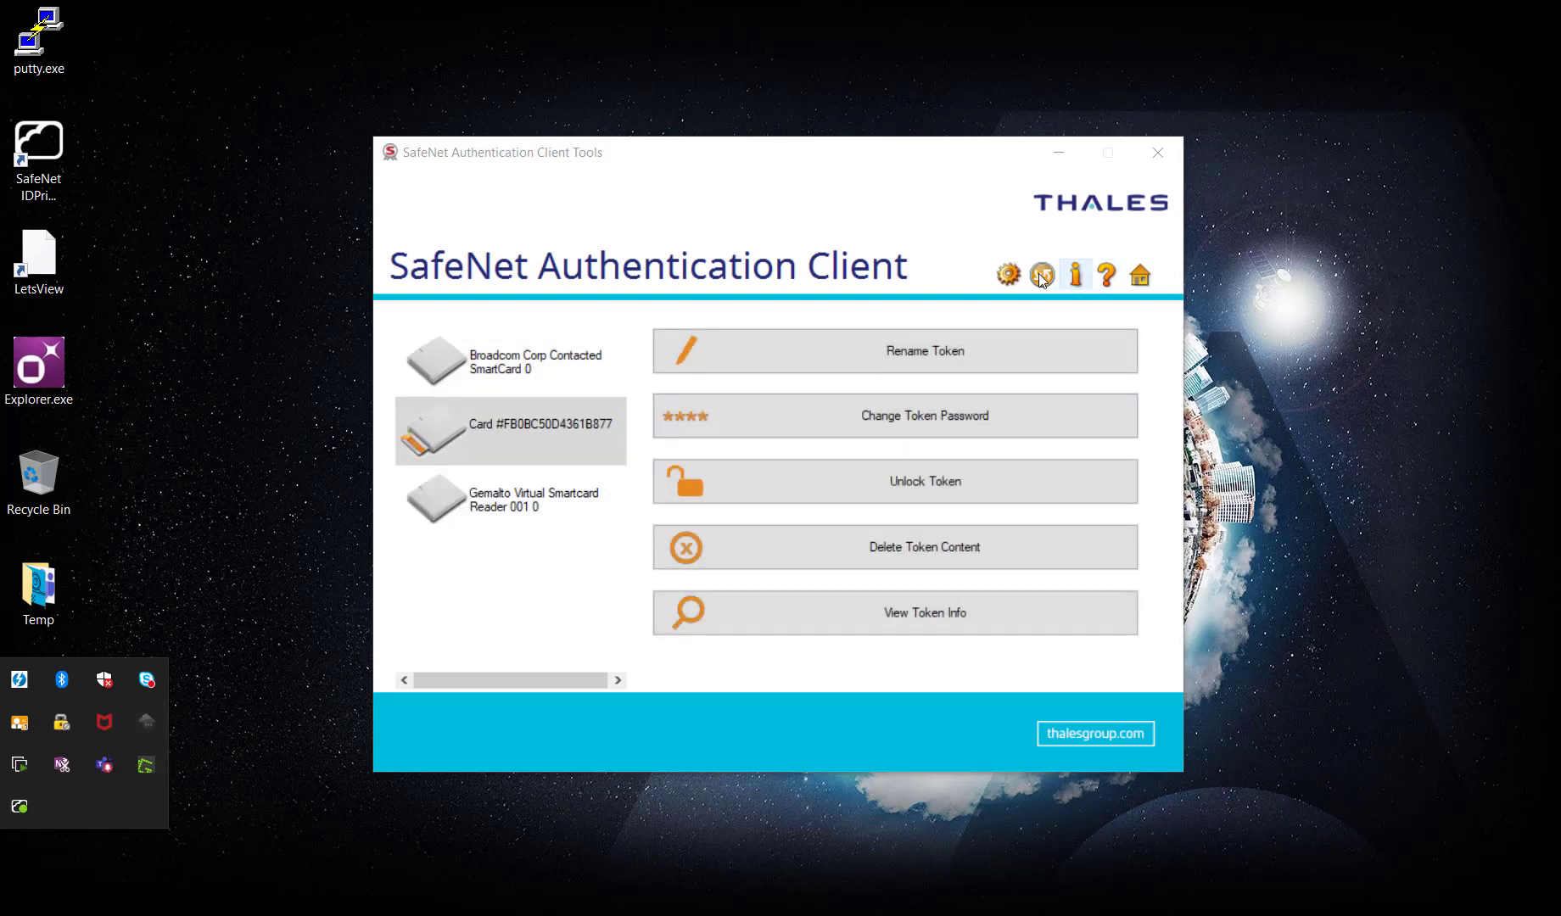
left_click(1009, 274)
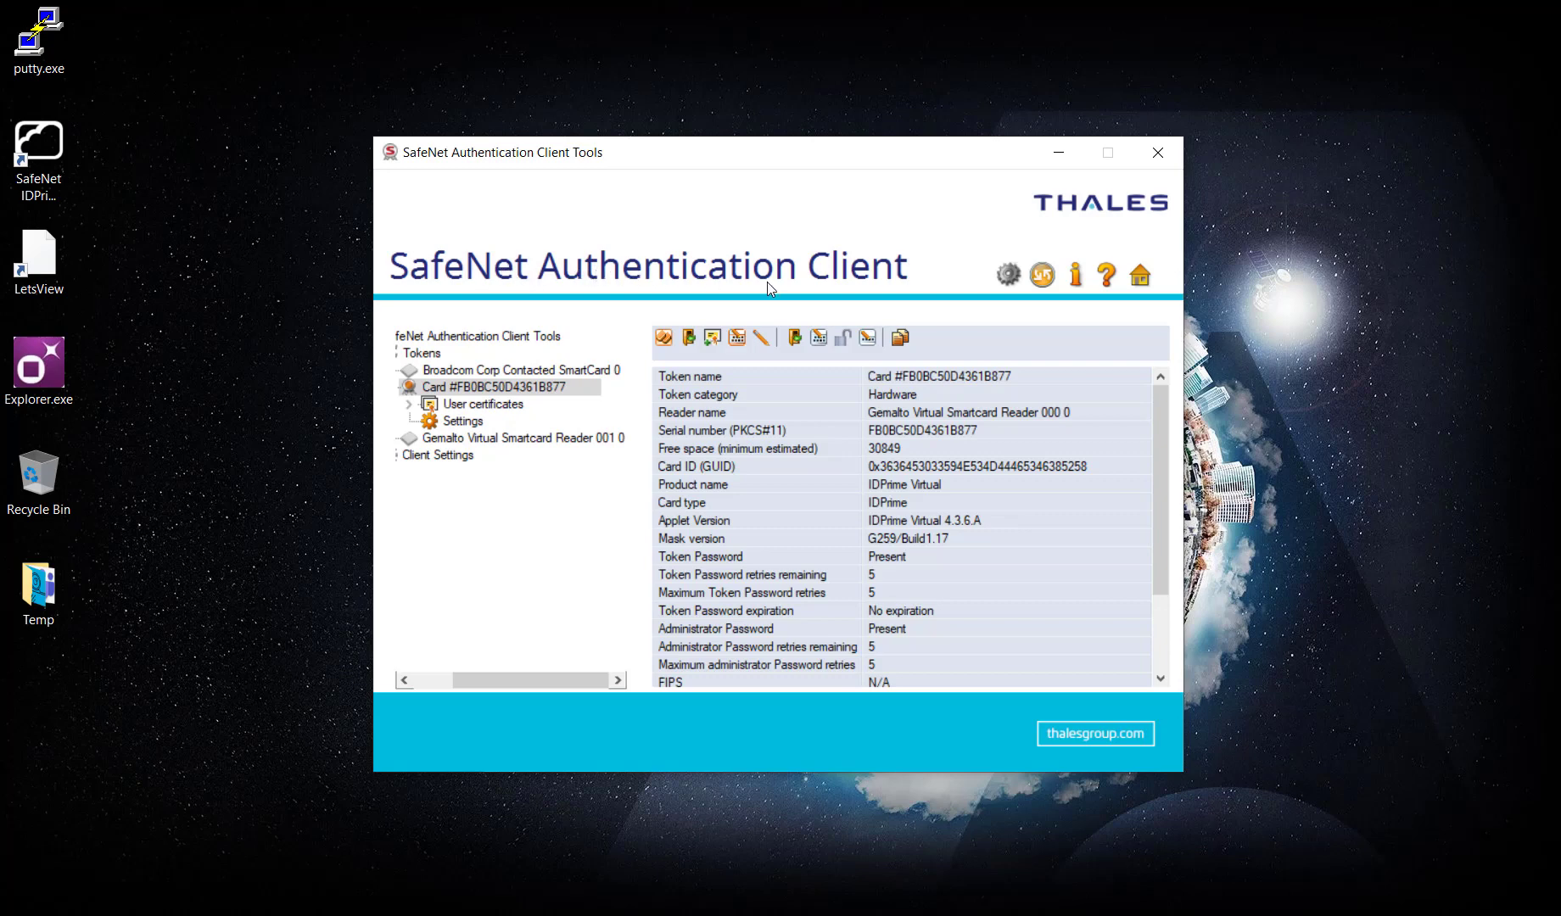
left_click(437, 405)
left_click(409, 405)
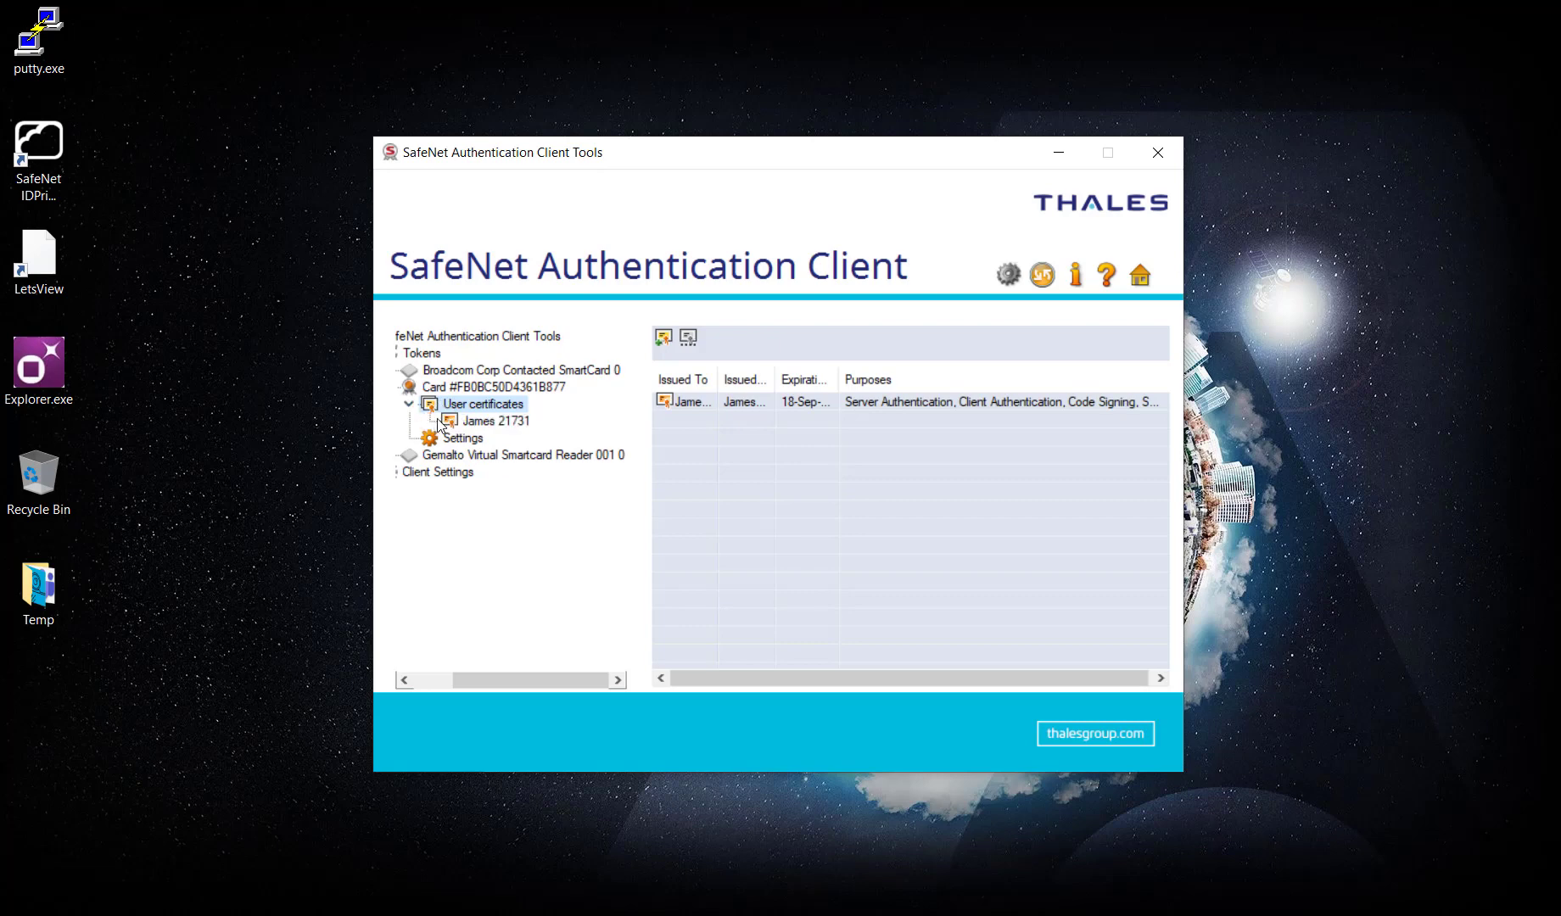
left_click(473, 422)
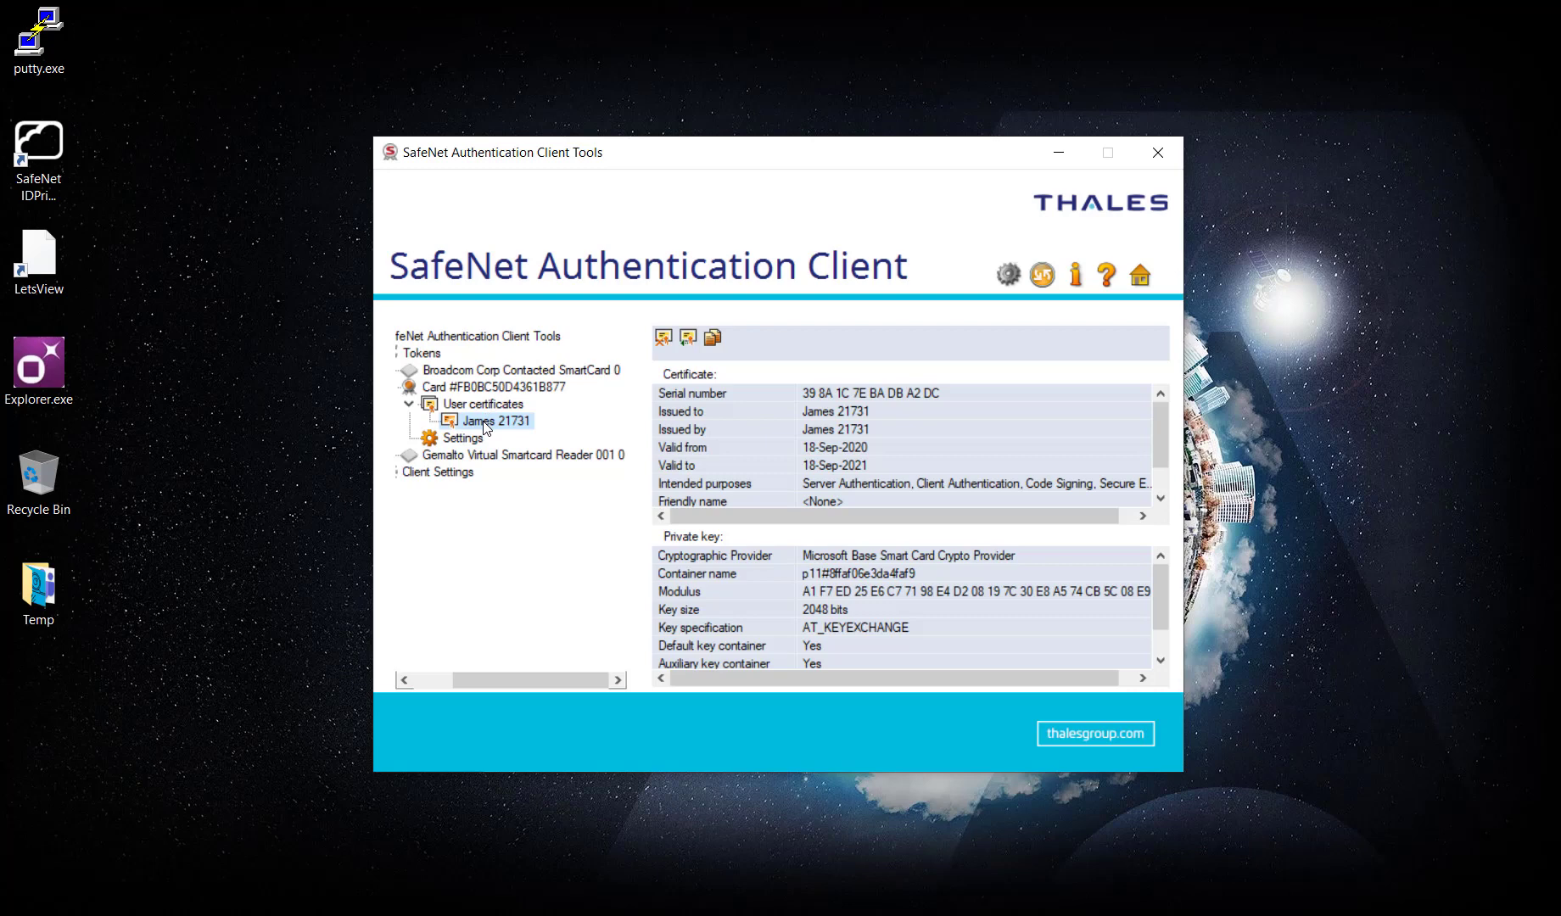
Delete the user certificate using the token password, then refresh the token details.
right_click(486, 427)
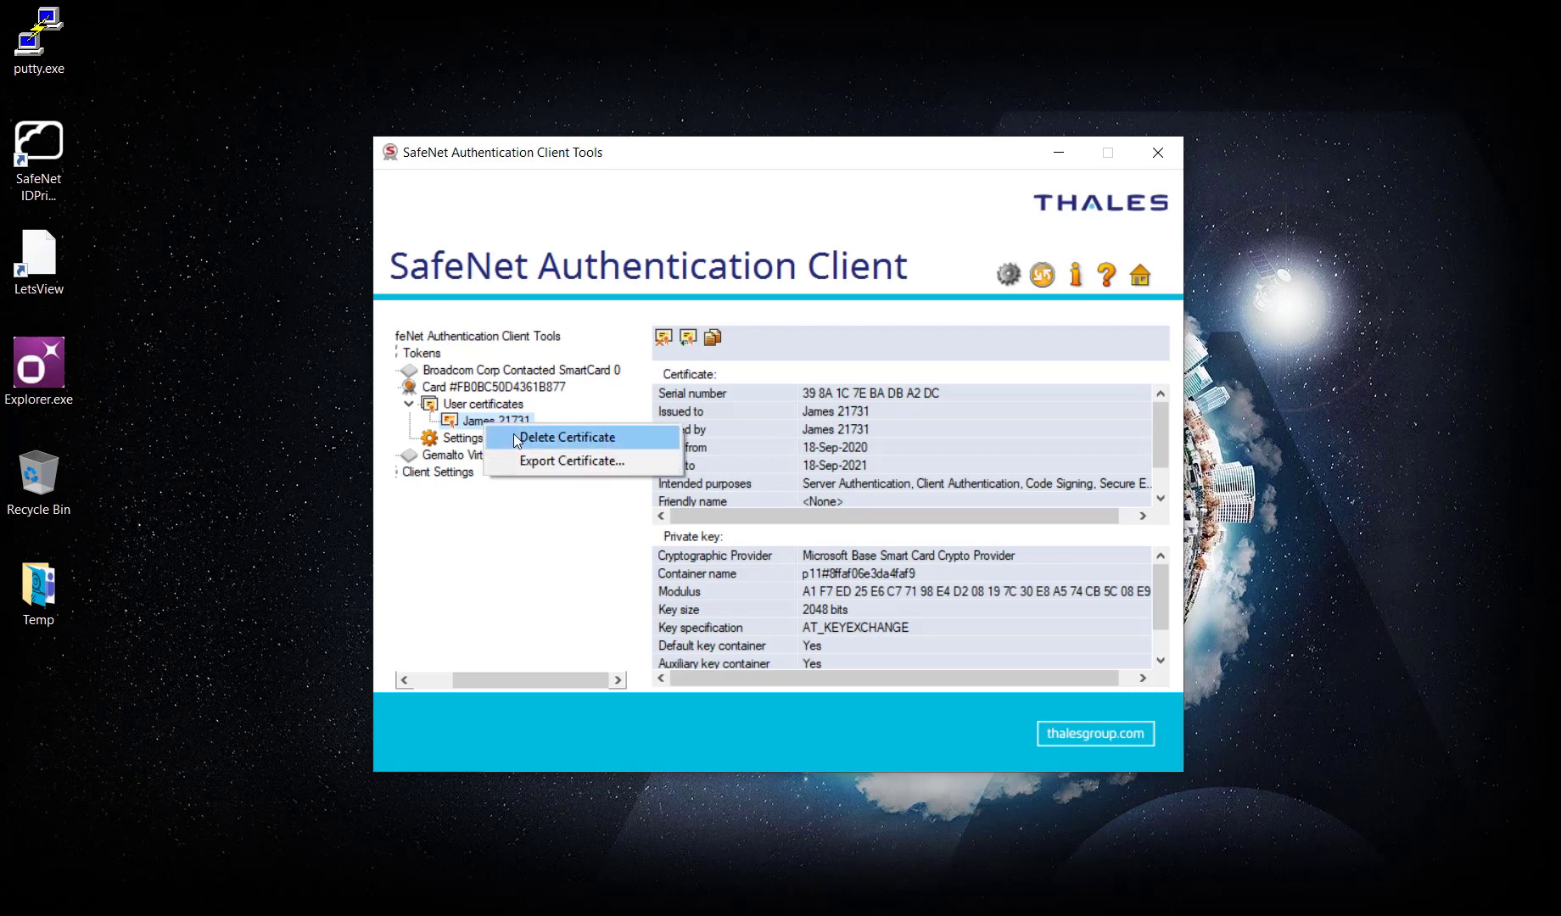
left_click(514, 436)
left_click(792, 551)
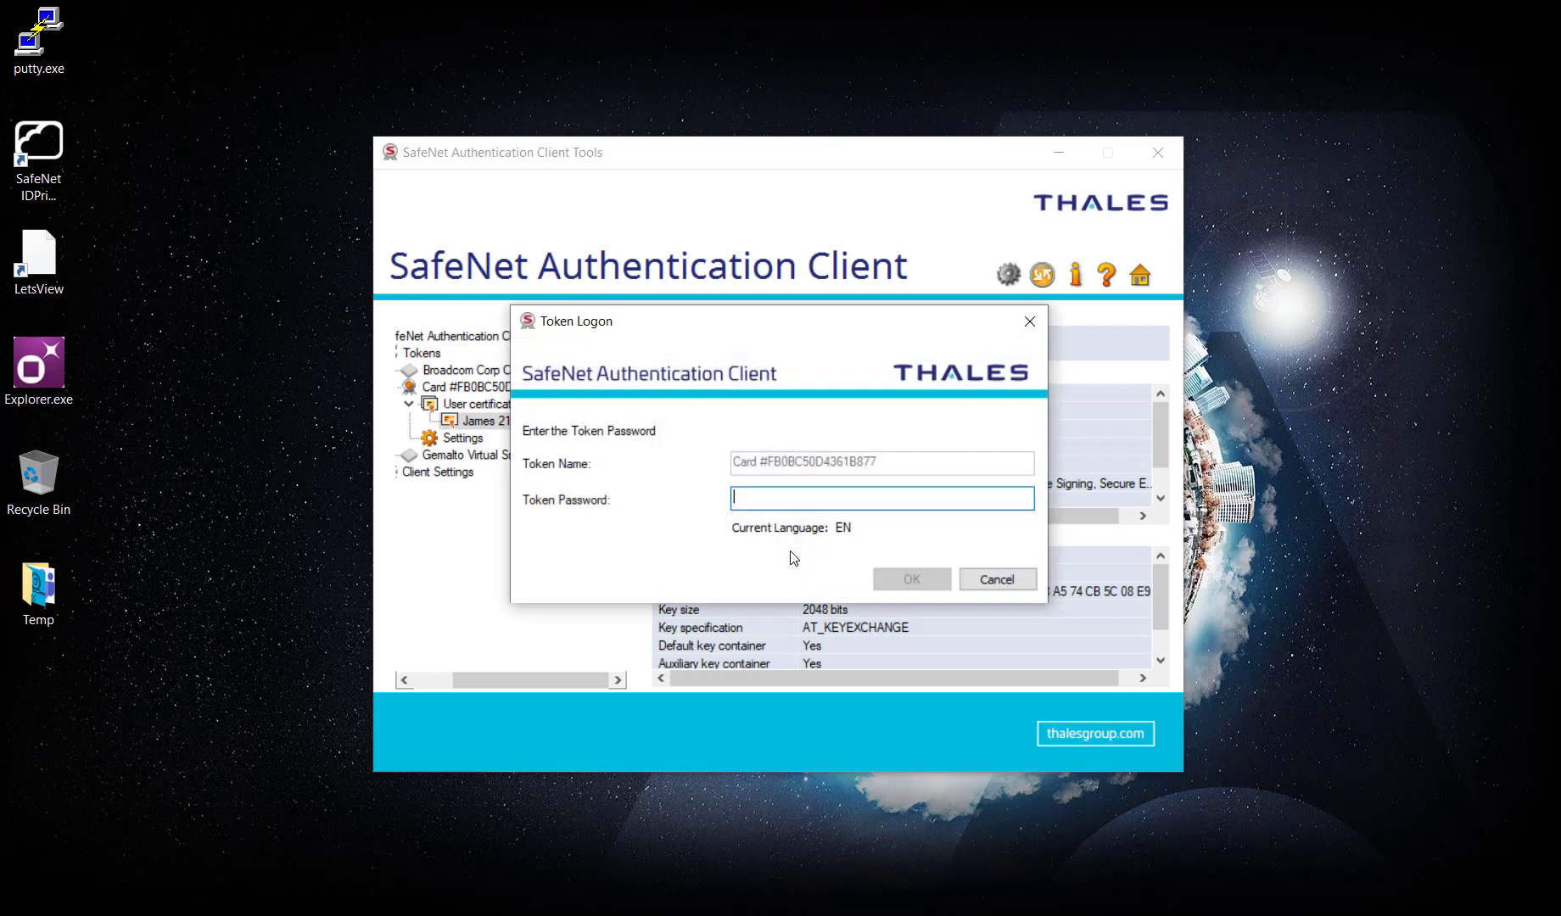
type("*******")
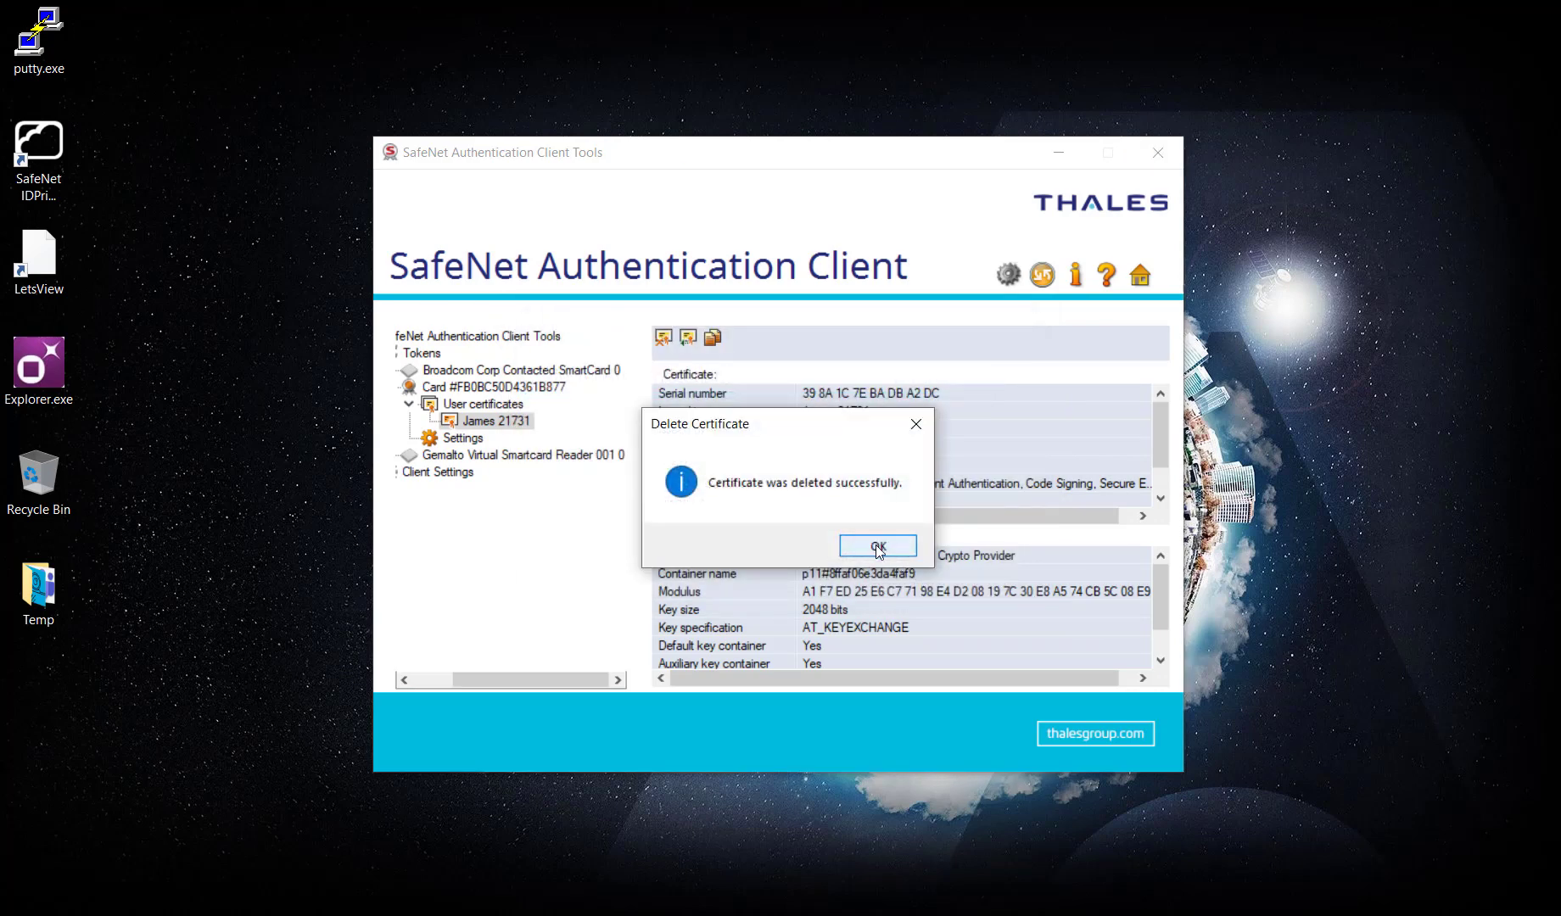
left_click(878, 548)
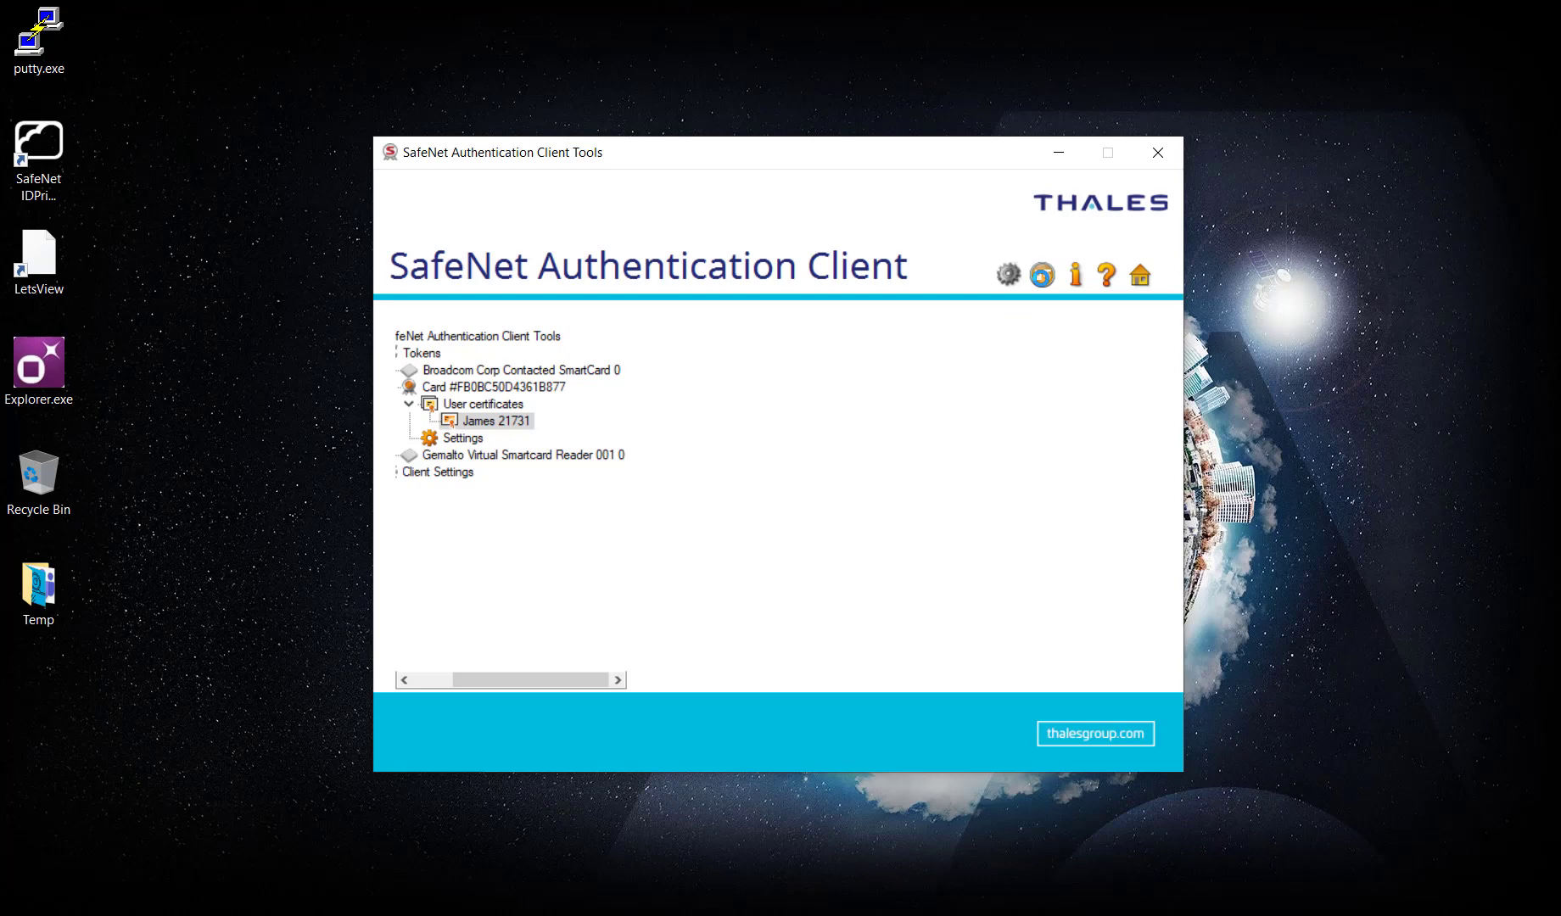
left_click(1042, 276)
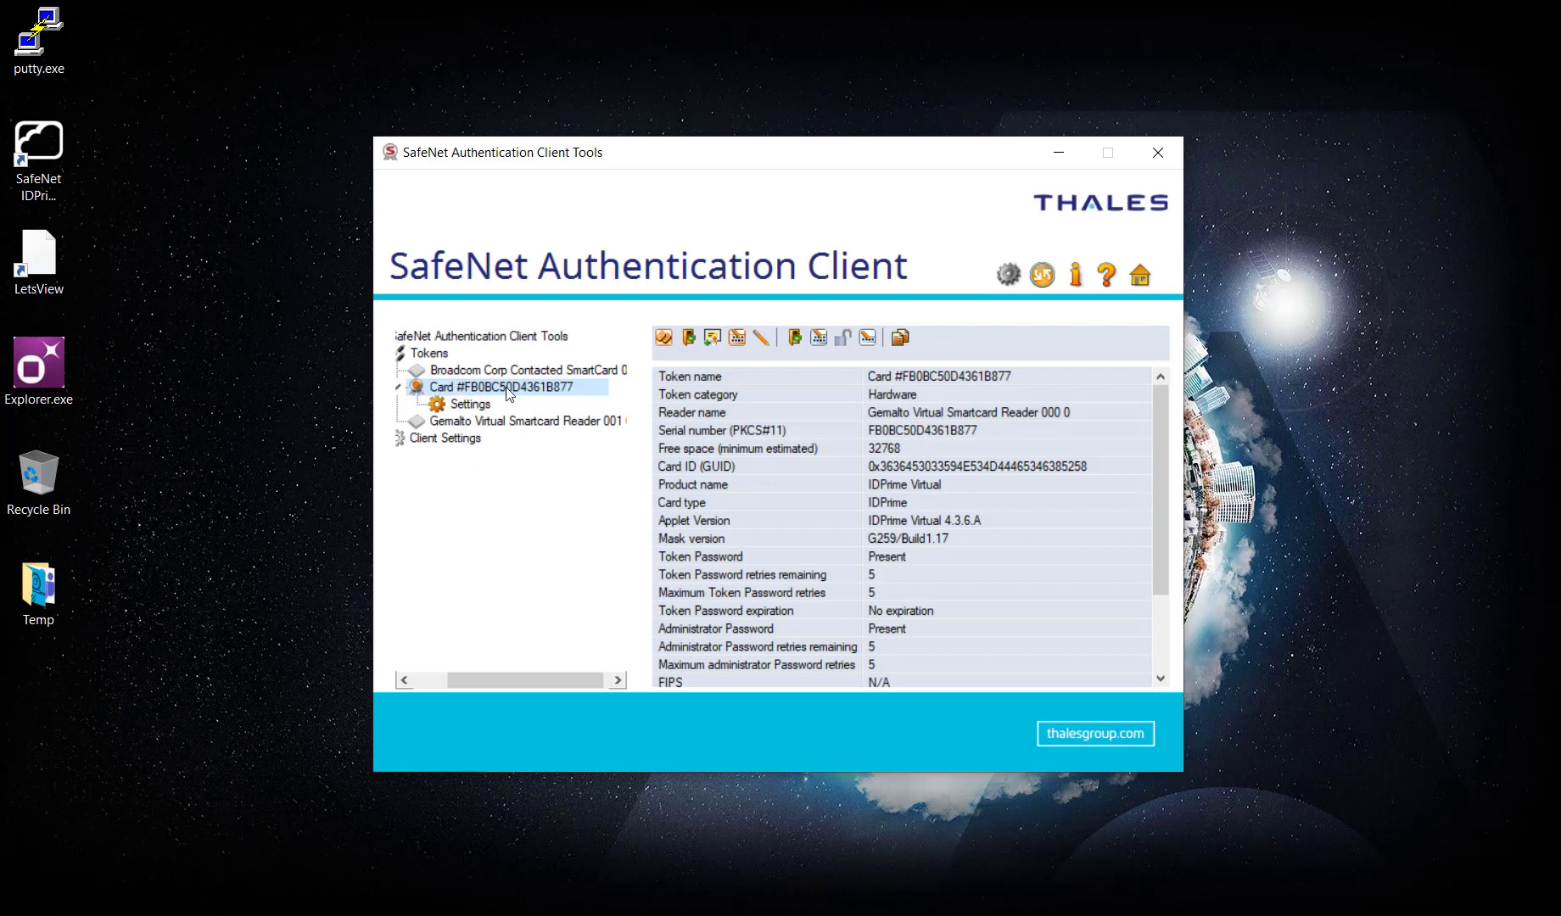
Launch PKCS#11 Explorer and log in to the Slot 1 virtual card with its password.
left_click_drag(964, 160, 1067, 161)
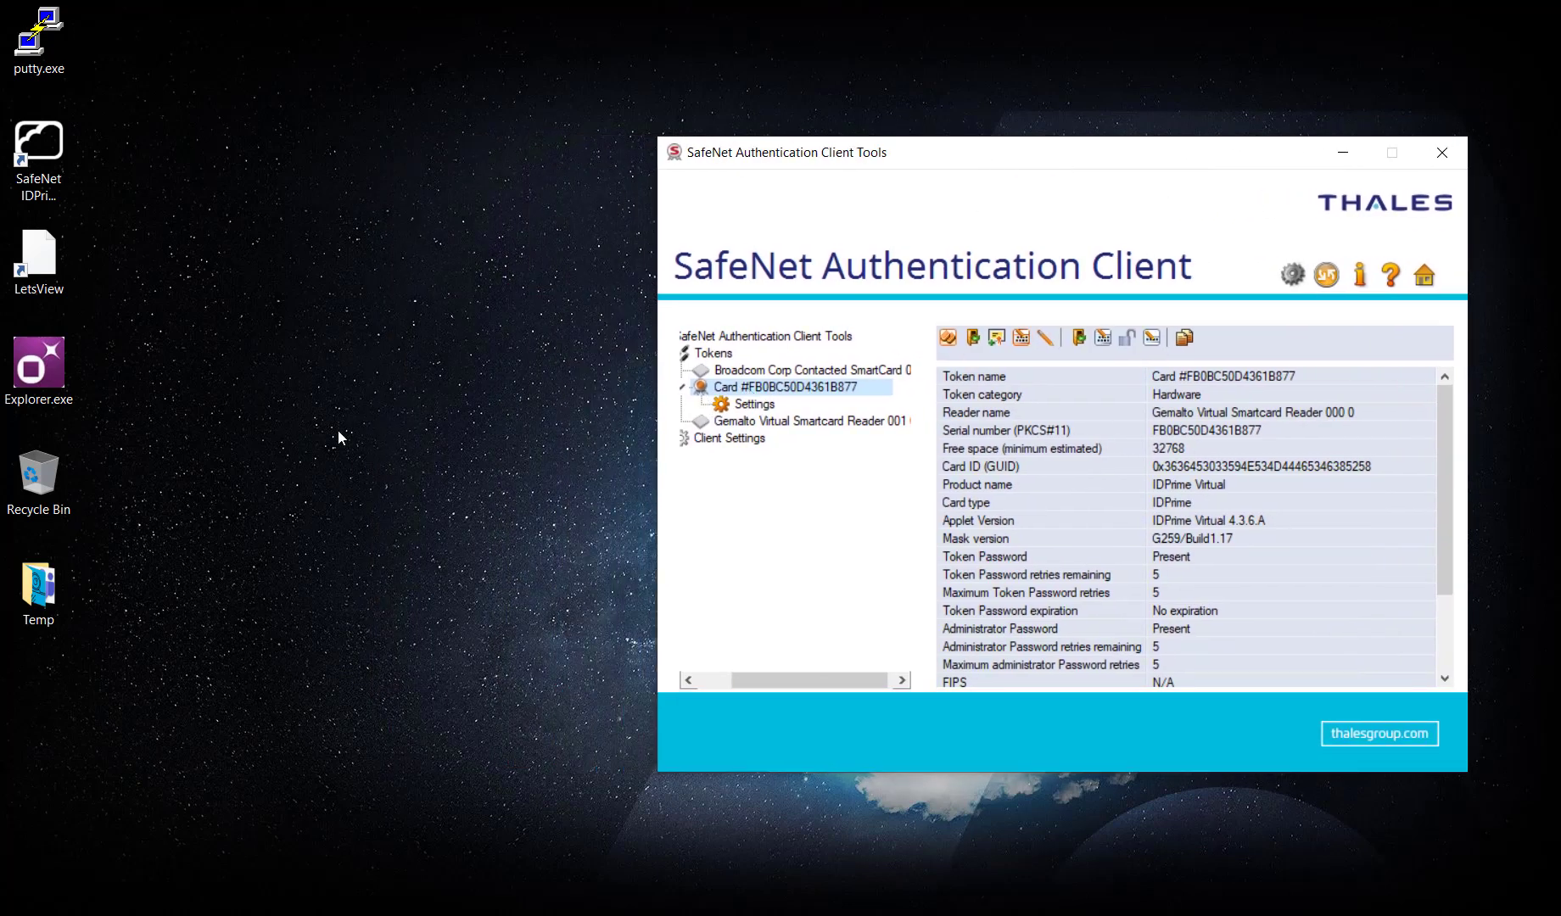
double_click(52, 381)
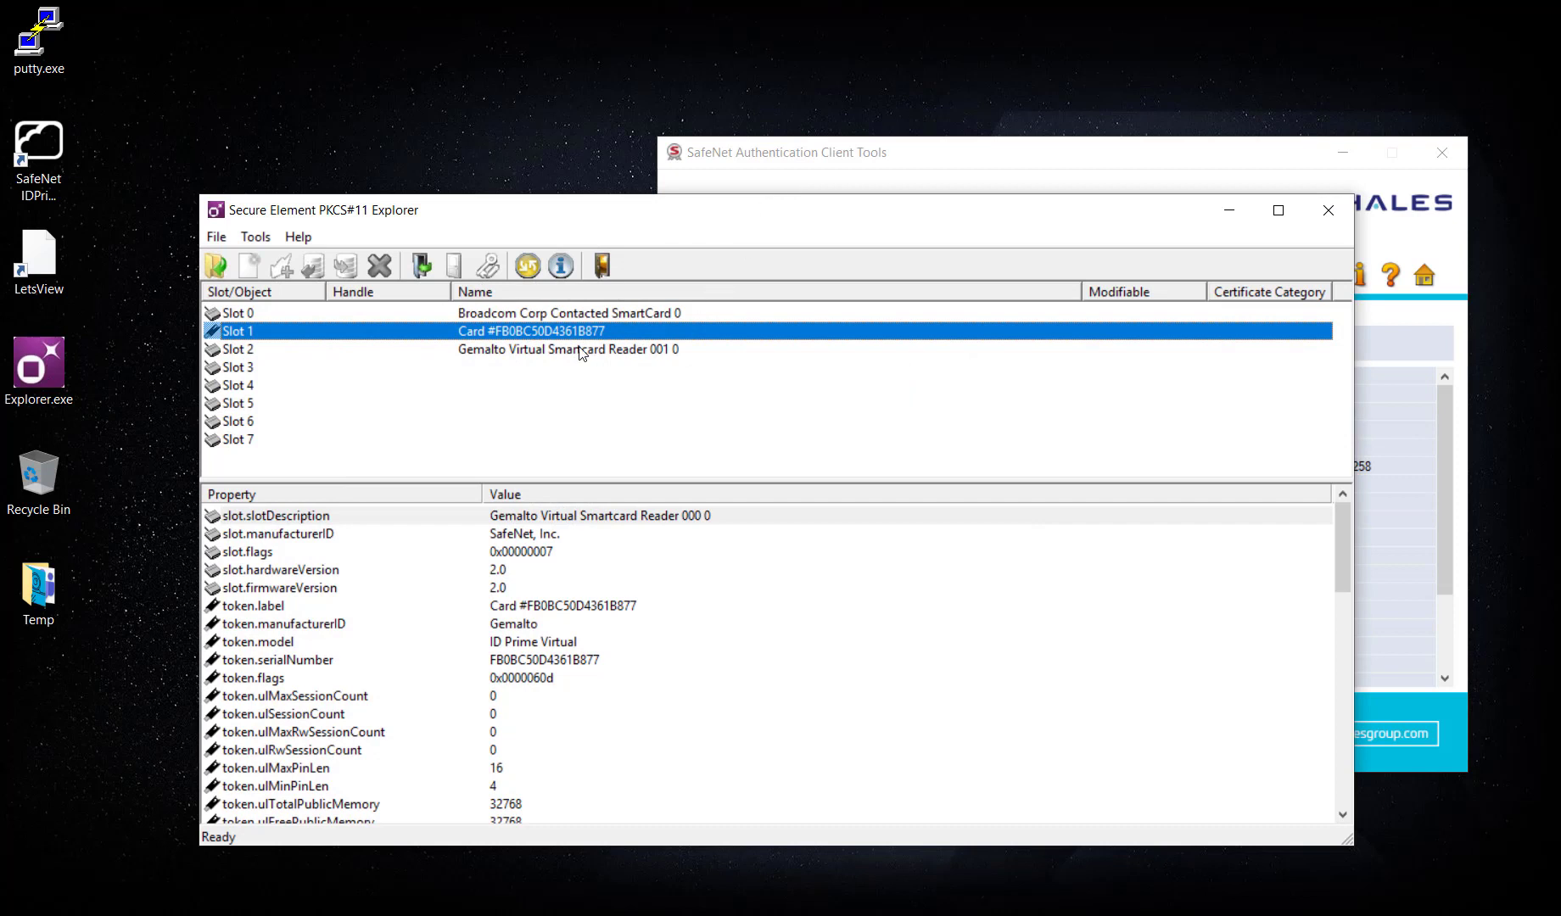
left_click(416, 265)
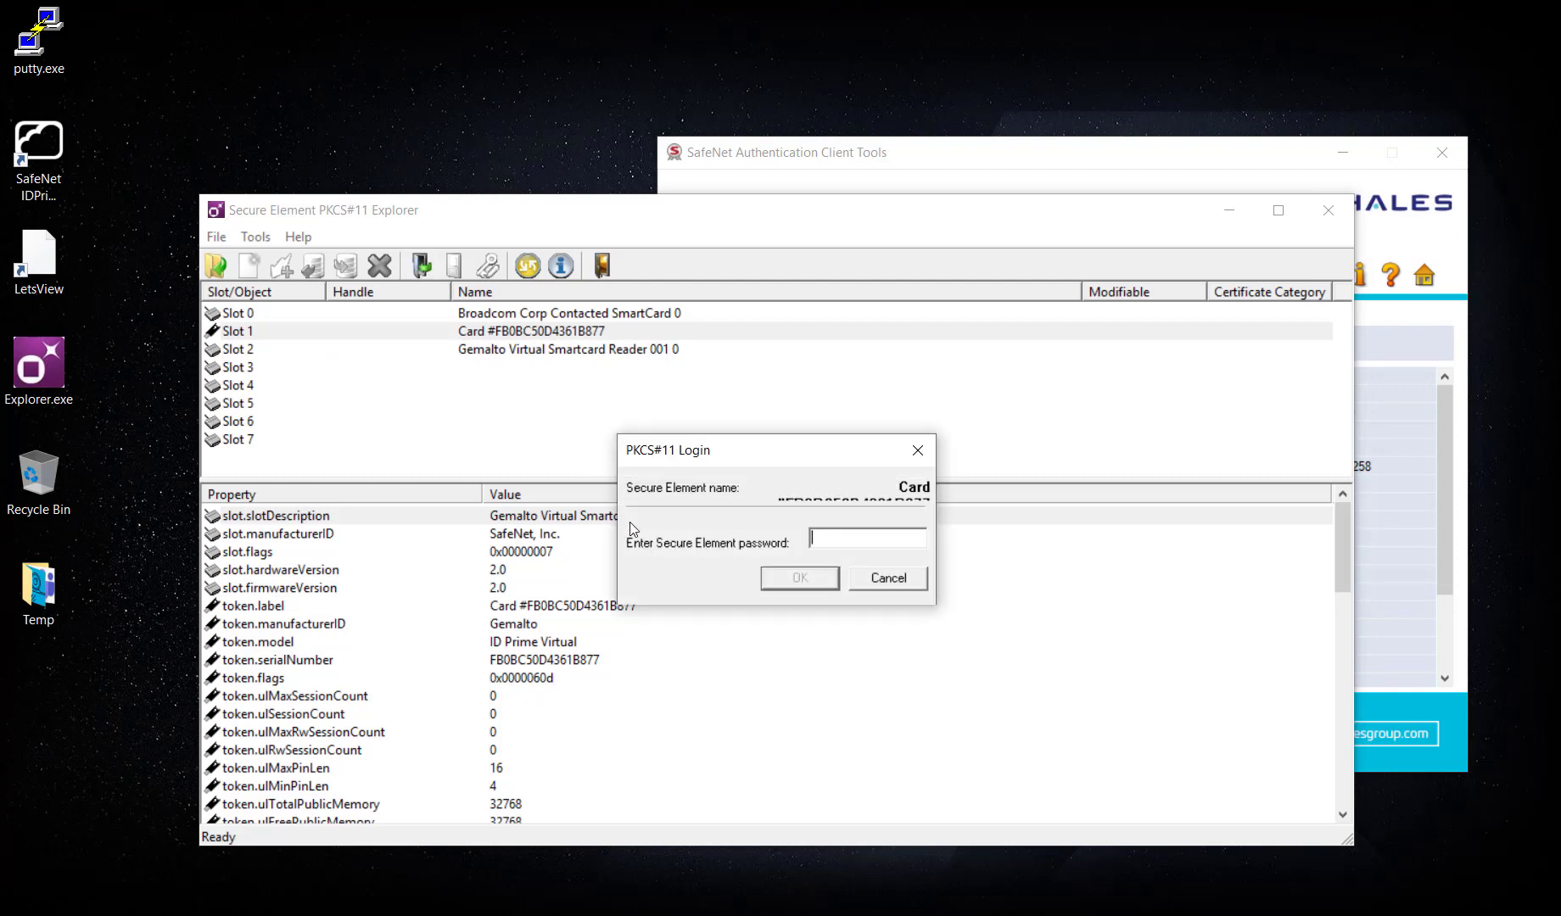
type("******")
left_click(800, 579)
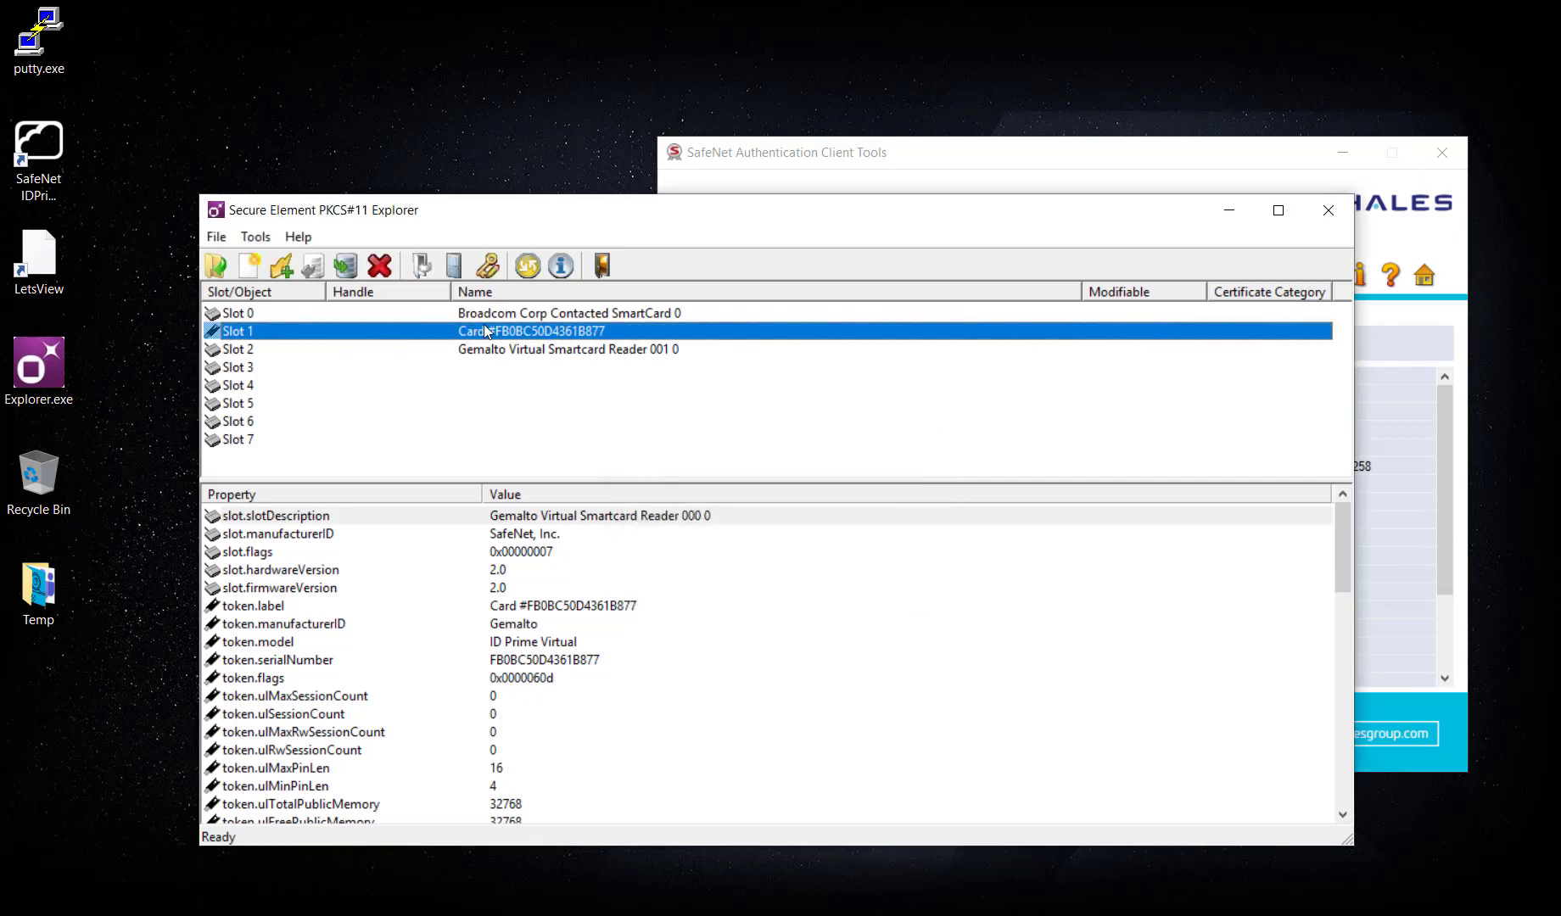
Start a new key pair with a self-signed certificate named CN=JamesDemo2.
left_click(285, 268)
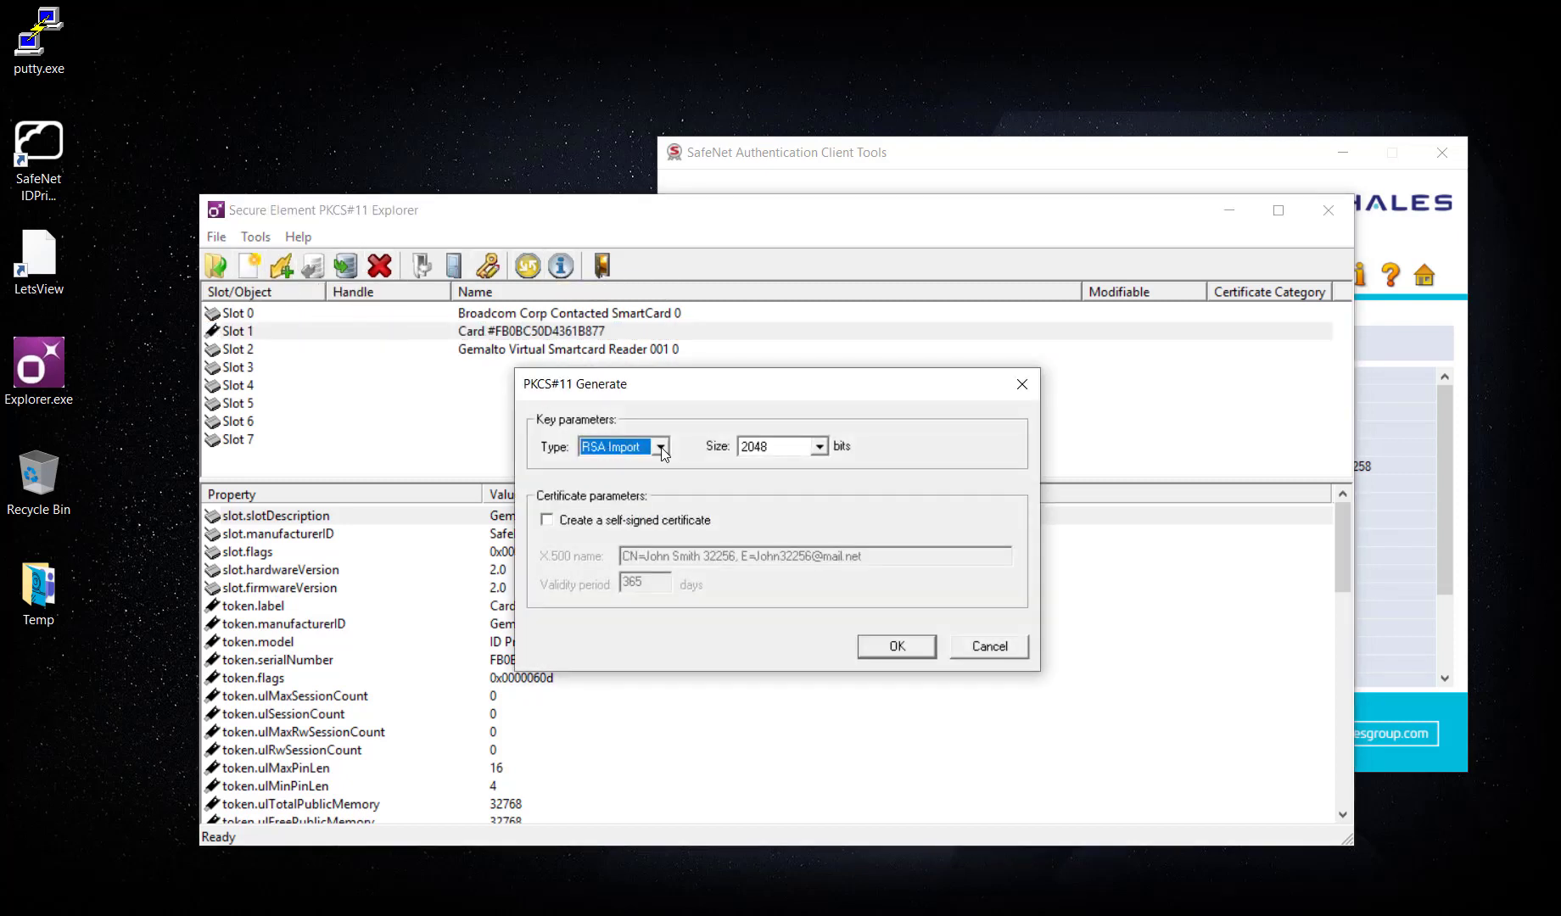
left_click(657, 522)
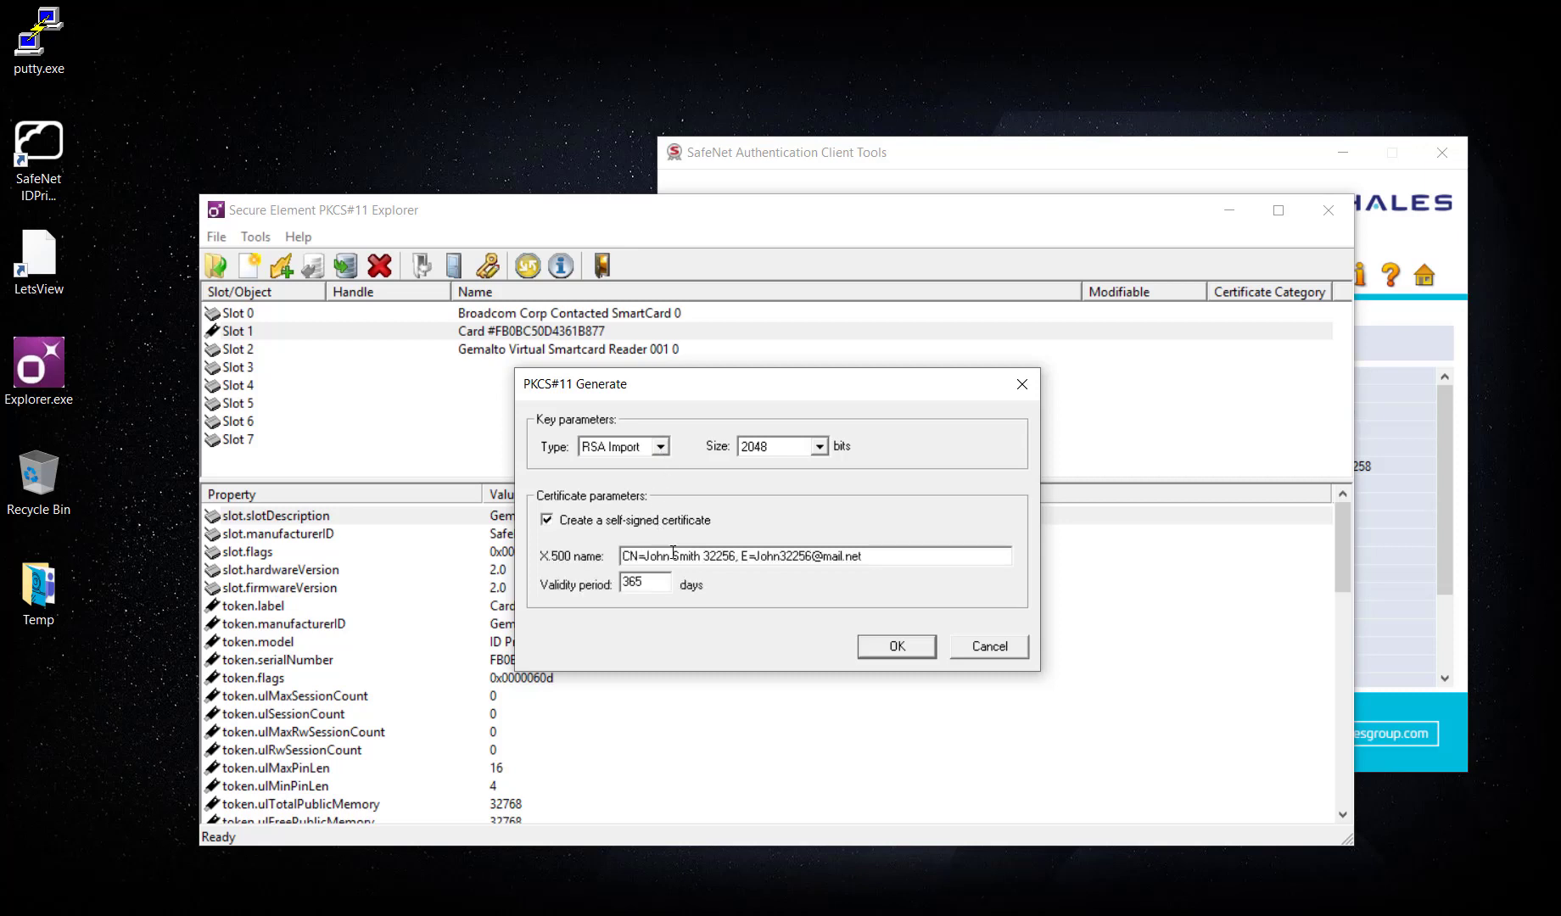
left_click_drag(701, 555, 649, 556)
type("ames")
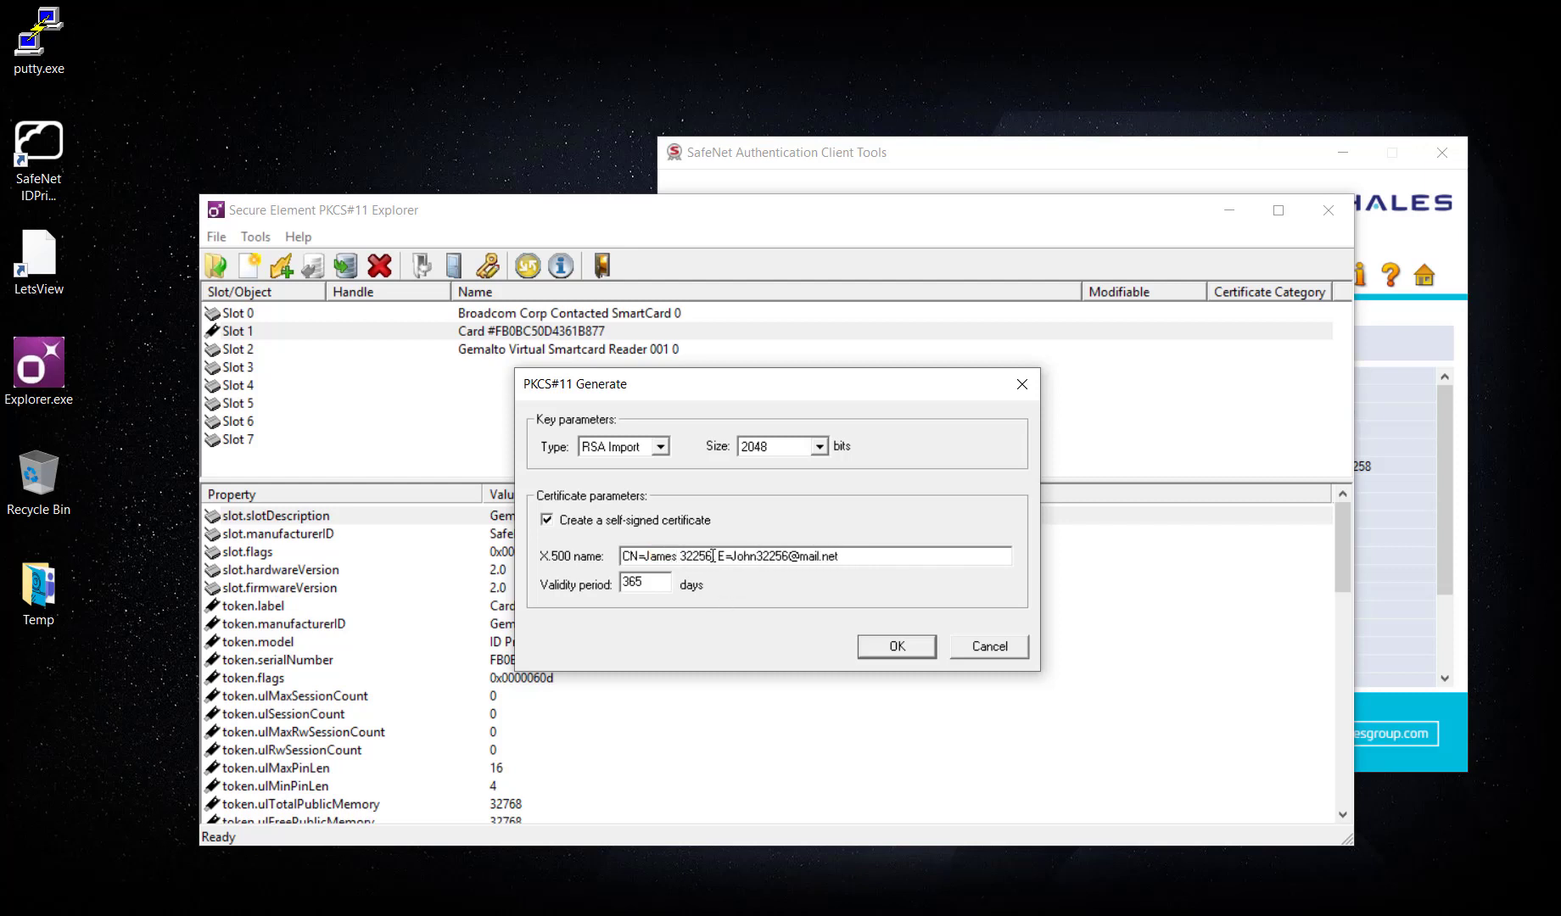
left_click_drag(714, 556, 677, 556)
key("BackSpace")
type("Demo")
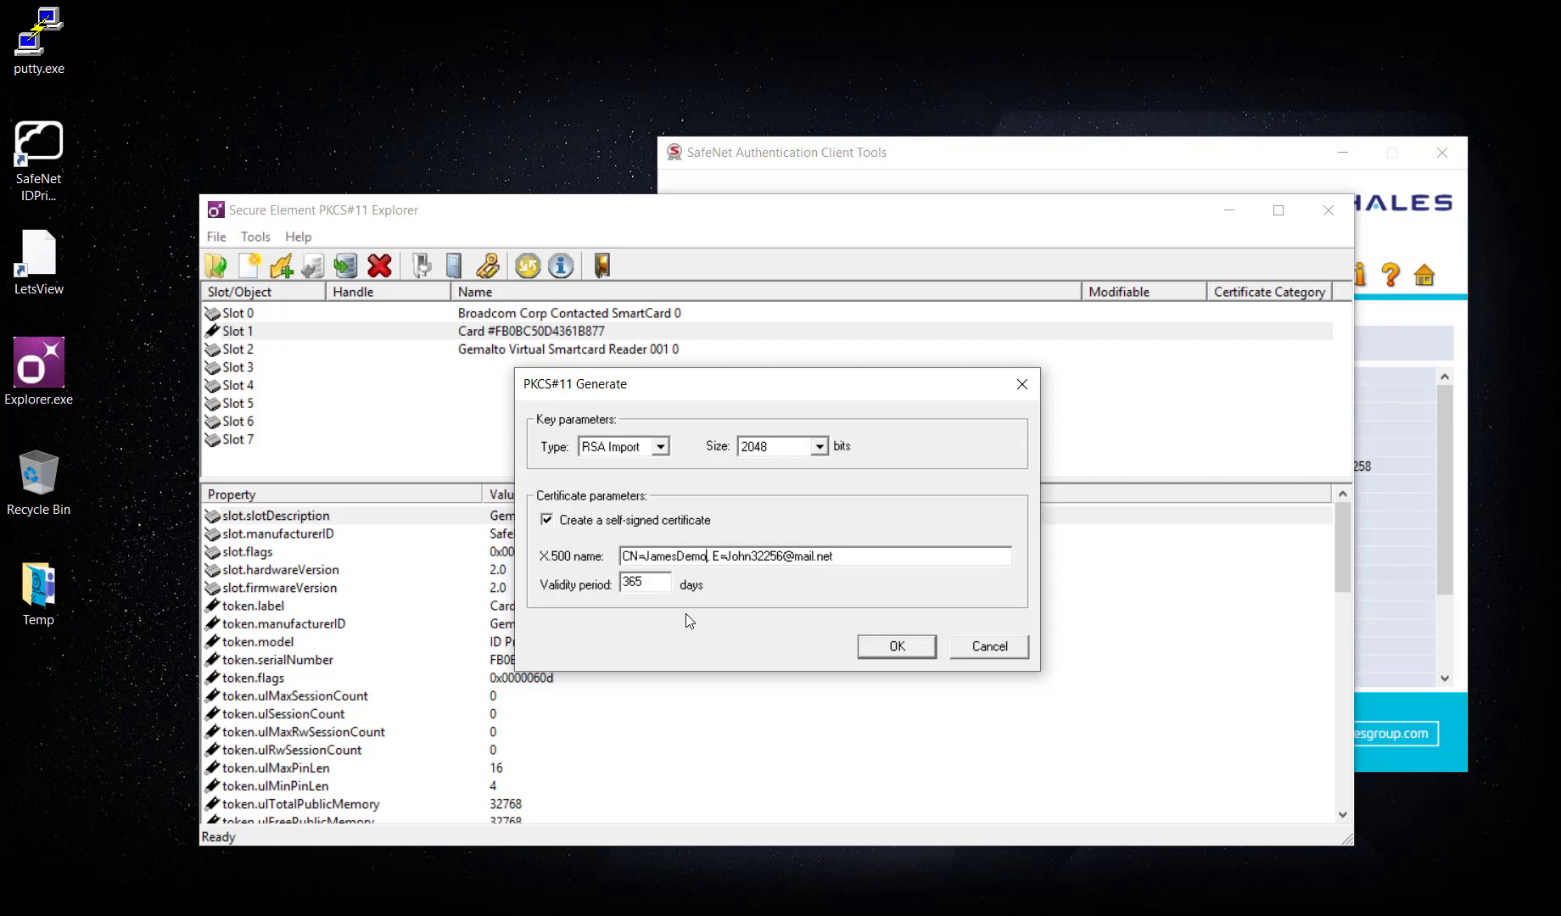
type("2")
Replace the certificate e-mail, keep 365-day validity, and generate the 2048-bit RSA key pair.
left_click_drag(737, 553, 925, 564)
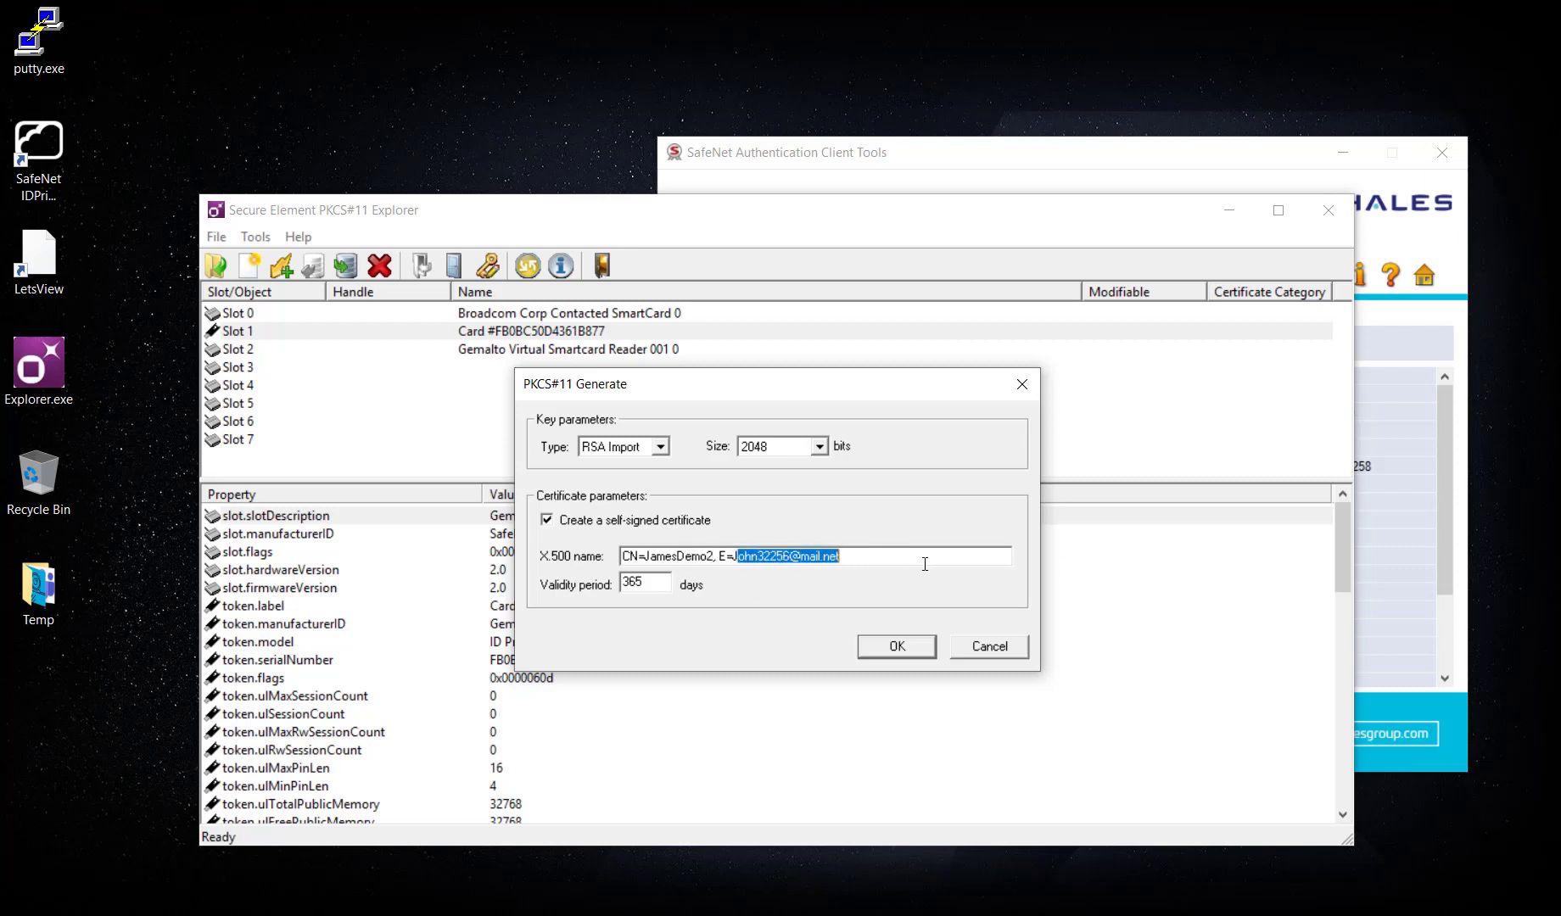
key("BackSpace")
key("BackSpace")
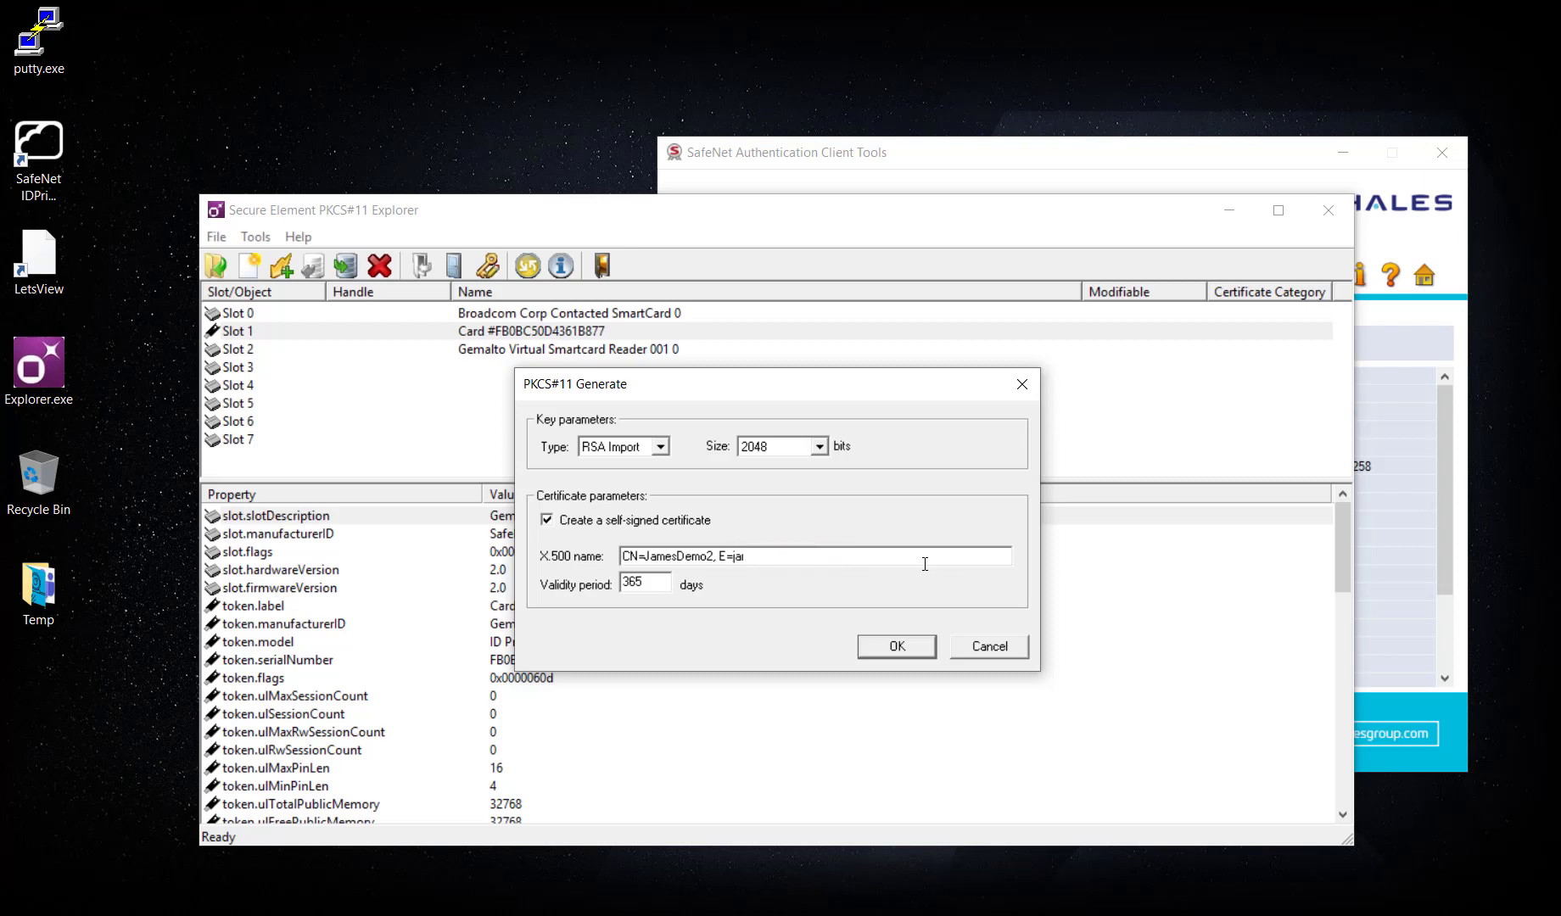
key("Tab")
left_click(654, 583)
left_click(882, 652)
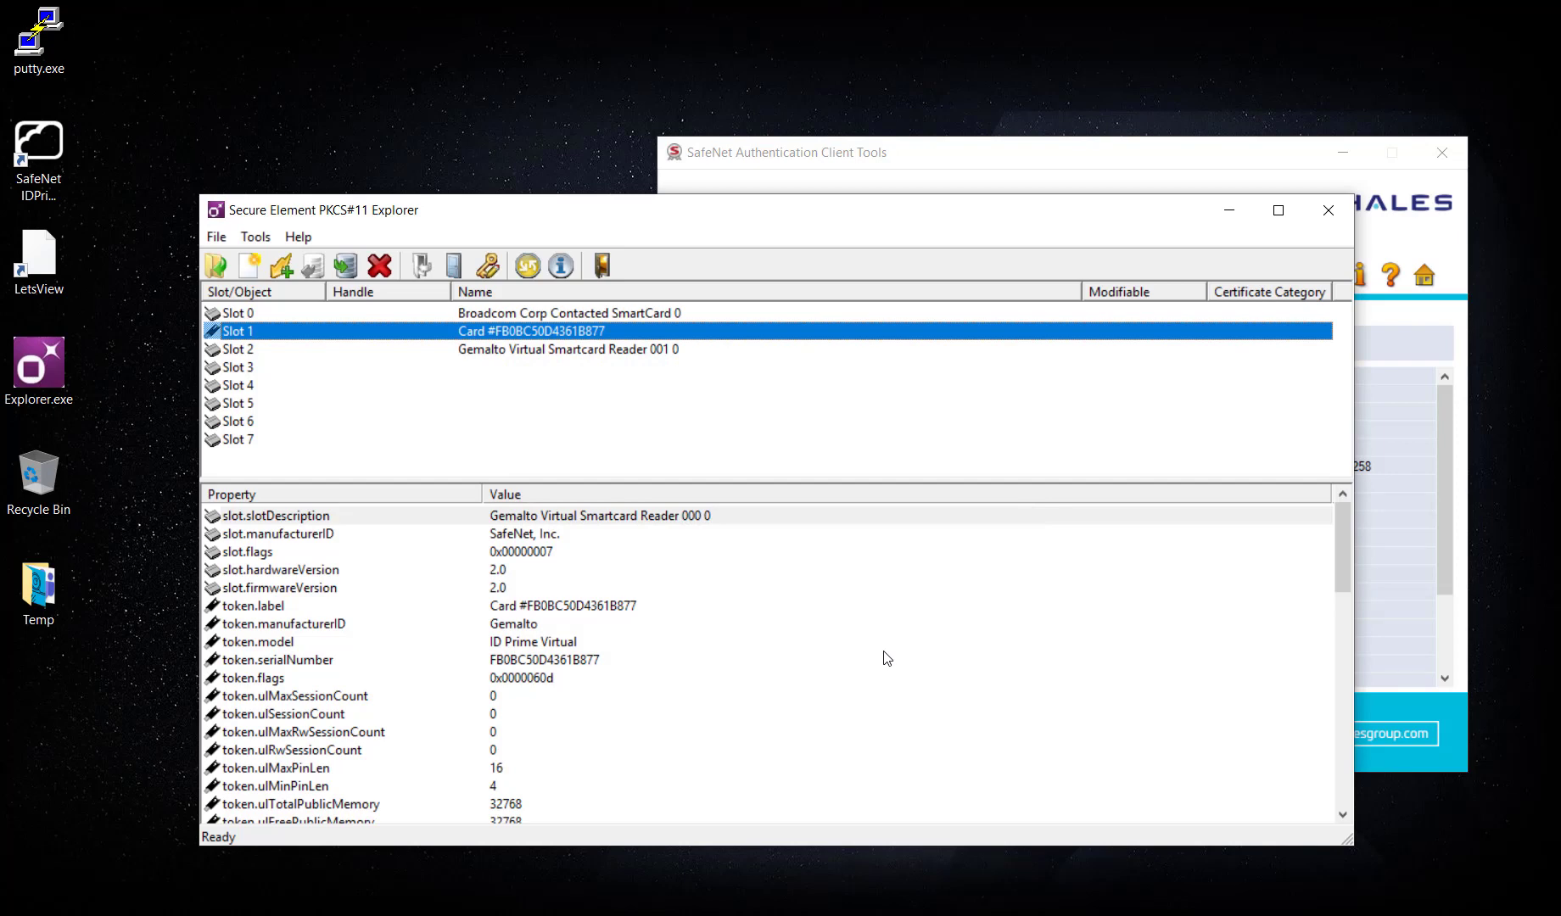
Refresh the SafeNet token and decline exporting the generated keys and certificate.
left_click(1262, 165)
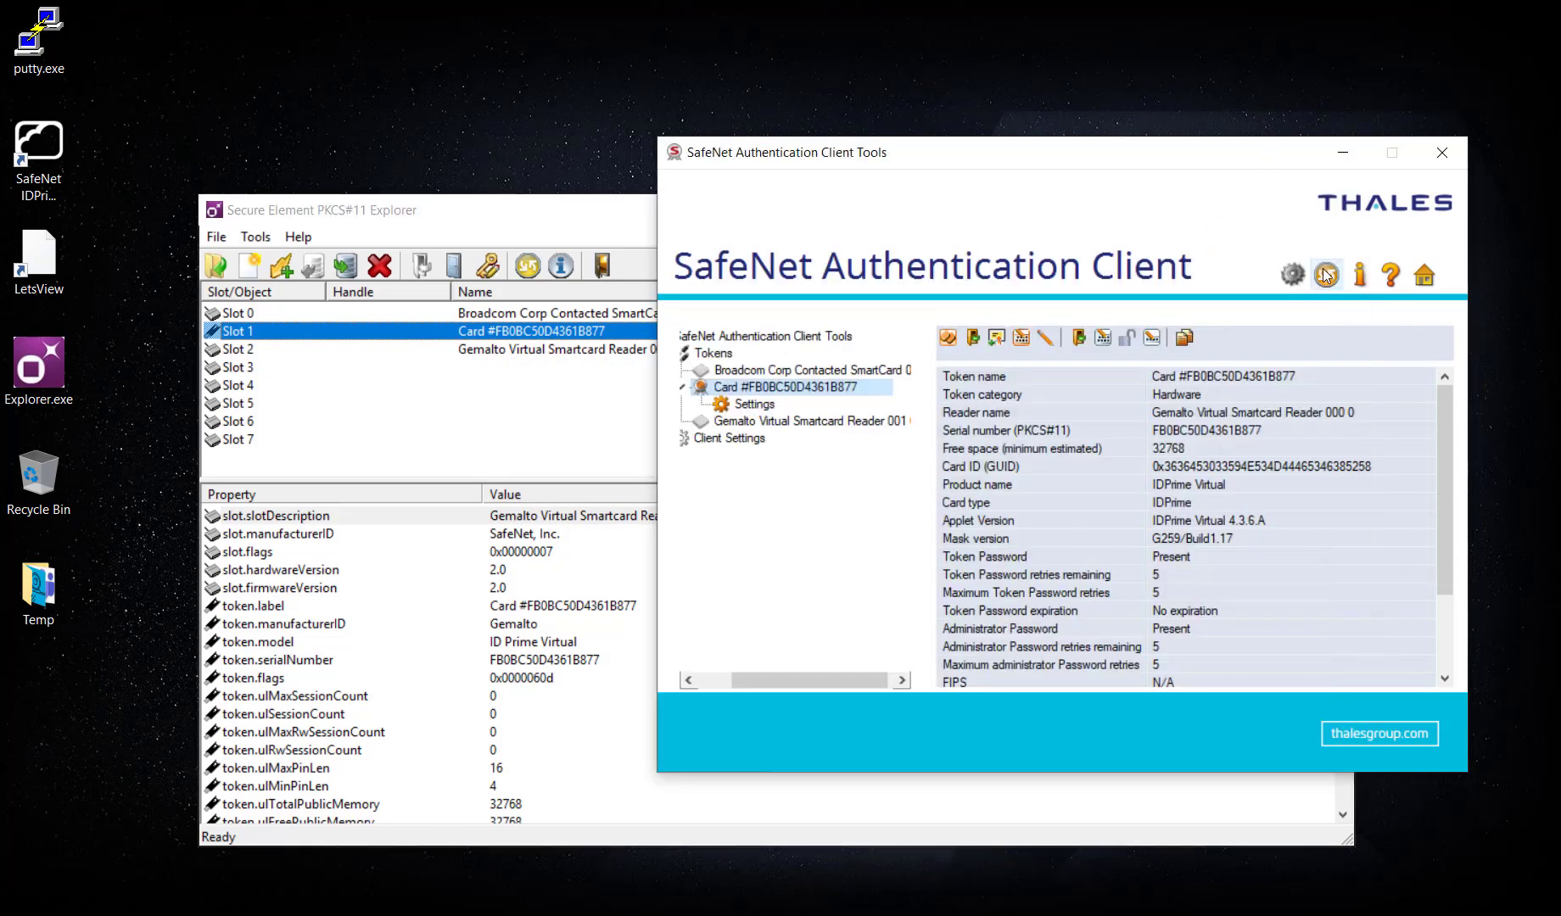
left_click(1327, 274)
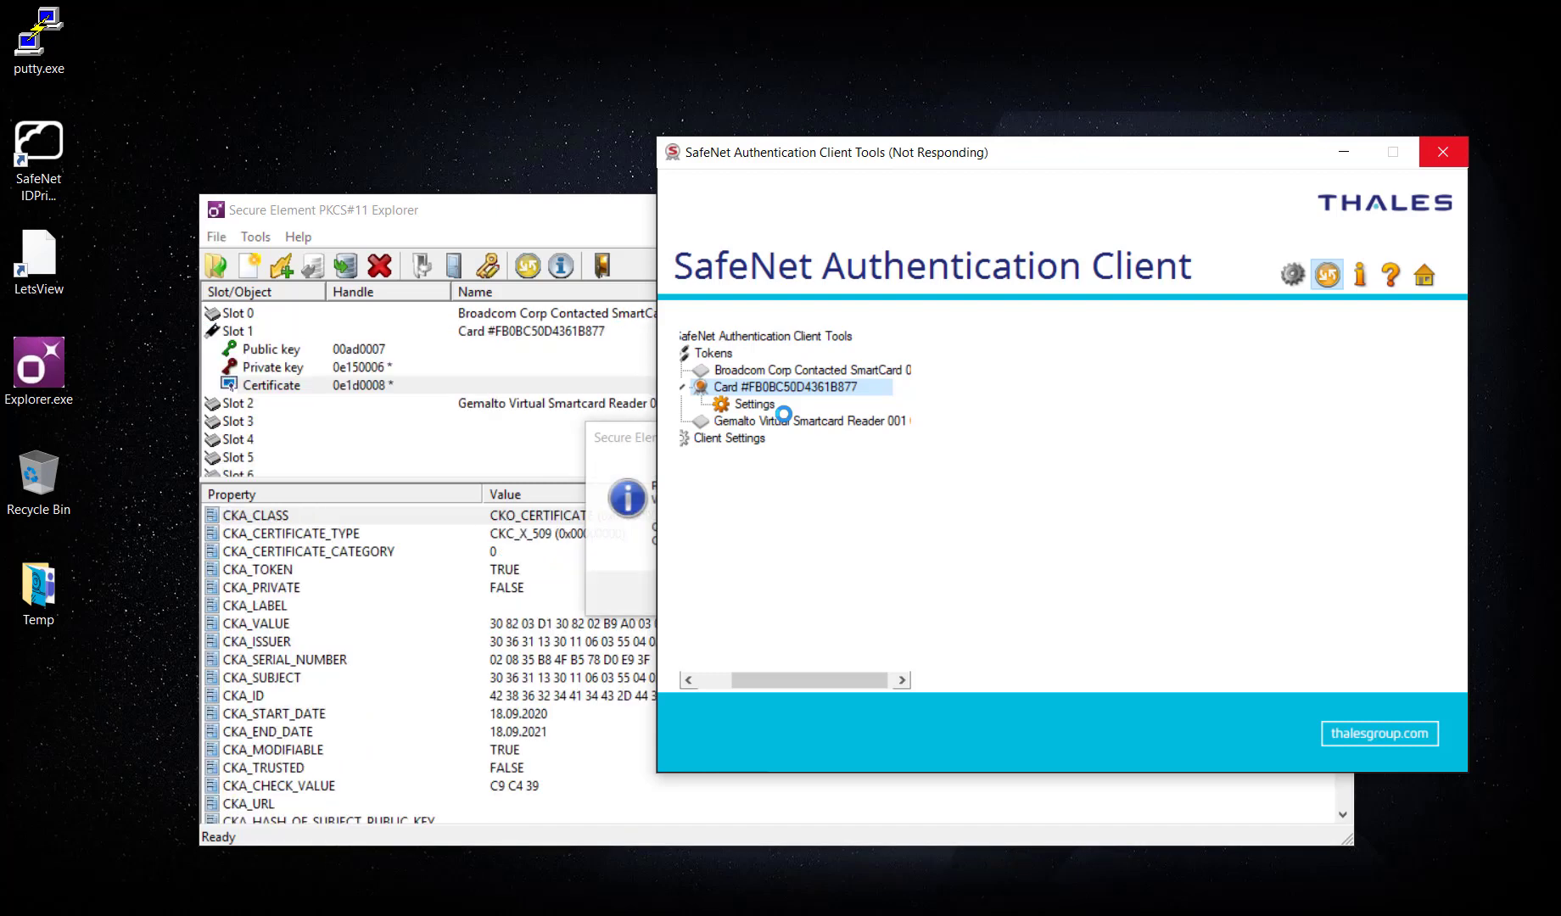
left_click(618, 448)
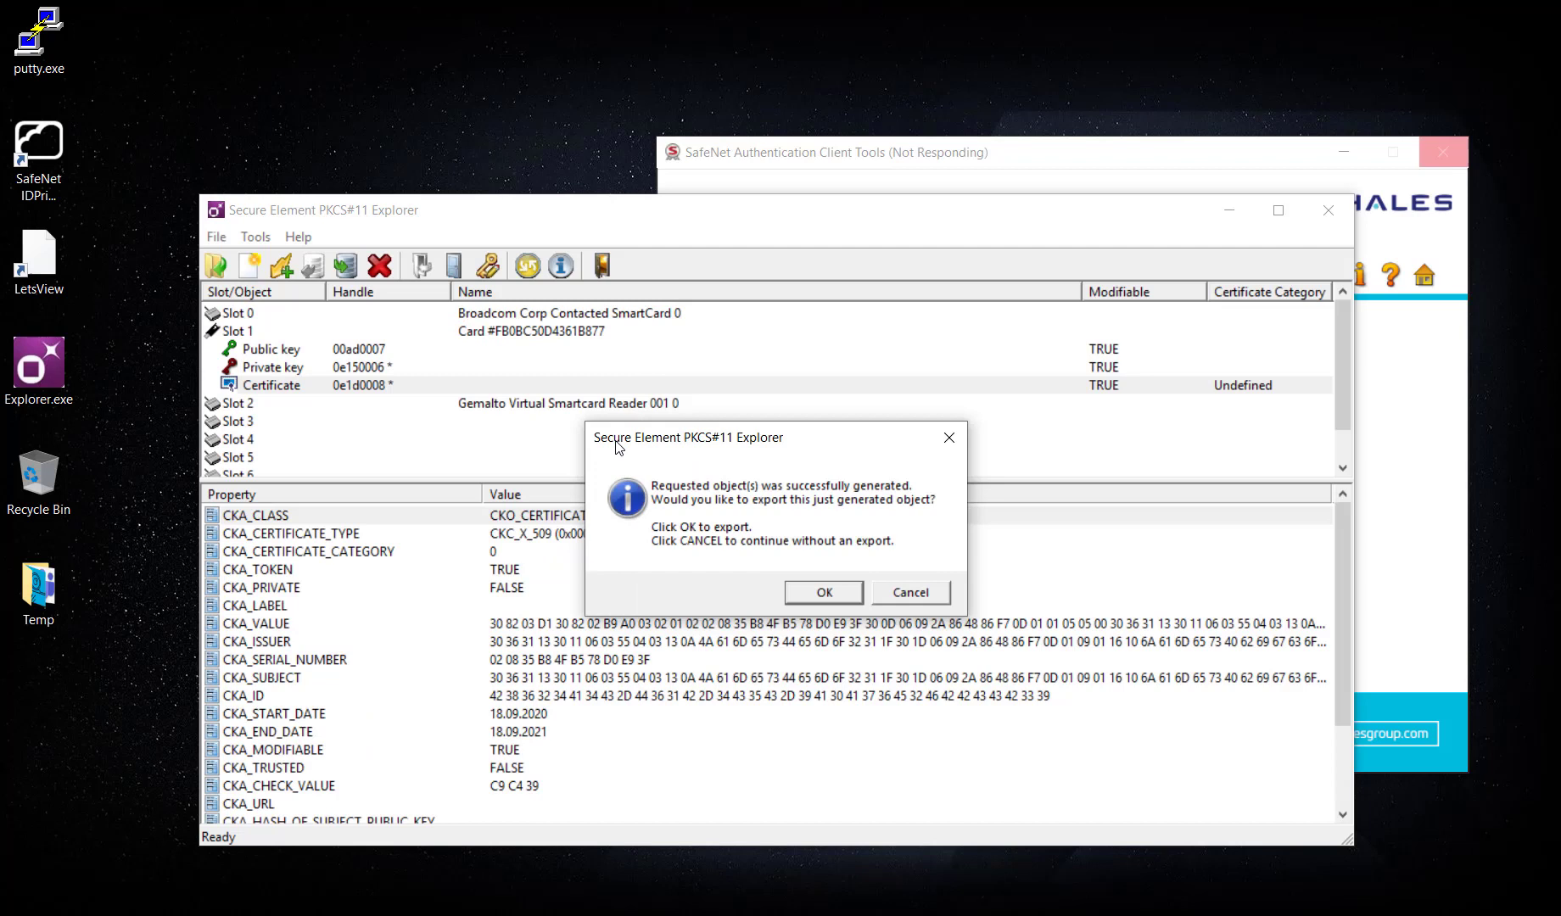
left_click(948, 438)
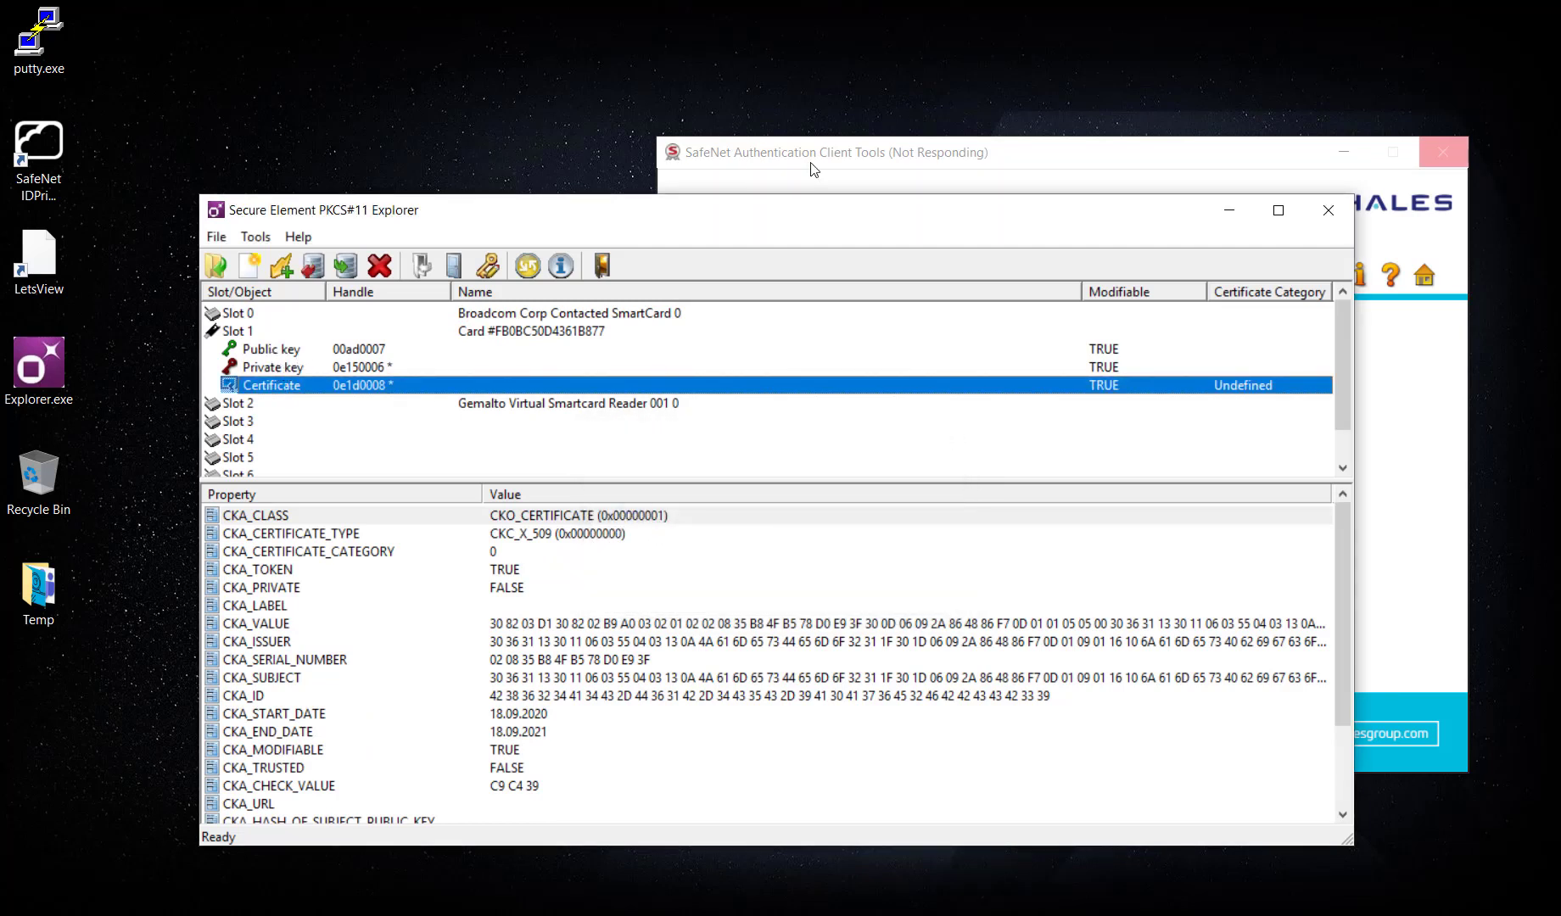
left_click_drag(540, 216, 451, 218)
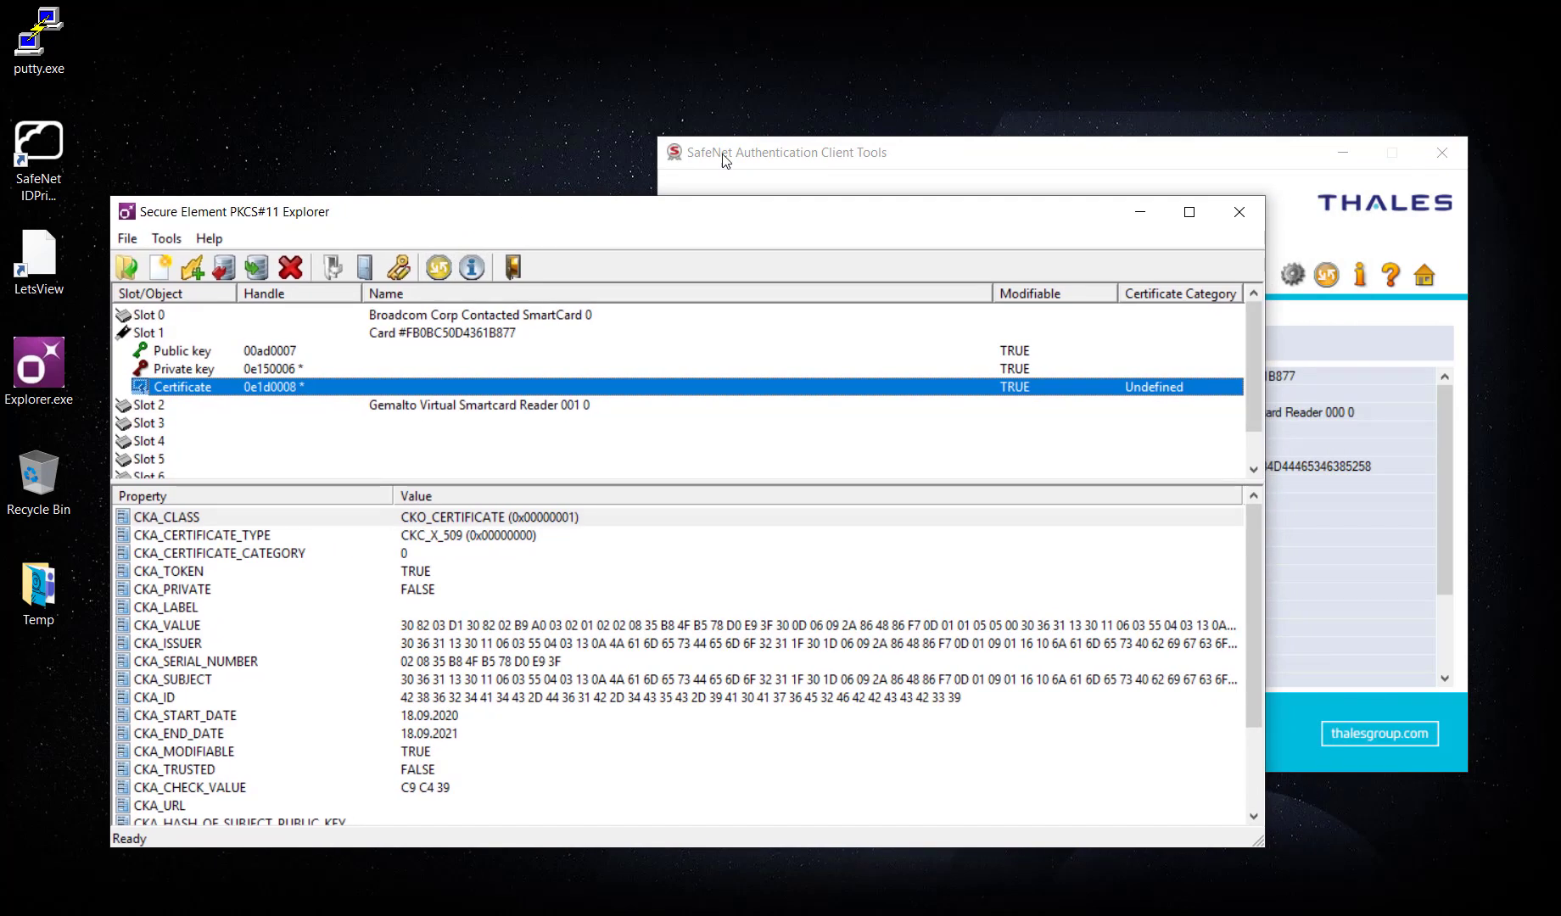
Refresh the SafeNet client and view the JamesDemo2 user certificate details.
left_click(725, 161)
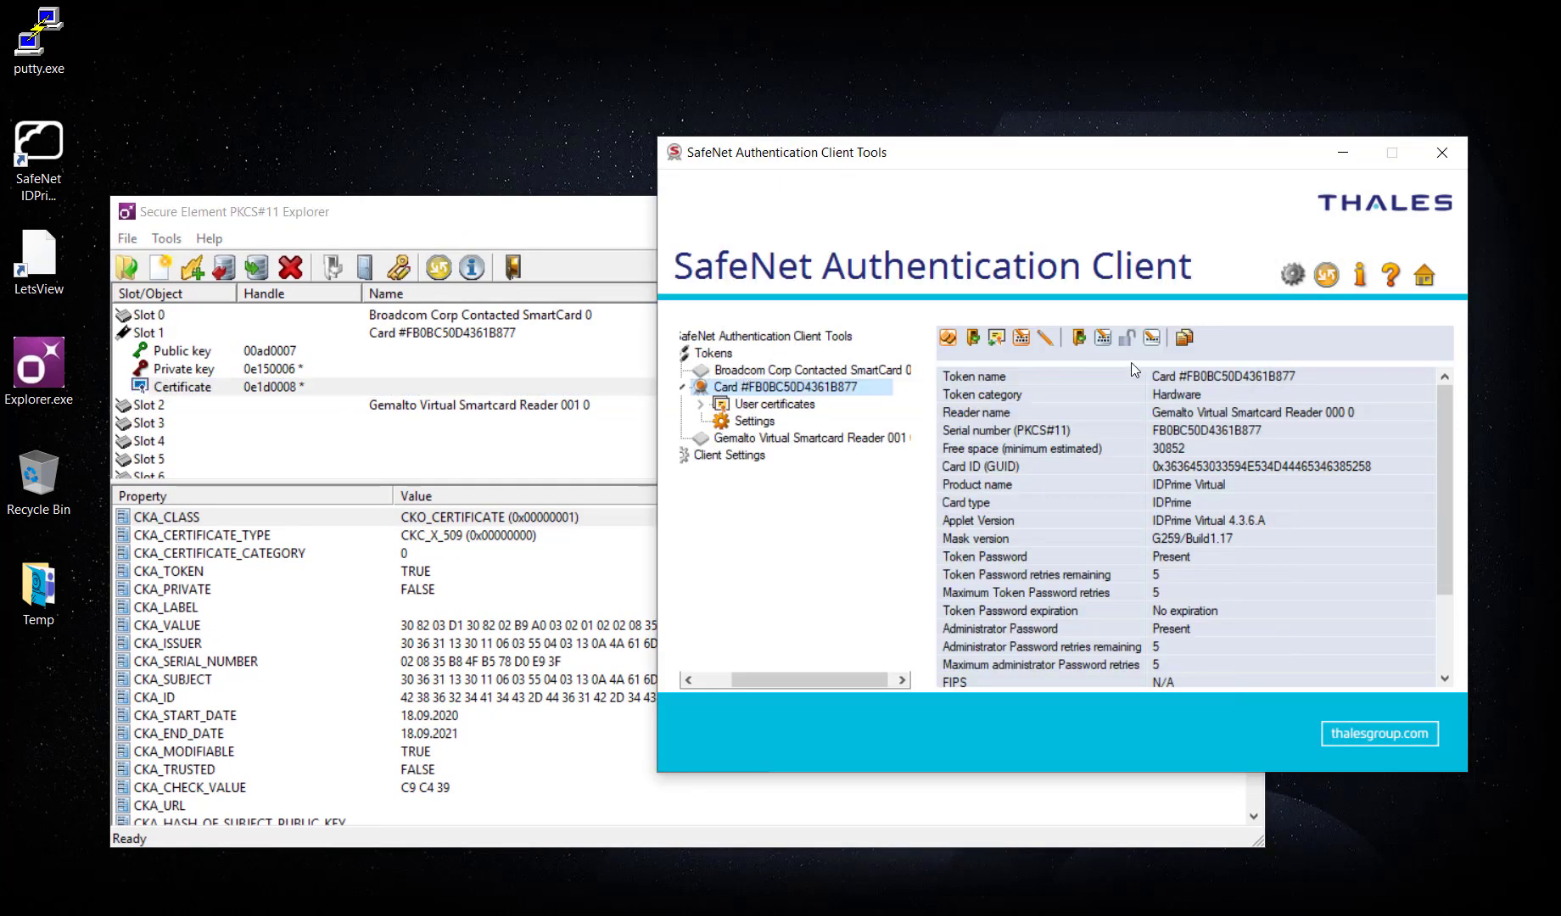
left_click(1329, 275)
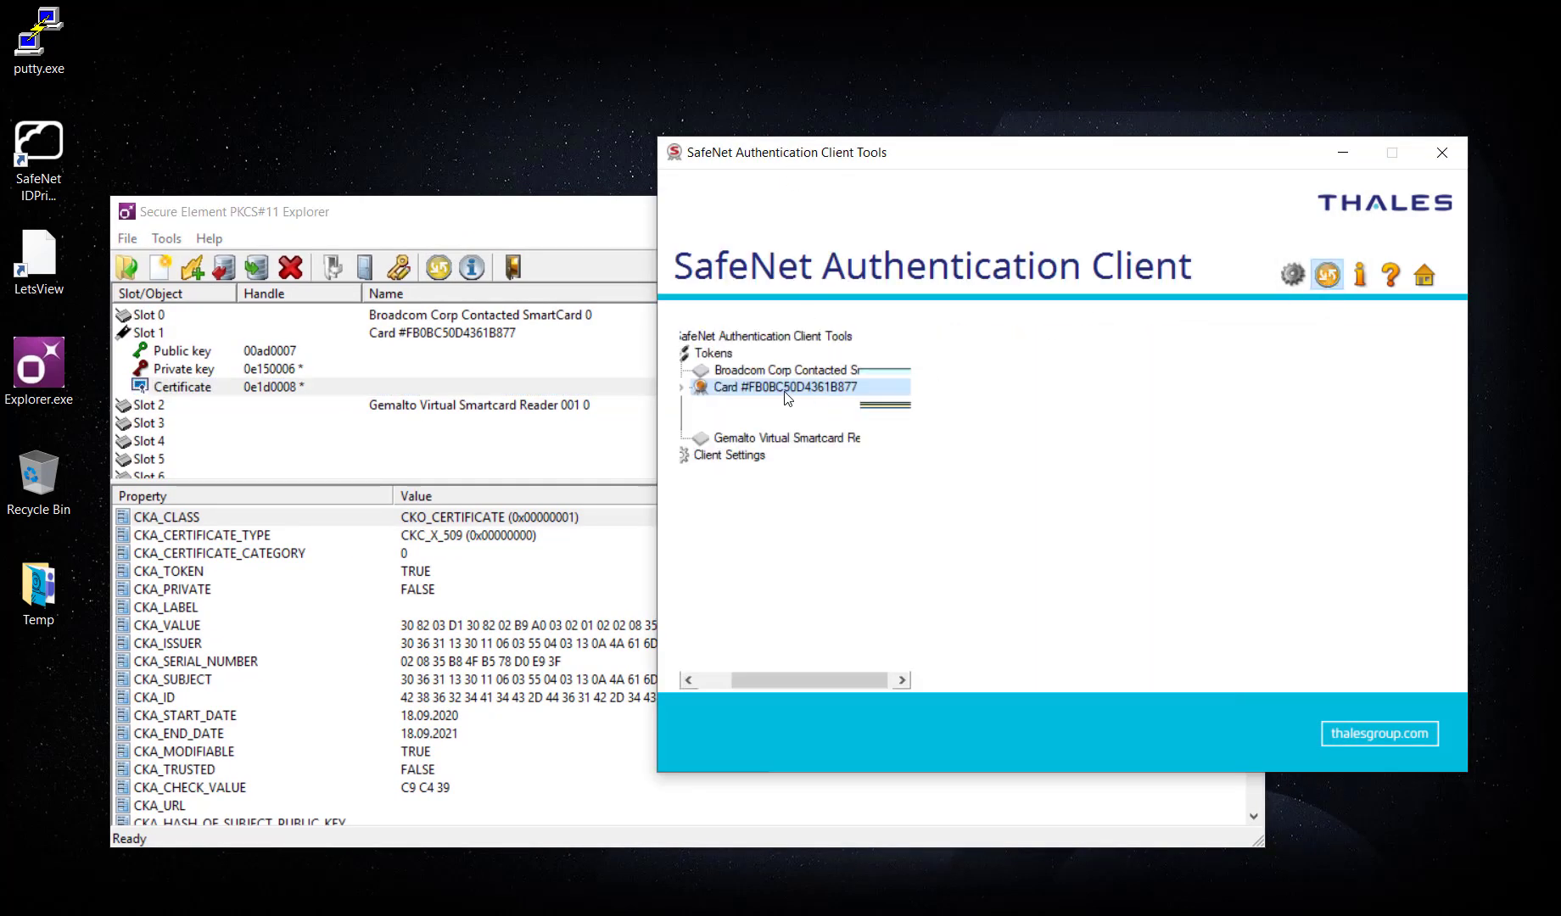
left_click(701, 405)
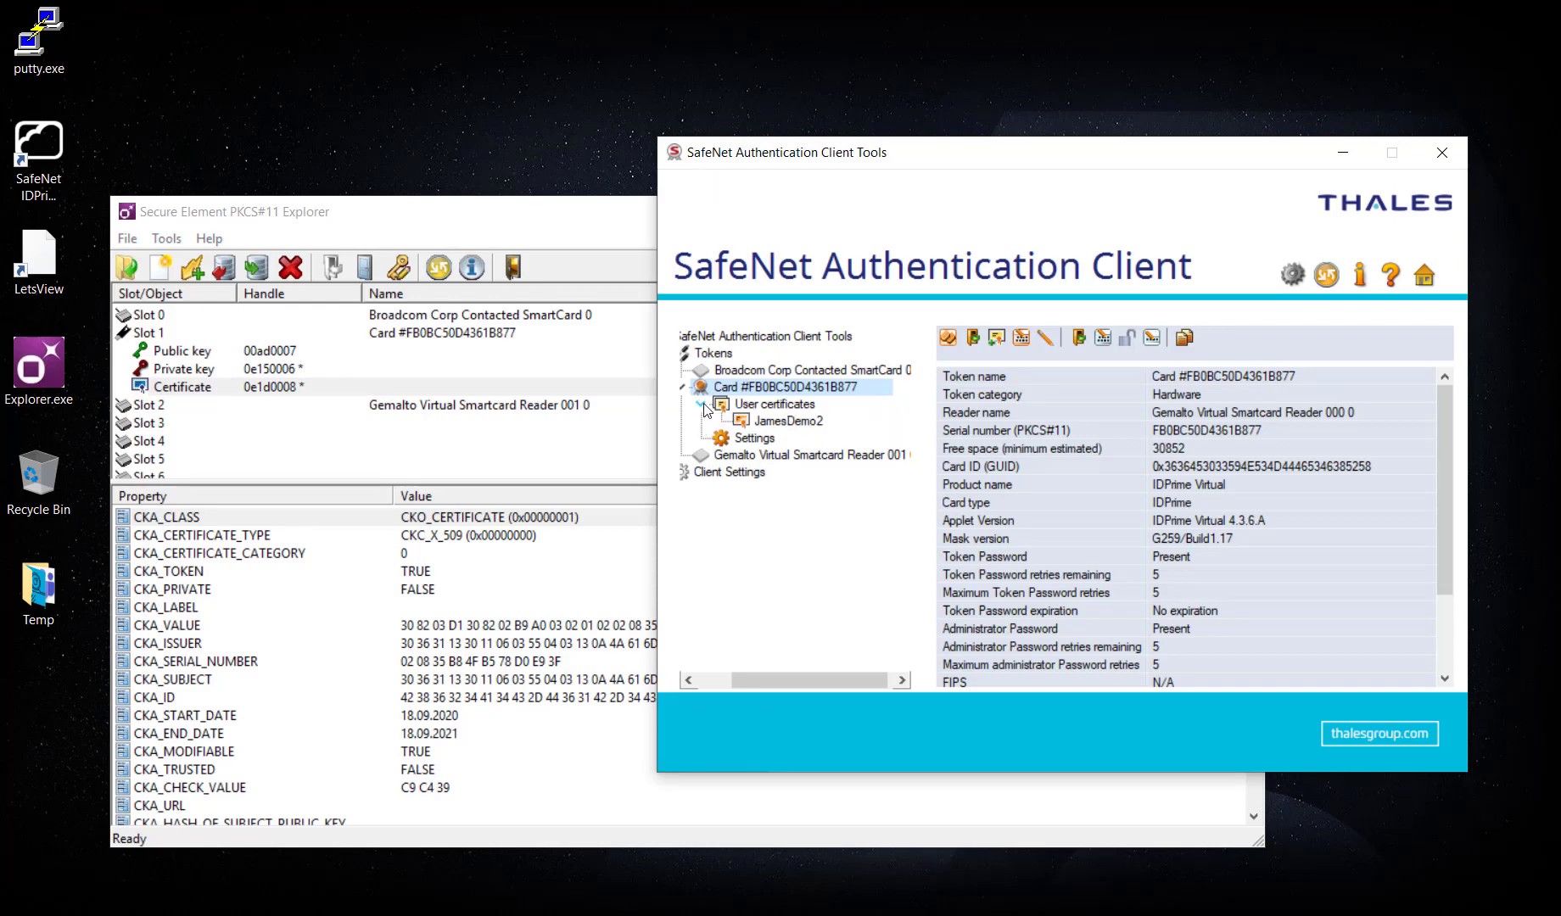
left_click(785, 406)
left_click(777, 422)
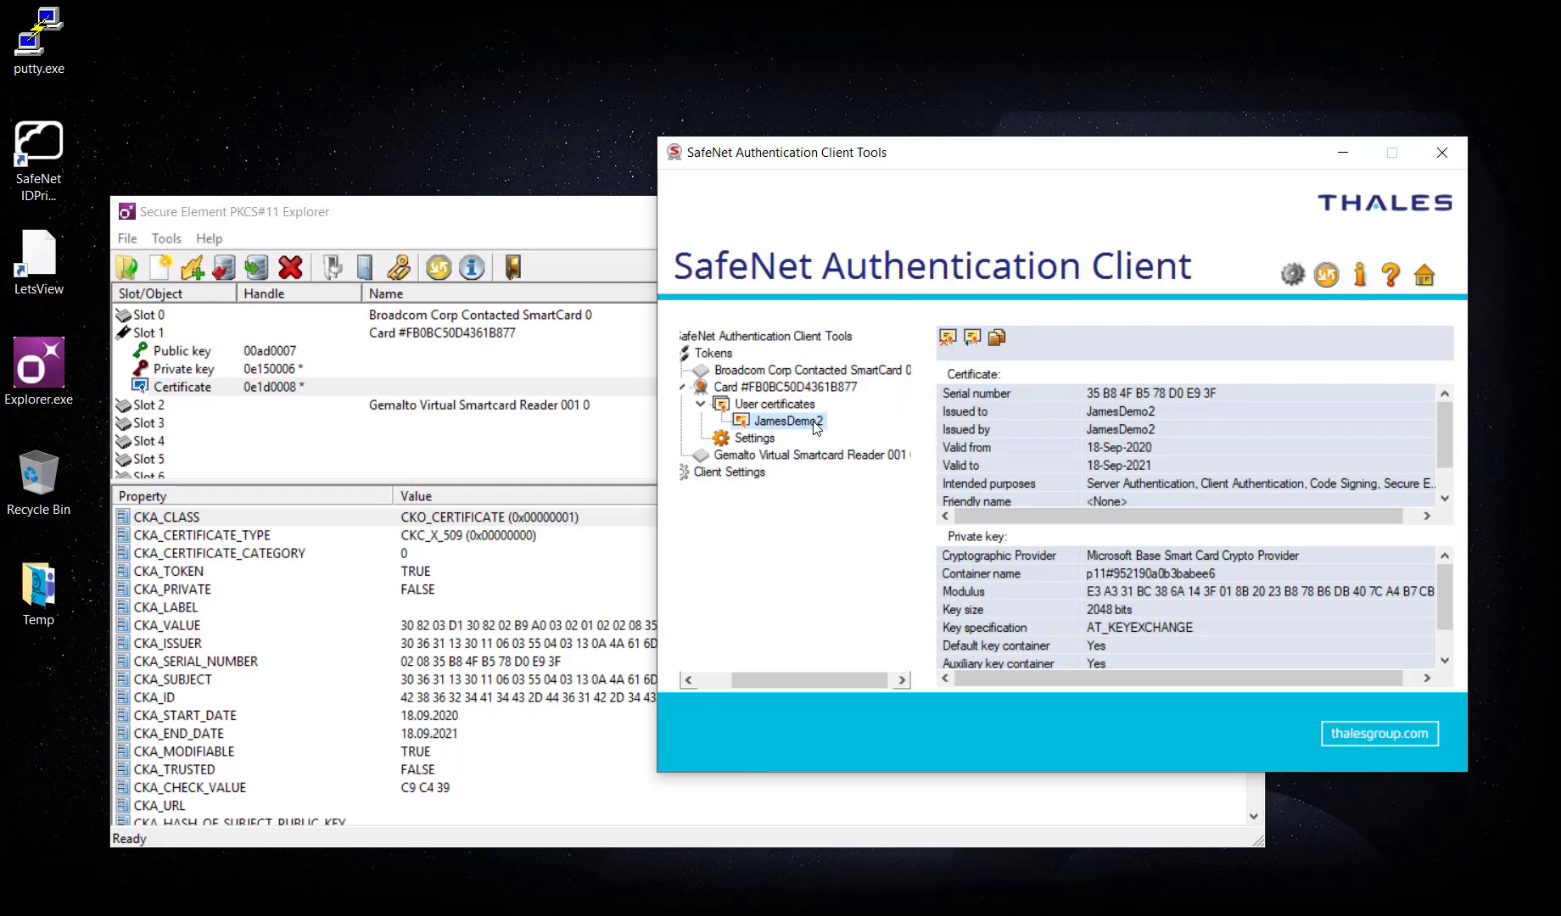
Back in PKCS#11 Explorer, inspect the public and private key attributes in Slot 1.
left_click(602, 212)
left_click_drag(603, 214, 650, 208)
left_click(258, 348)
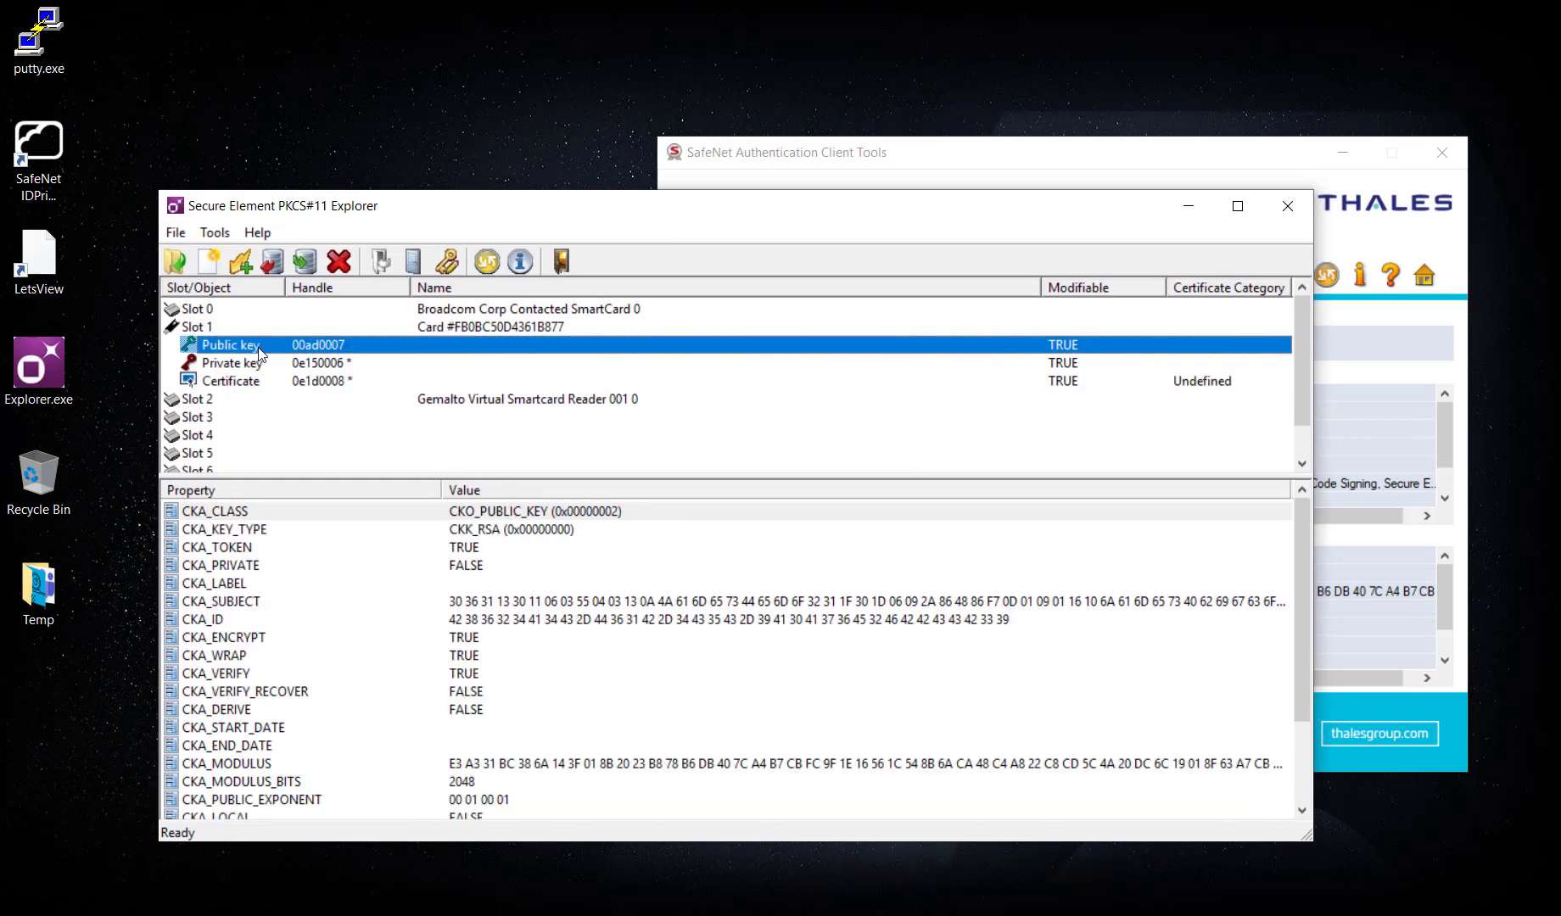
left_click(261, 364)
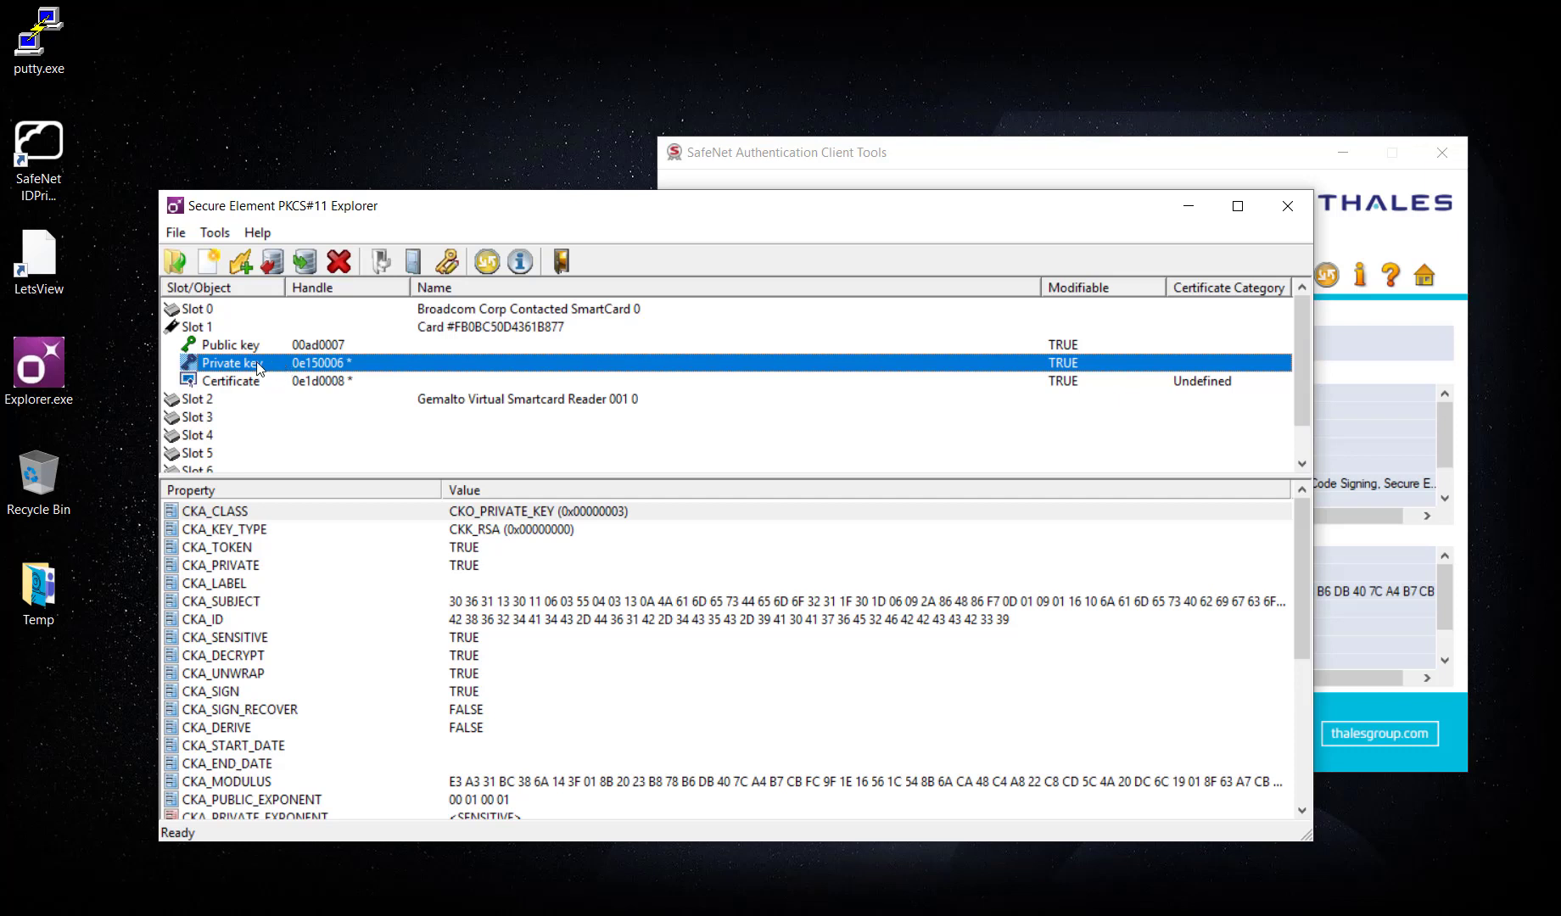
right_click(259, 367)
Sign 'Data to sign' with the private key and verify the signature.
left_click(276, 376)
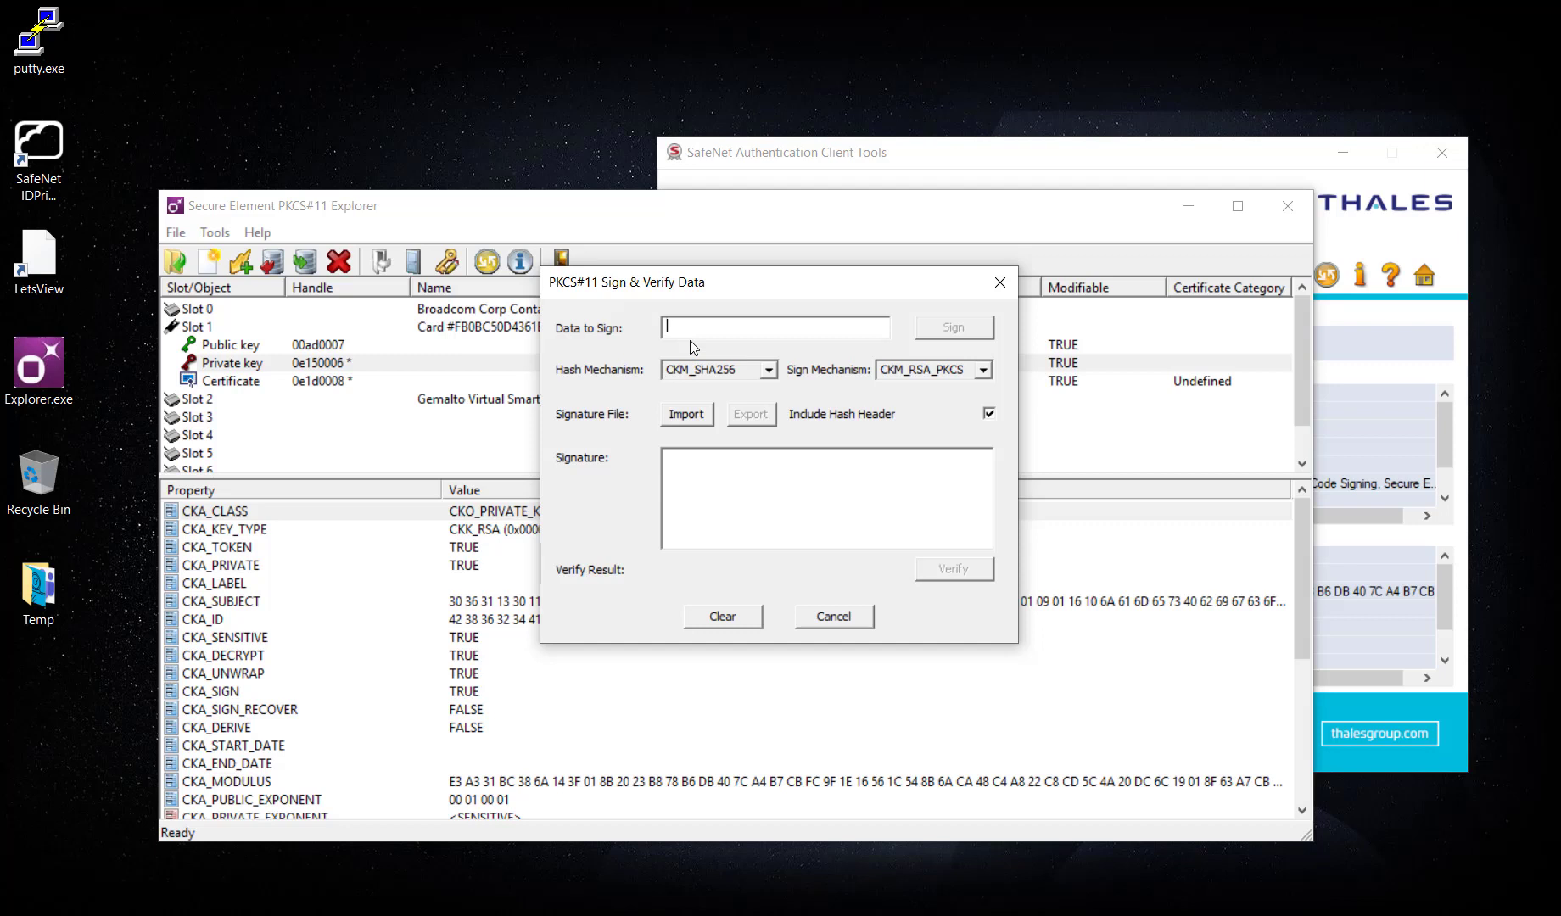
type("Data to sign")
left_click(938, 332)
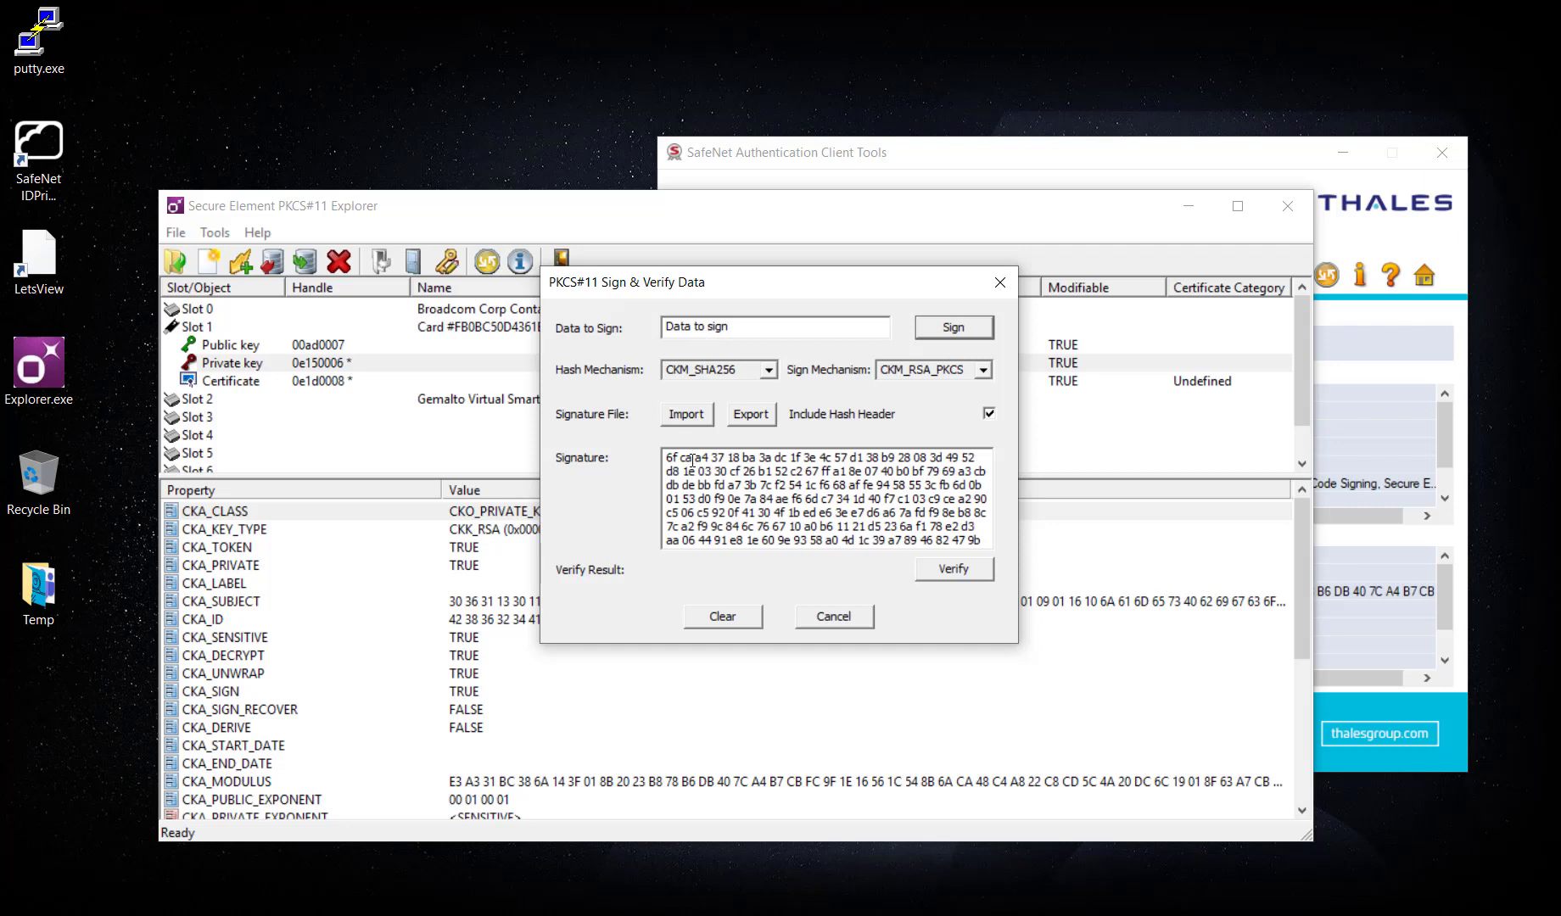
left_click(934, 574)
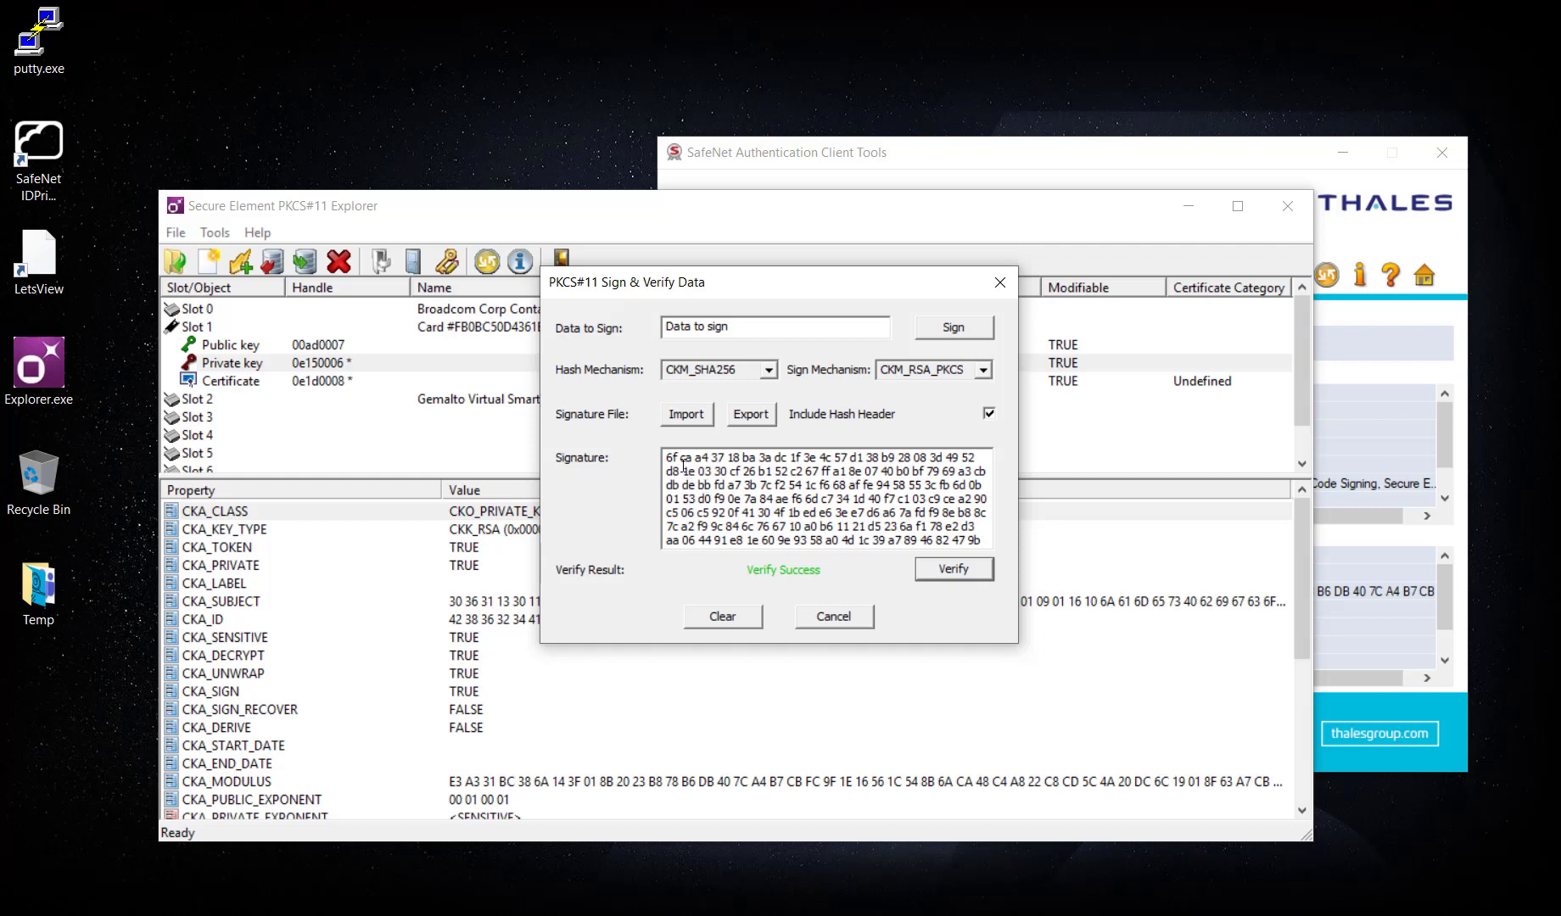
Change the signature's first character to 7 so verification fails, restore it to 6, and re-verify.
left_click_drag(674, 458, 667, 458)
type("7")
left_click(980, 569)
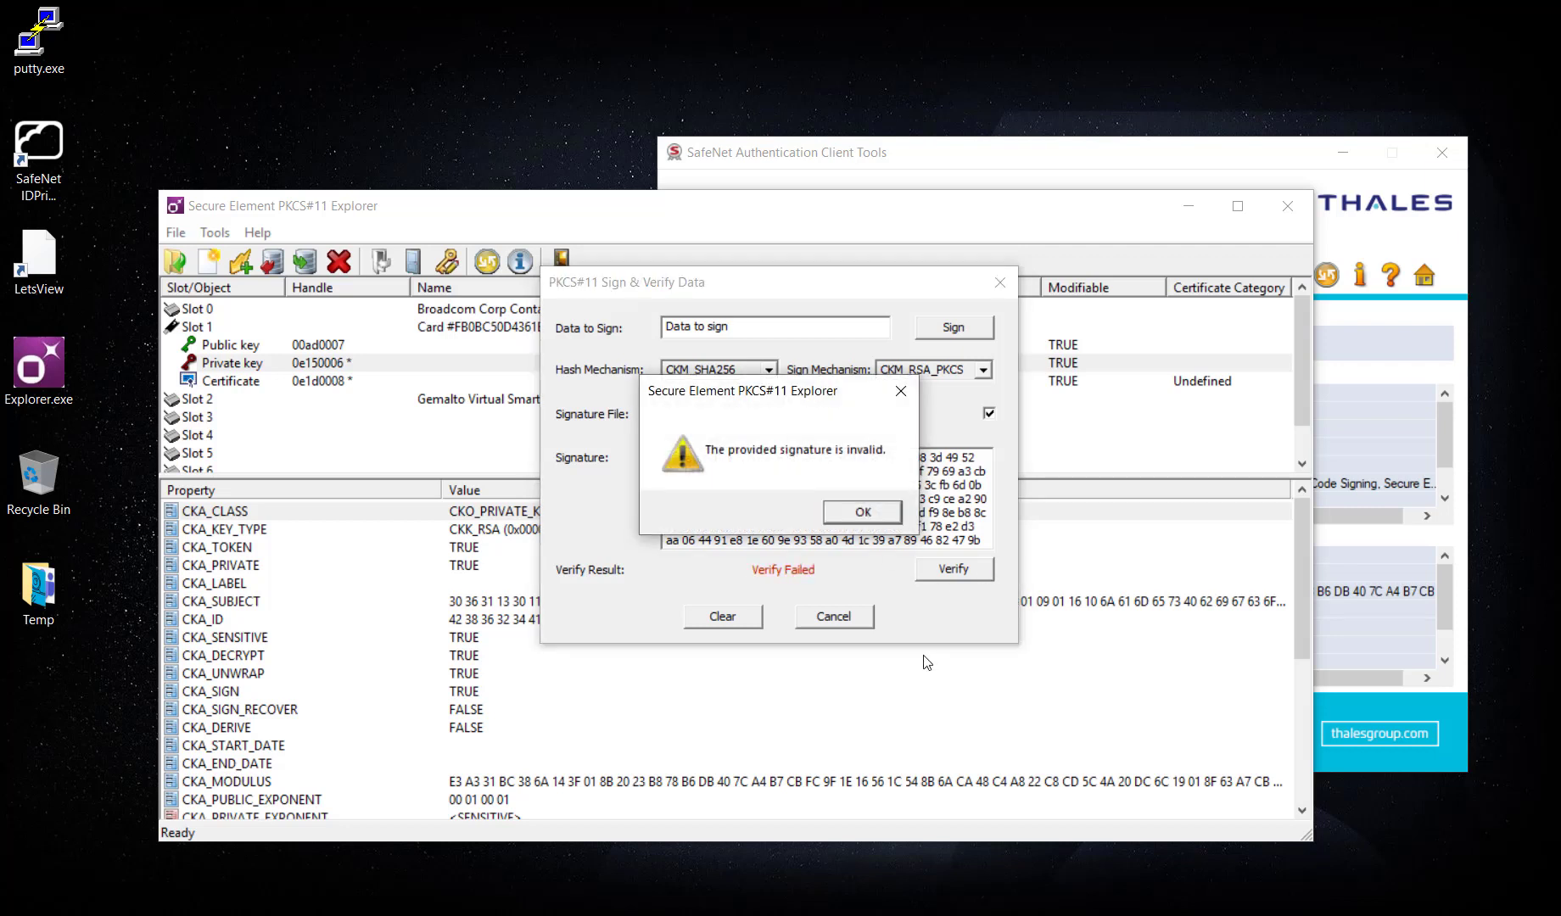
left_click(874, 512)
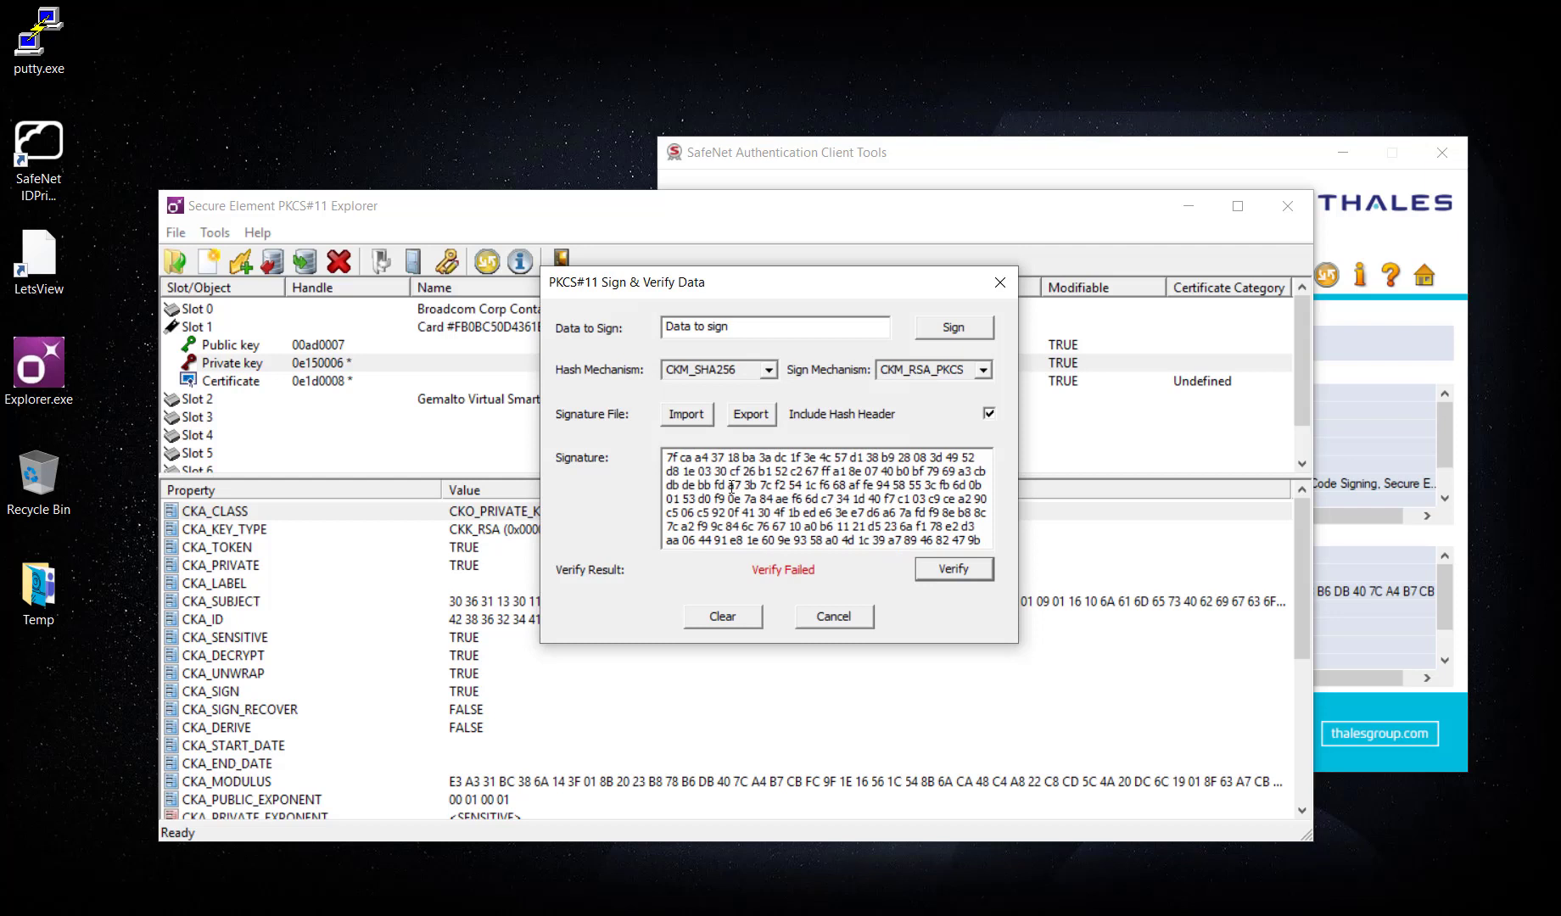
left_click(670, 457)
key("BackSpace")
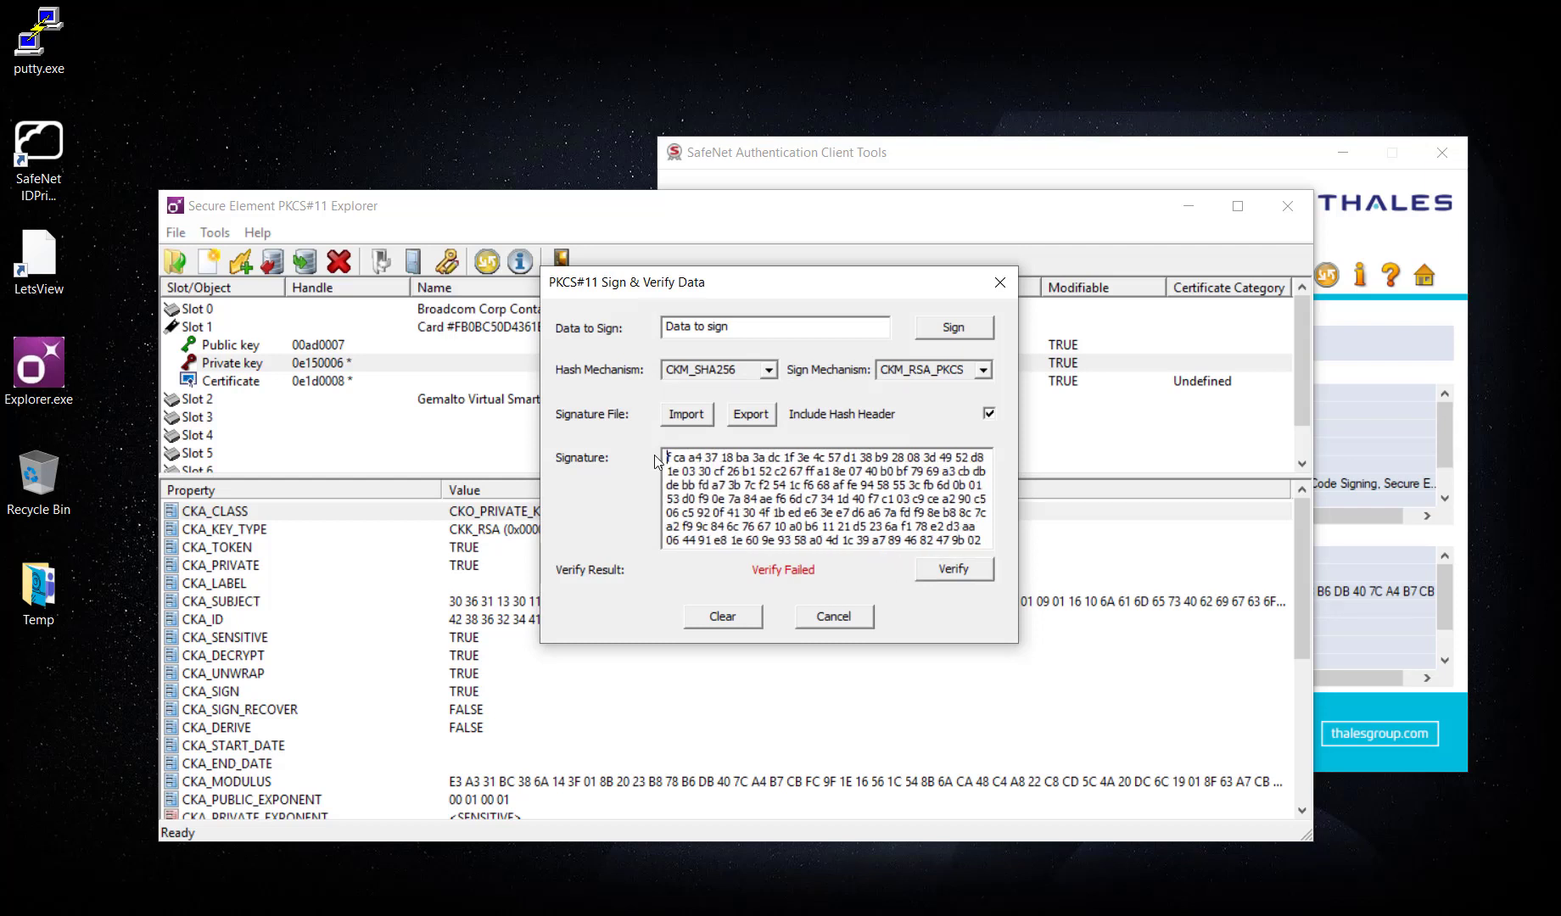
type("6")
left_click(976, 576)
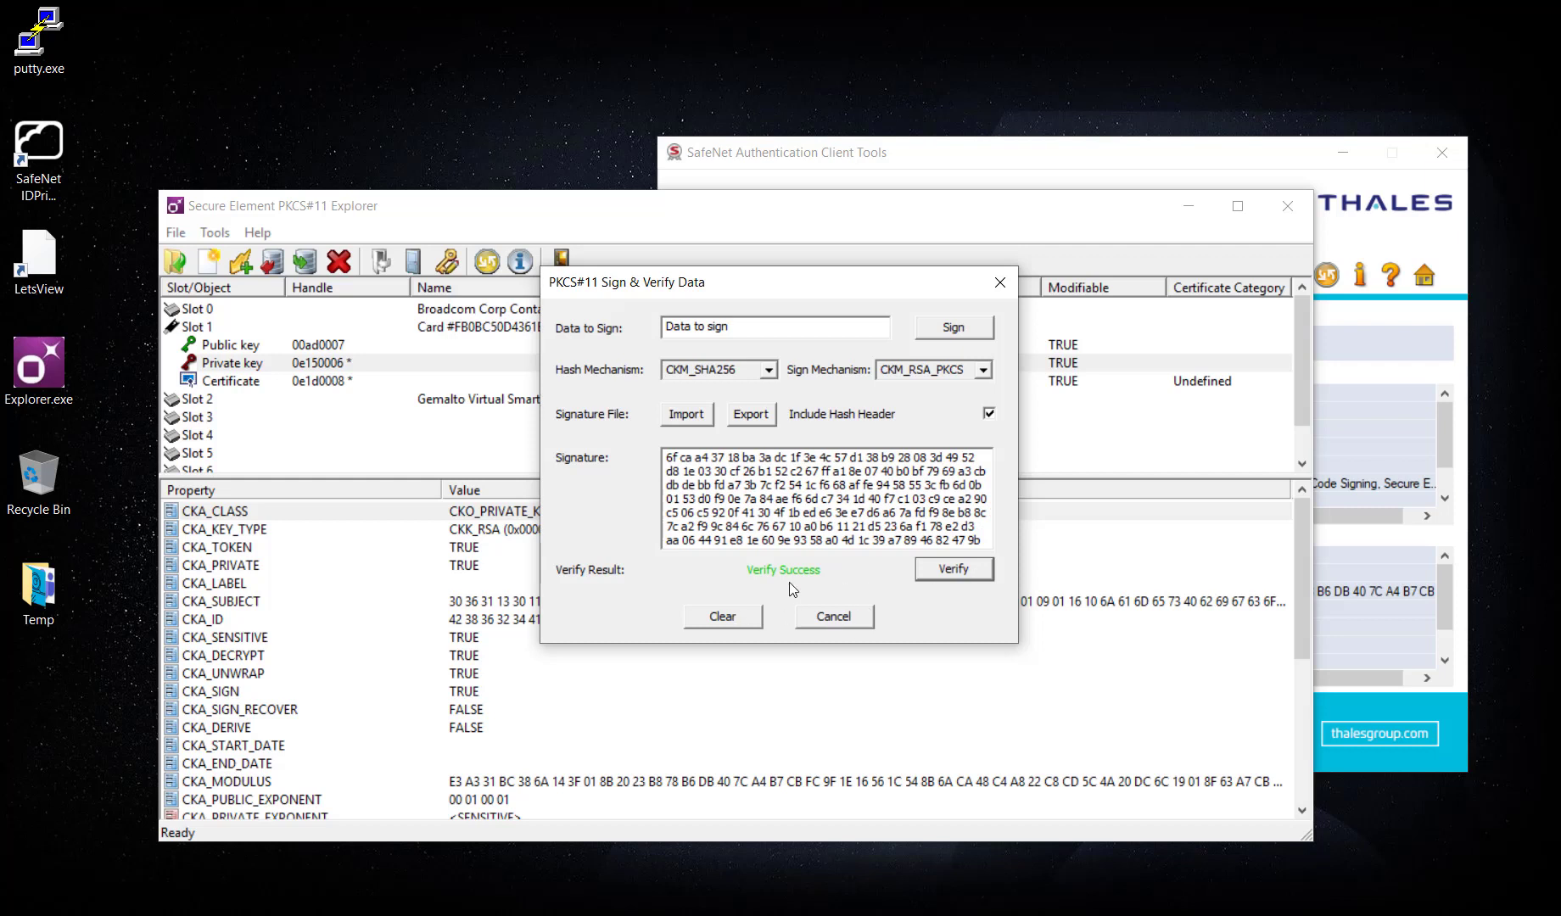
left_click(831, 617)
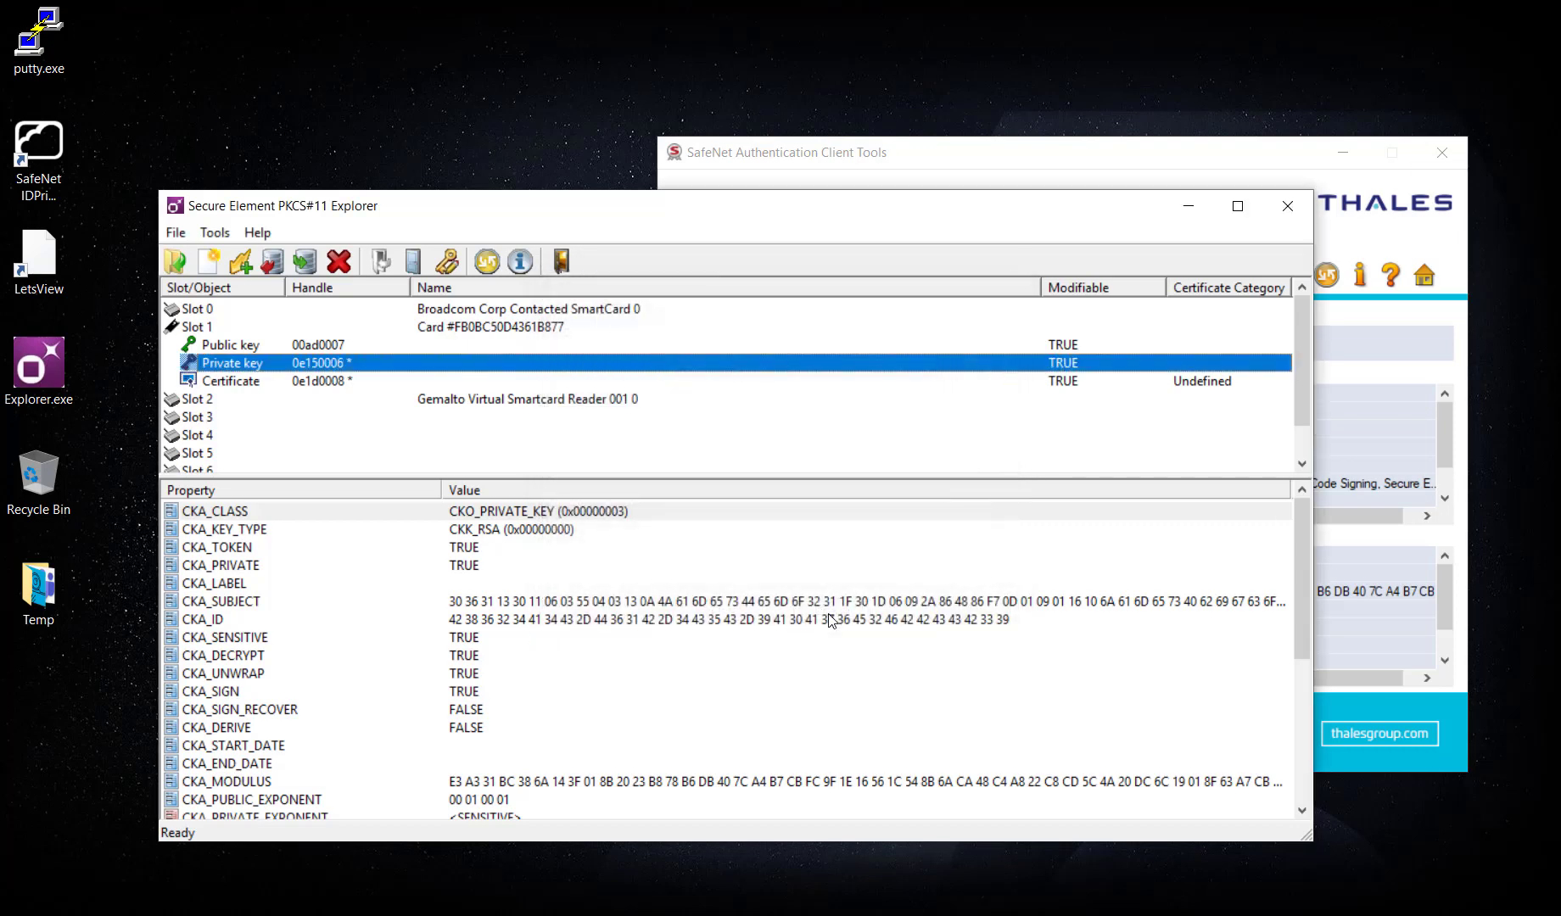
Refresh the SafeNet token and start the private key's Encrypt & Decrypt test.
left_click(893, 176)
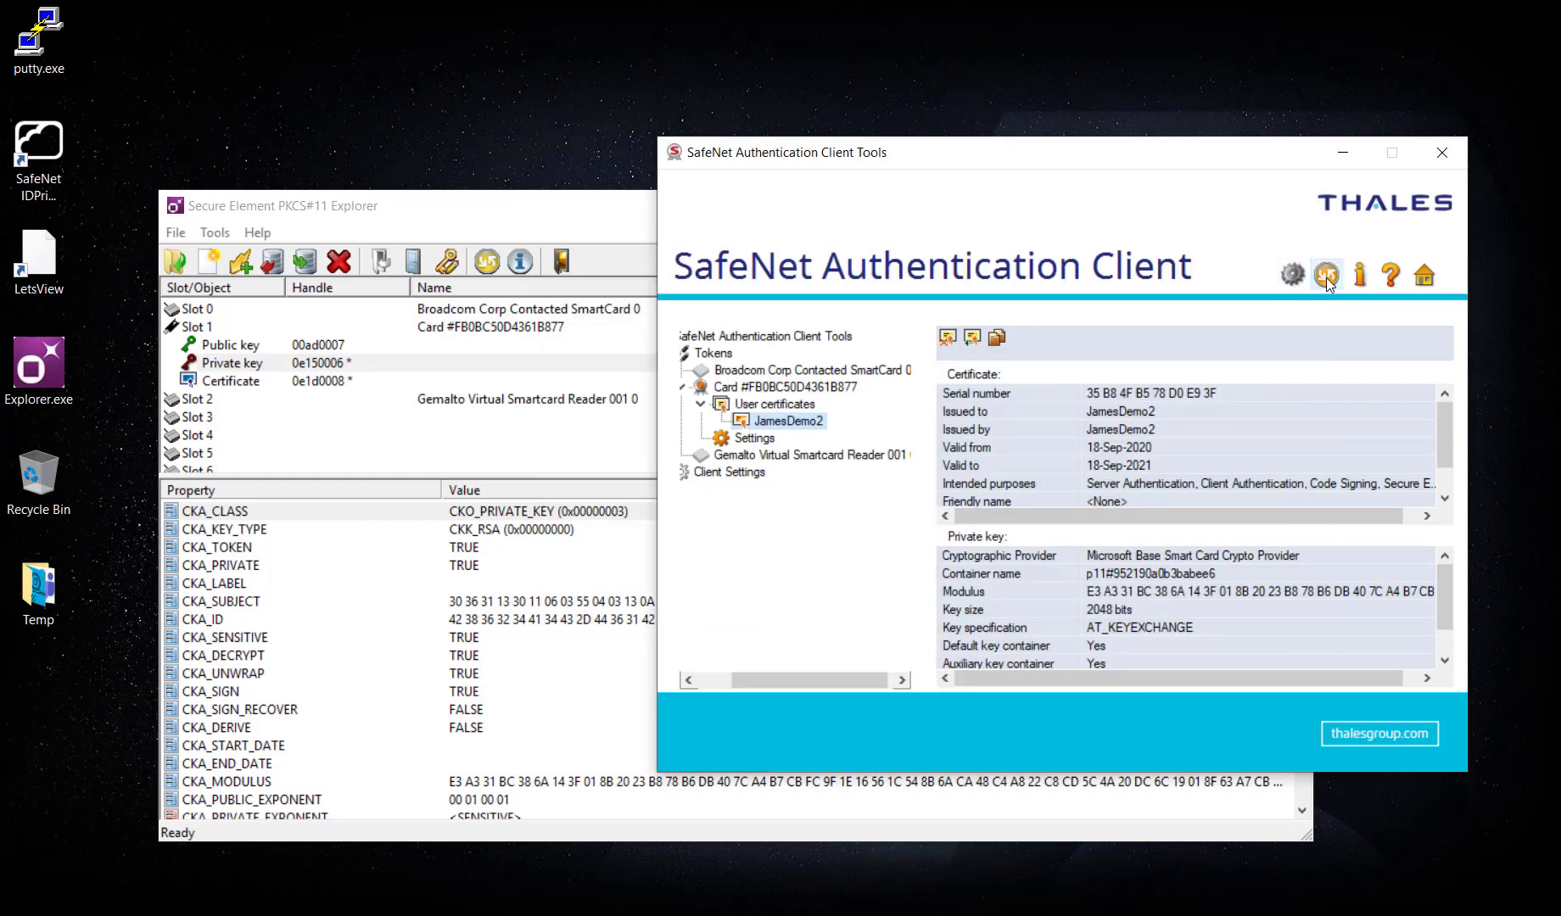
left_click(1326, 277)
left_click(575, 212)
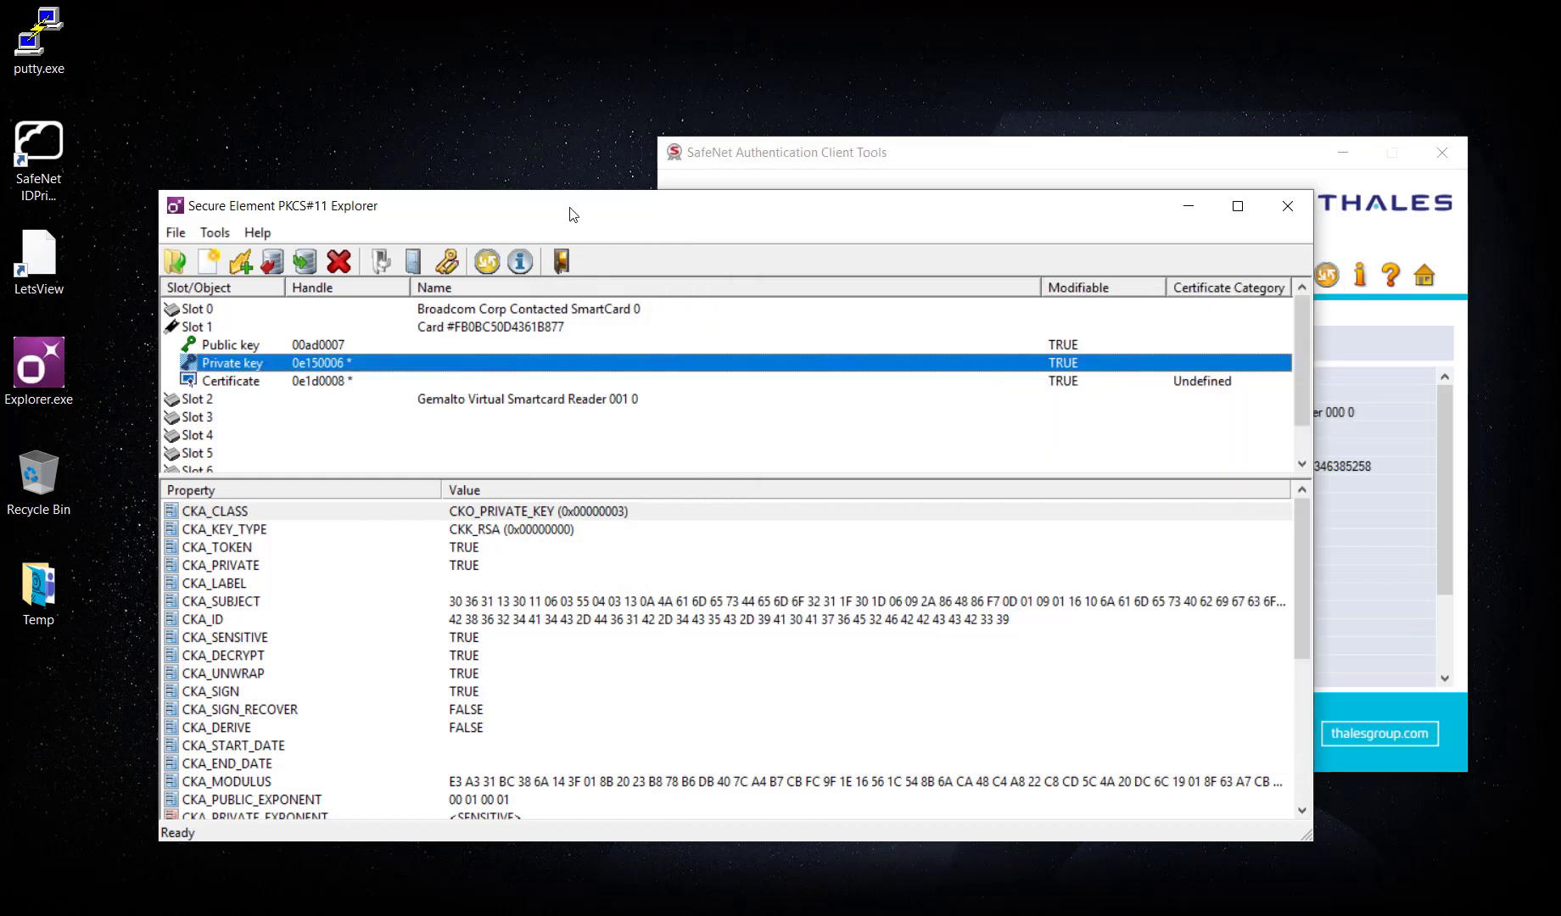
right_click(270, 360)
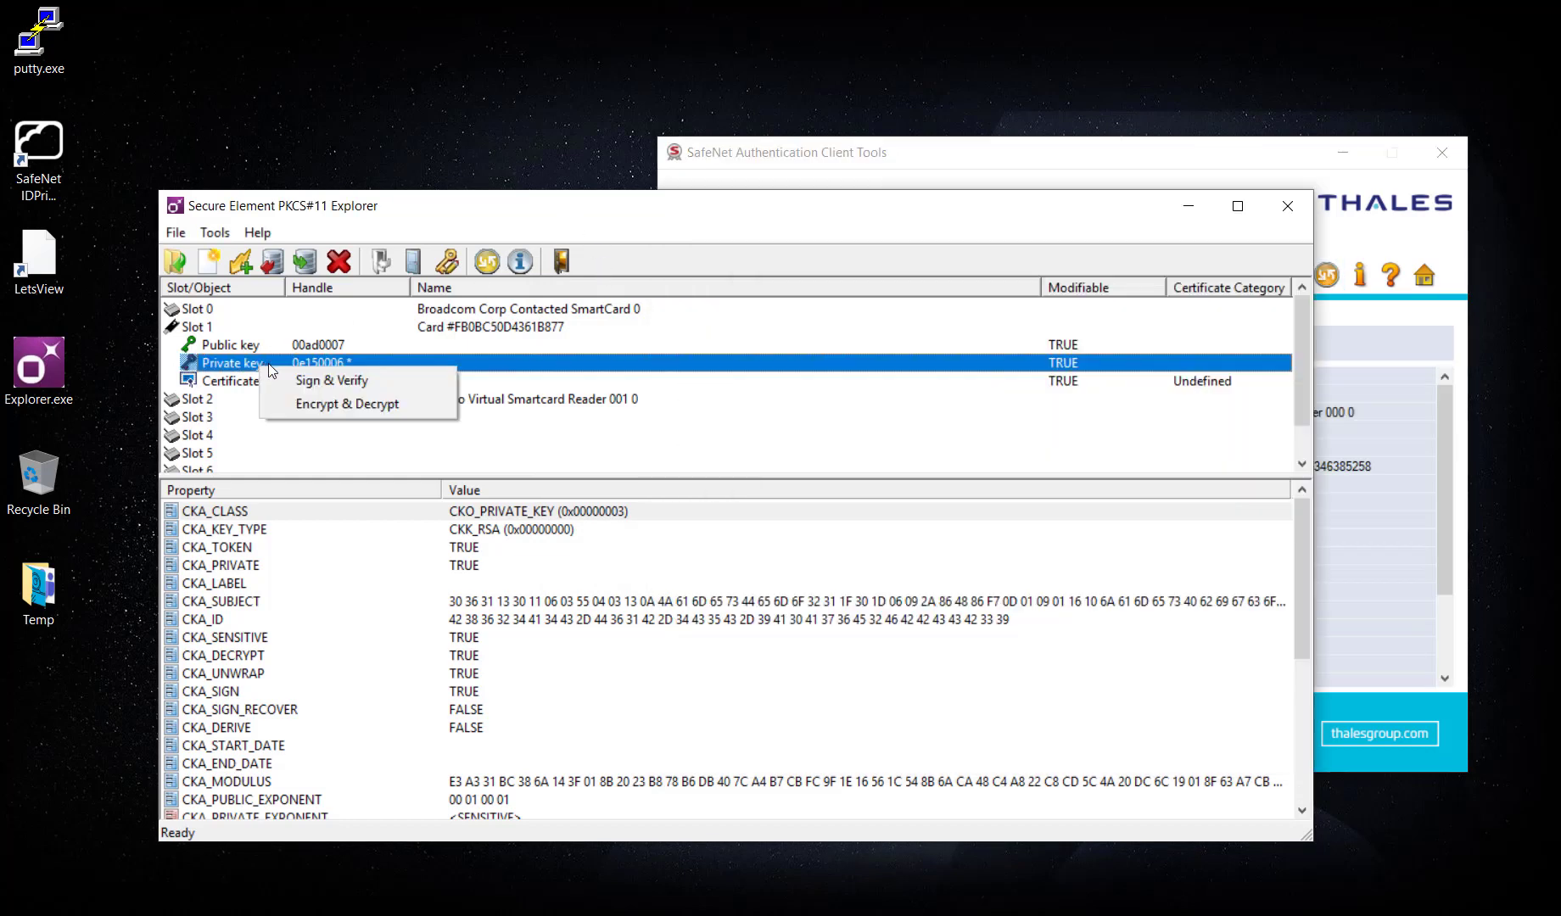
left_click(340, 405)
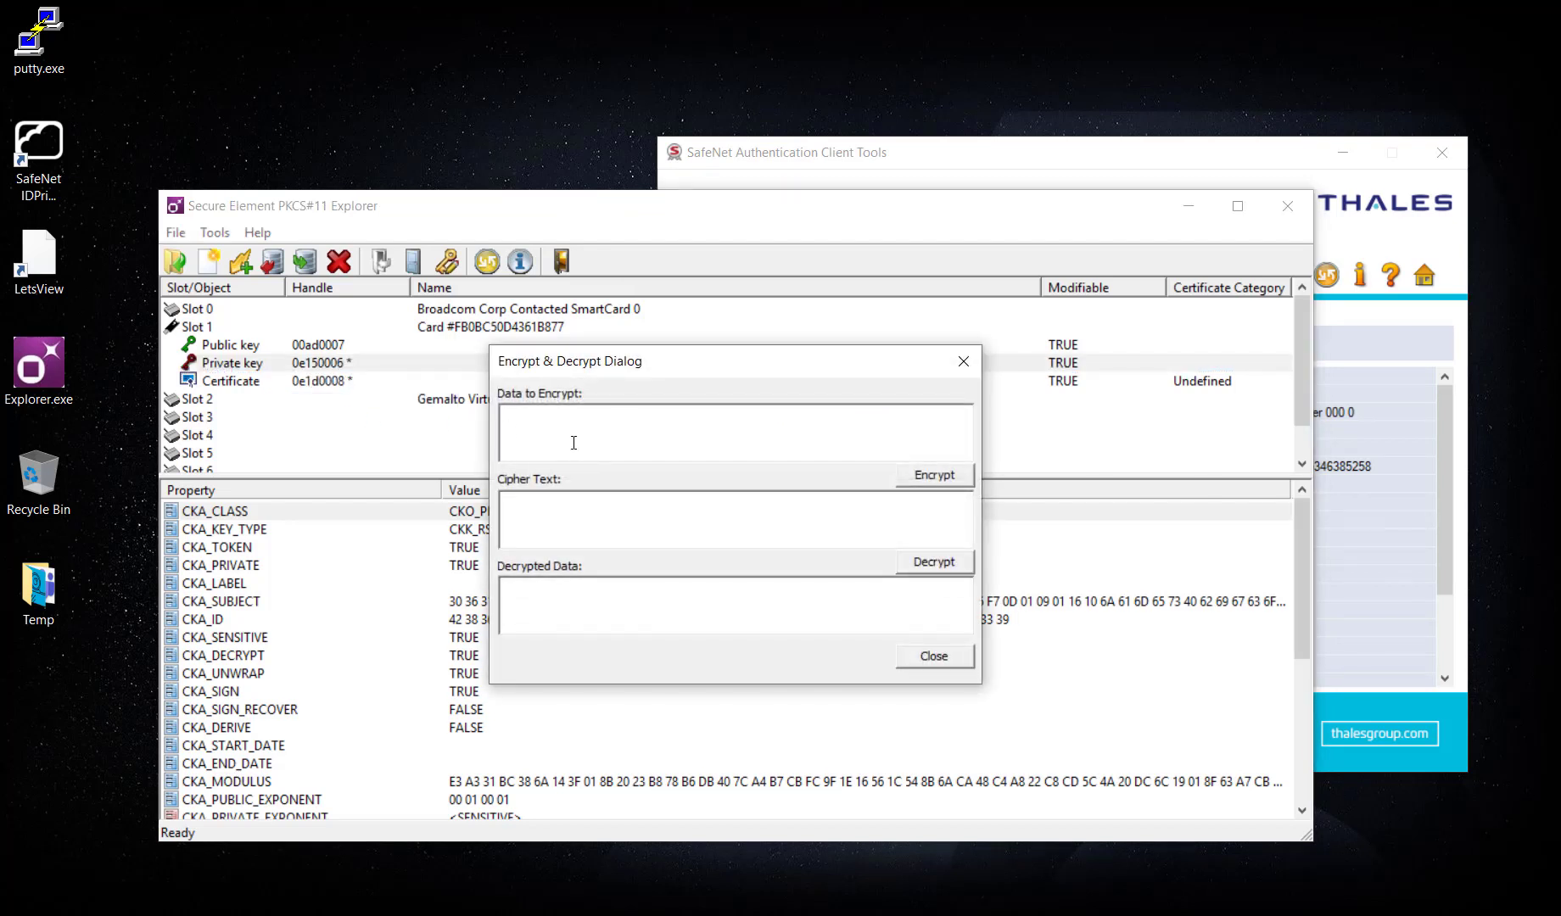
Encrypt 'Data to encrypt' and decrypt the cipher text back to the same text.
type("Data to encrypt")
left_click(945, 483)
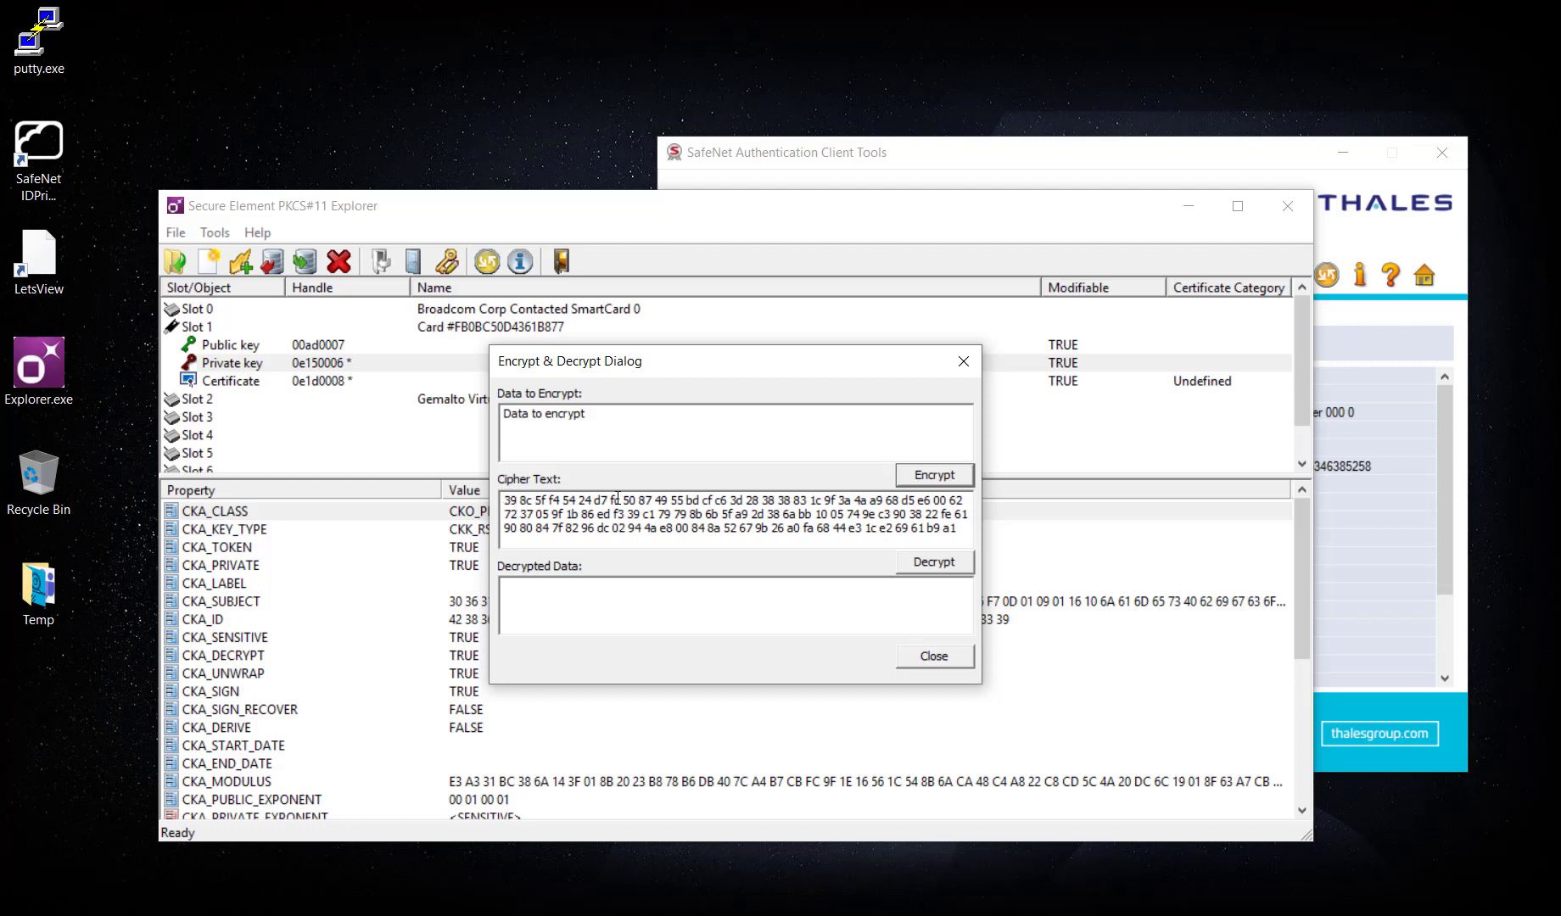
left_click(936, 567)
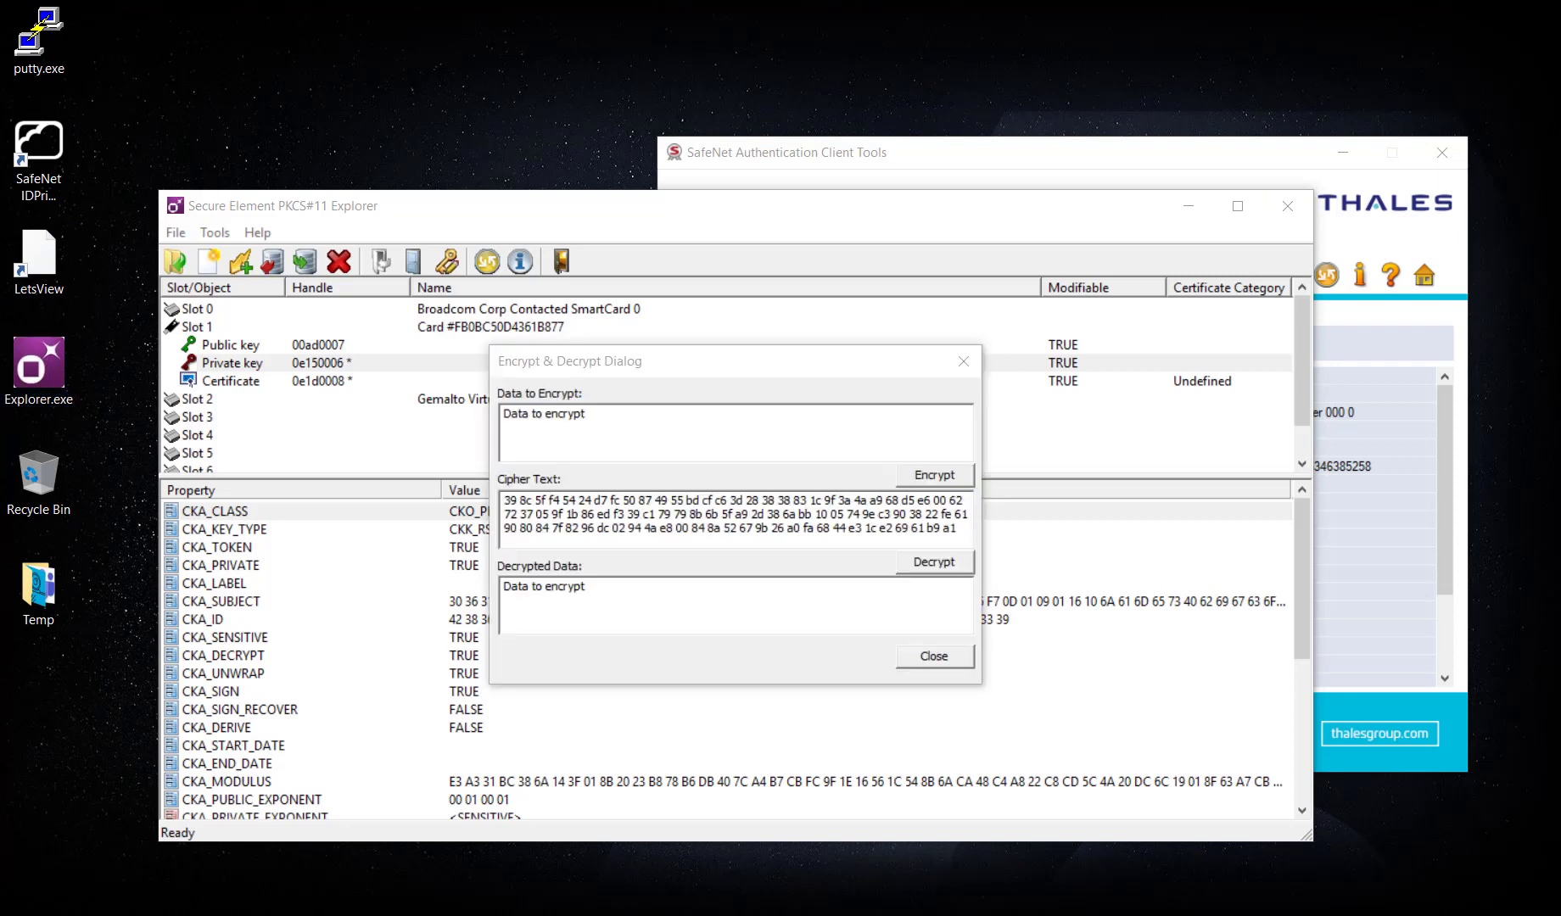
left_click_drag(588, 587, 499, 587)
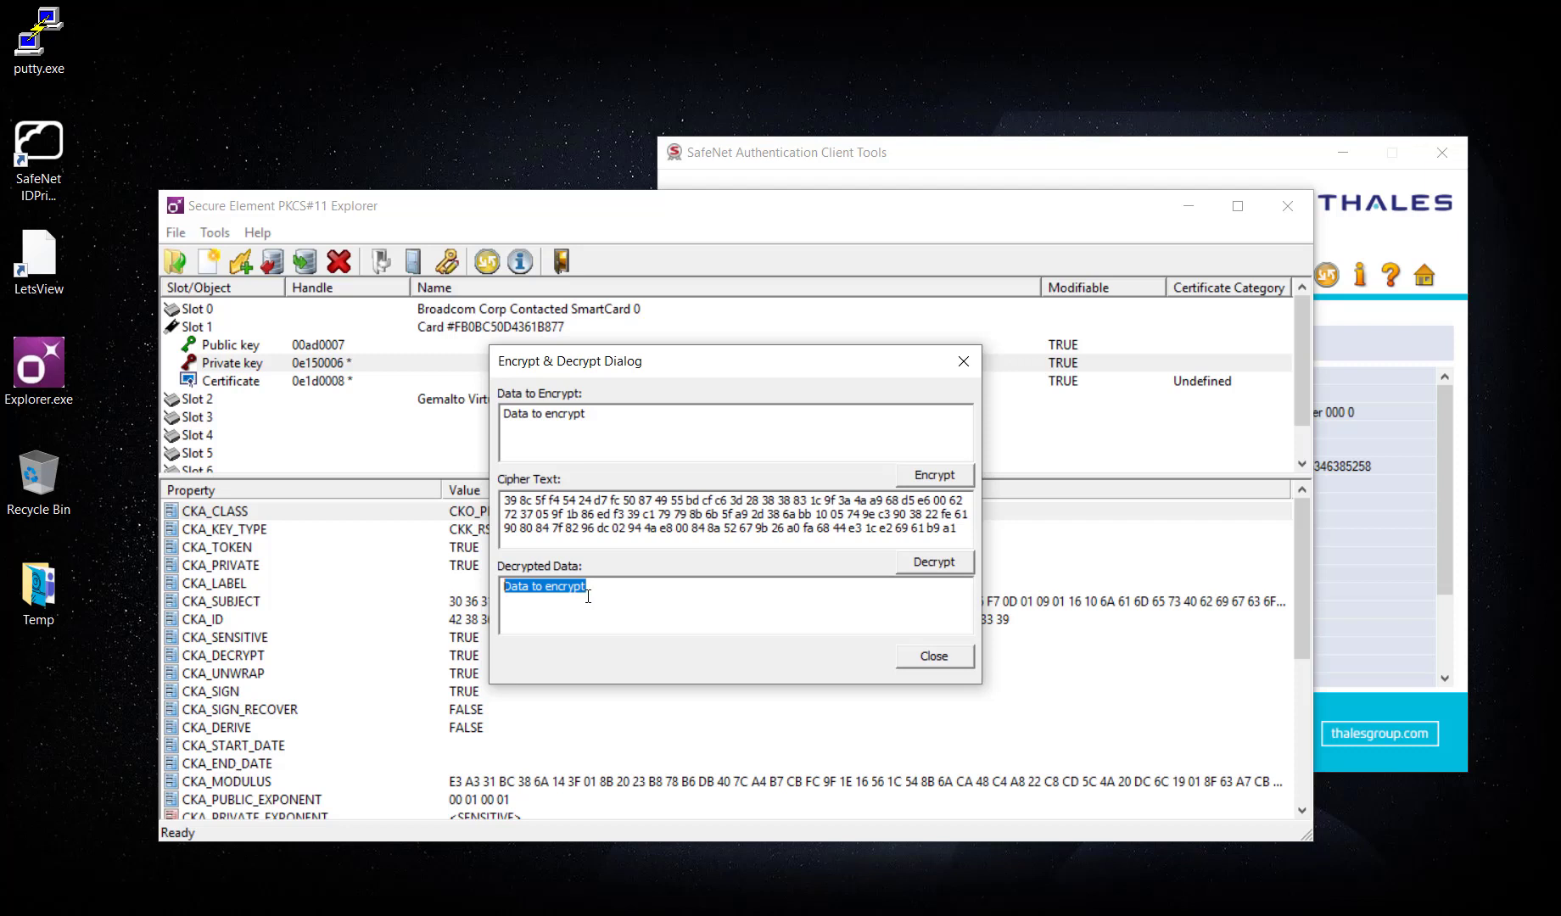
left_click_drag(519, 501, 504, 501)
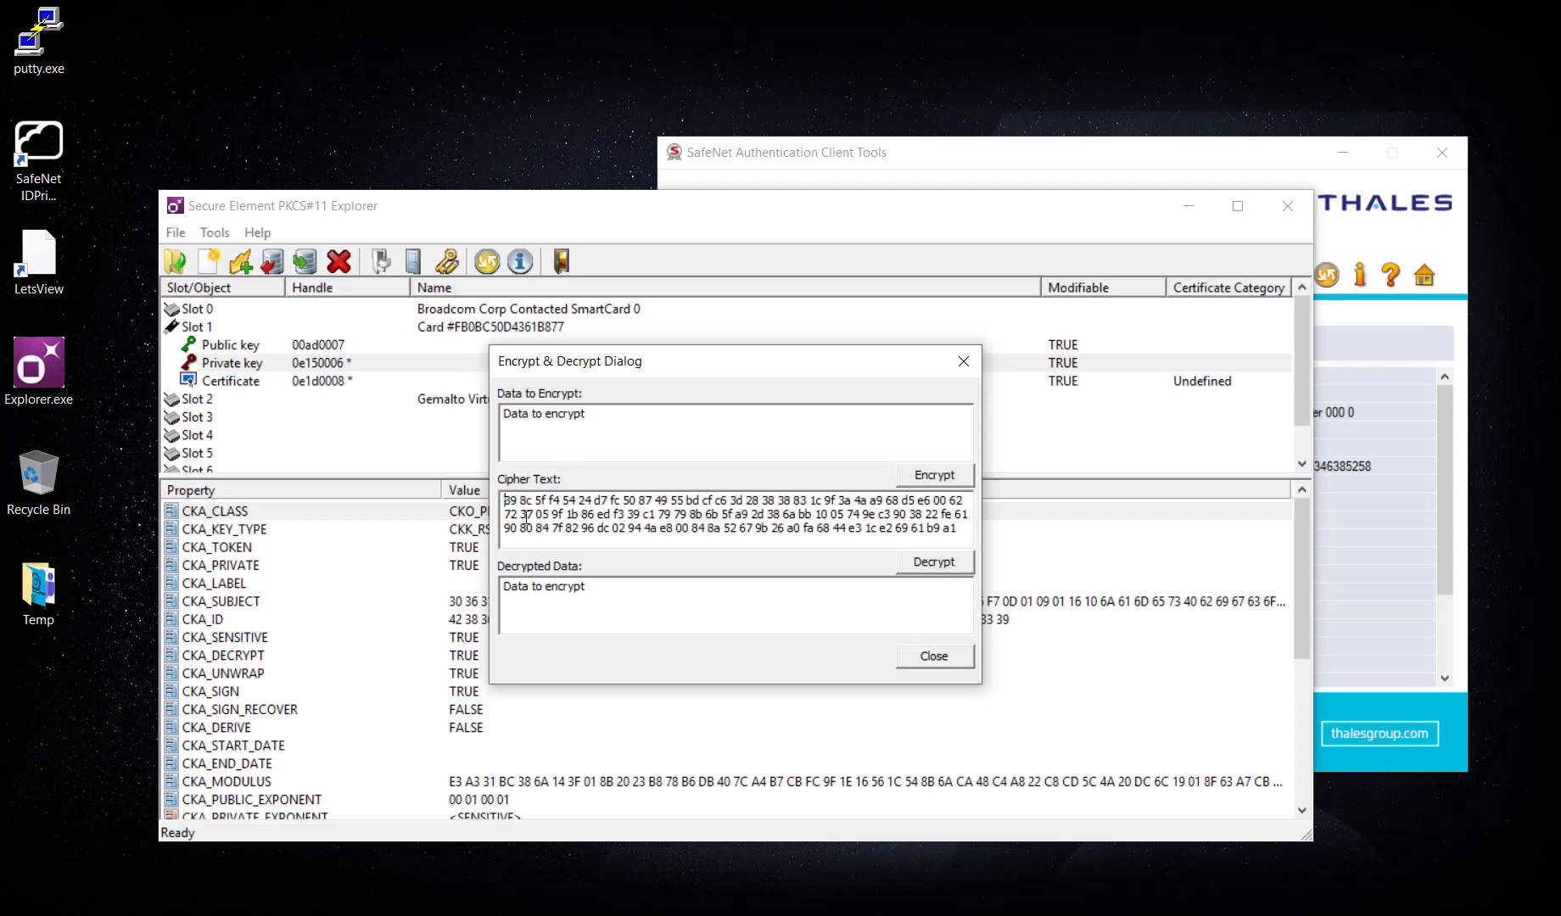
Change the first cipher byte from 39 to 29, see decryption fail, and close the test.
type("2")
key("Delete")
left_click(929, 569)
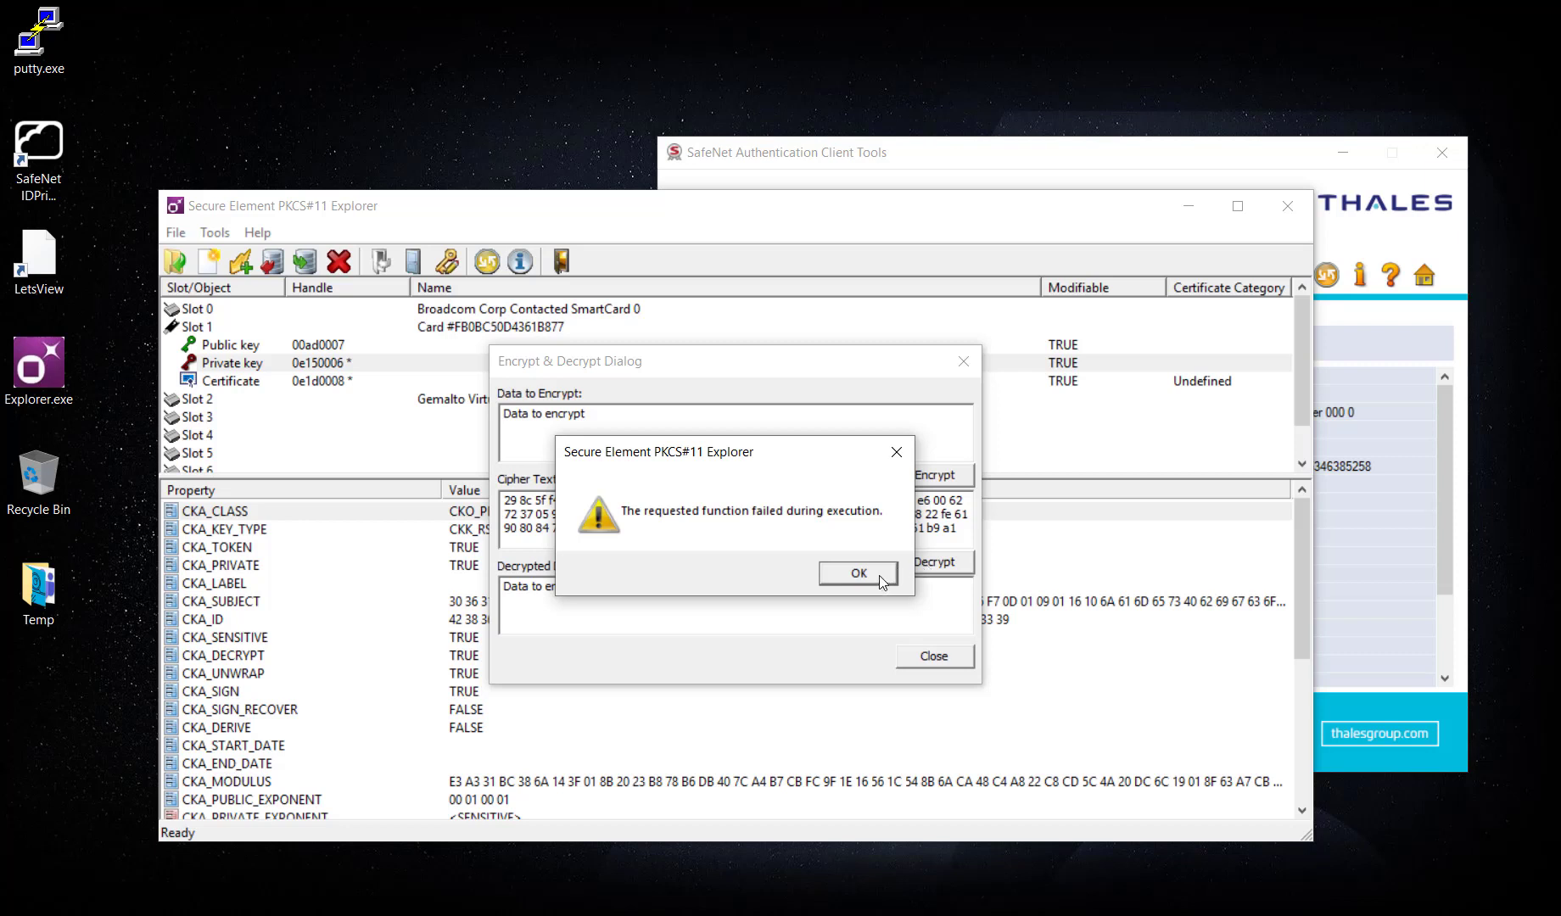
left_click(880, 575)
left_click(933, 657)
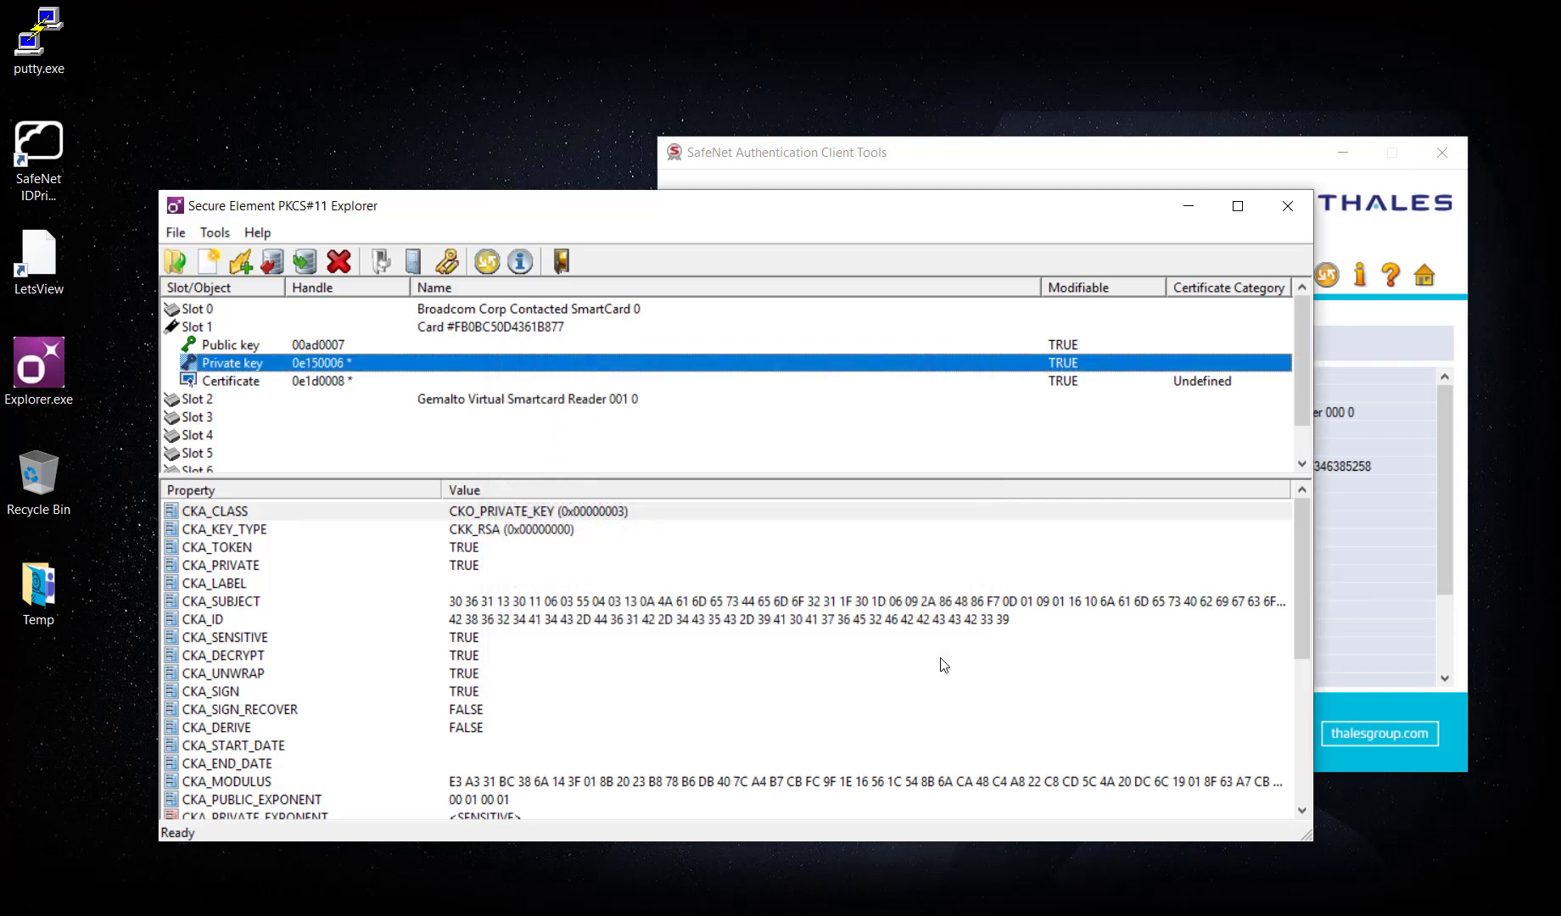
Refresh the client's token list and exit PKCS#11 Explorer via File > Exit.
left_click(1154, 155)
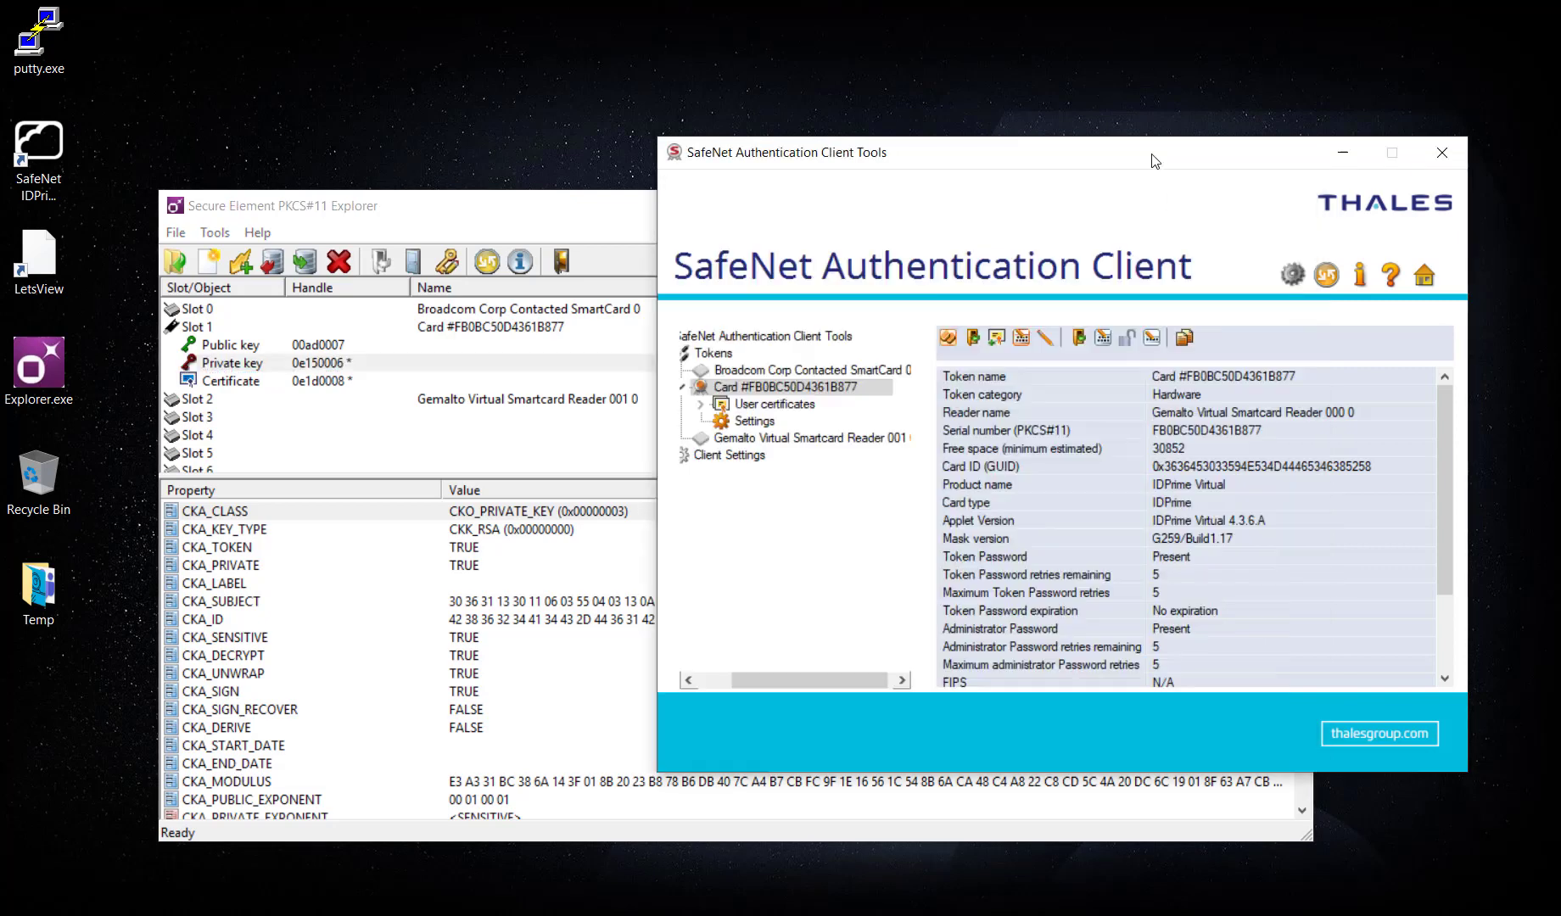
left_click(1331, 275)
left_click(185, 234)
left_click(184, 235)
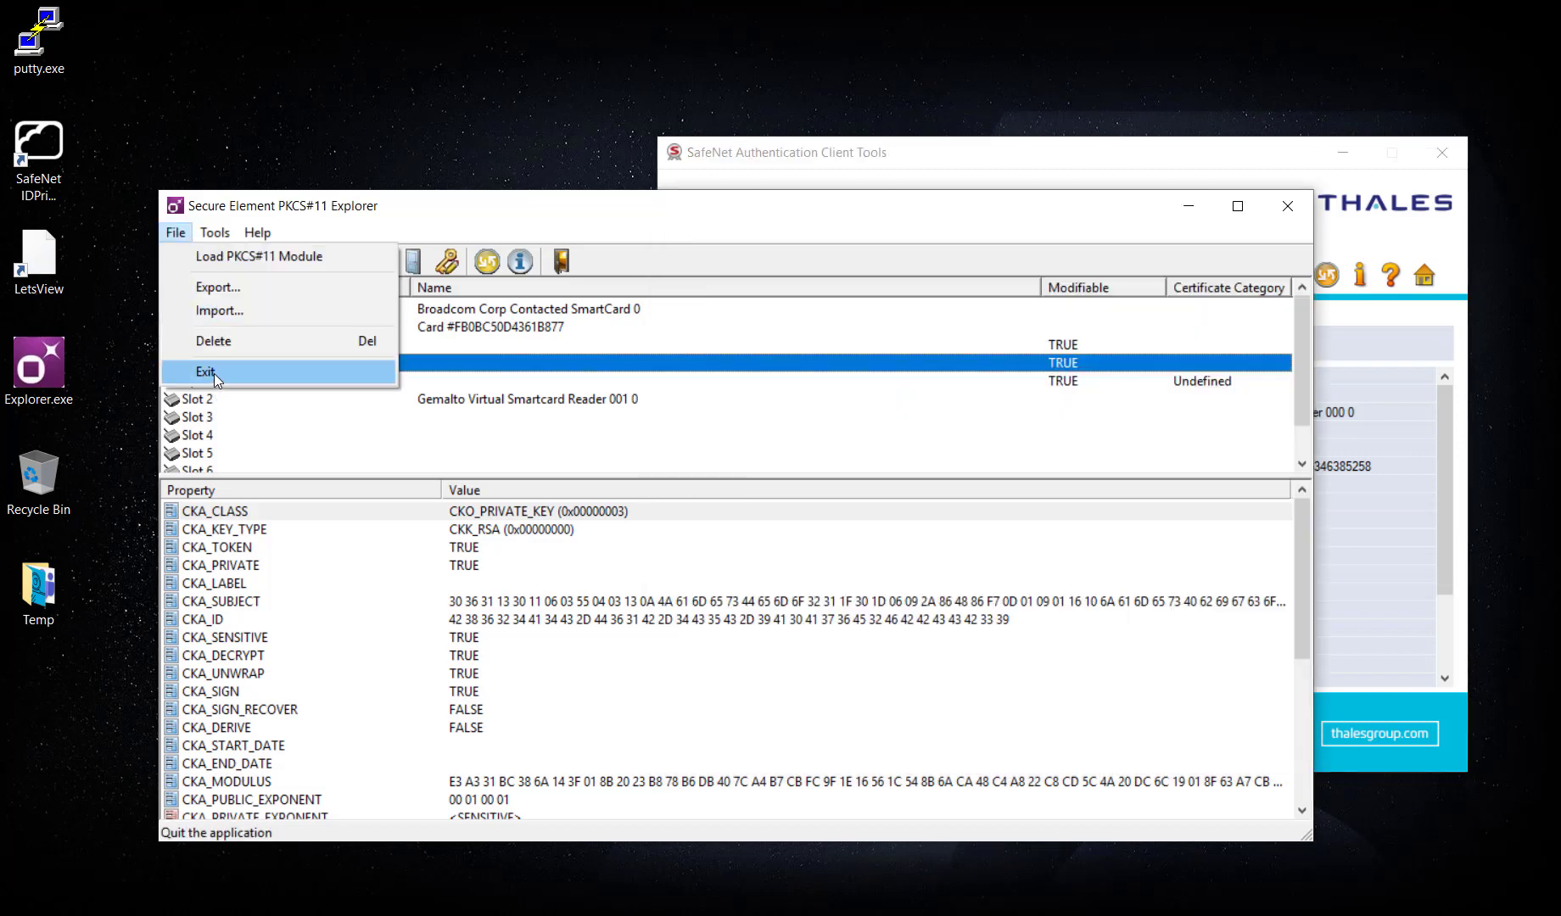
left_click(214, 373)
Move the client window left and reveal the virtual card agent's tray icon.
left_click_drag(910, 151, 588, 152)
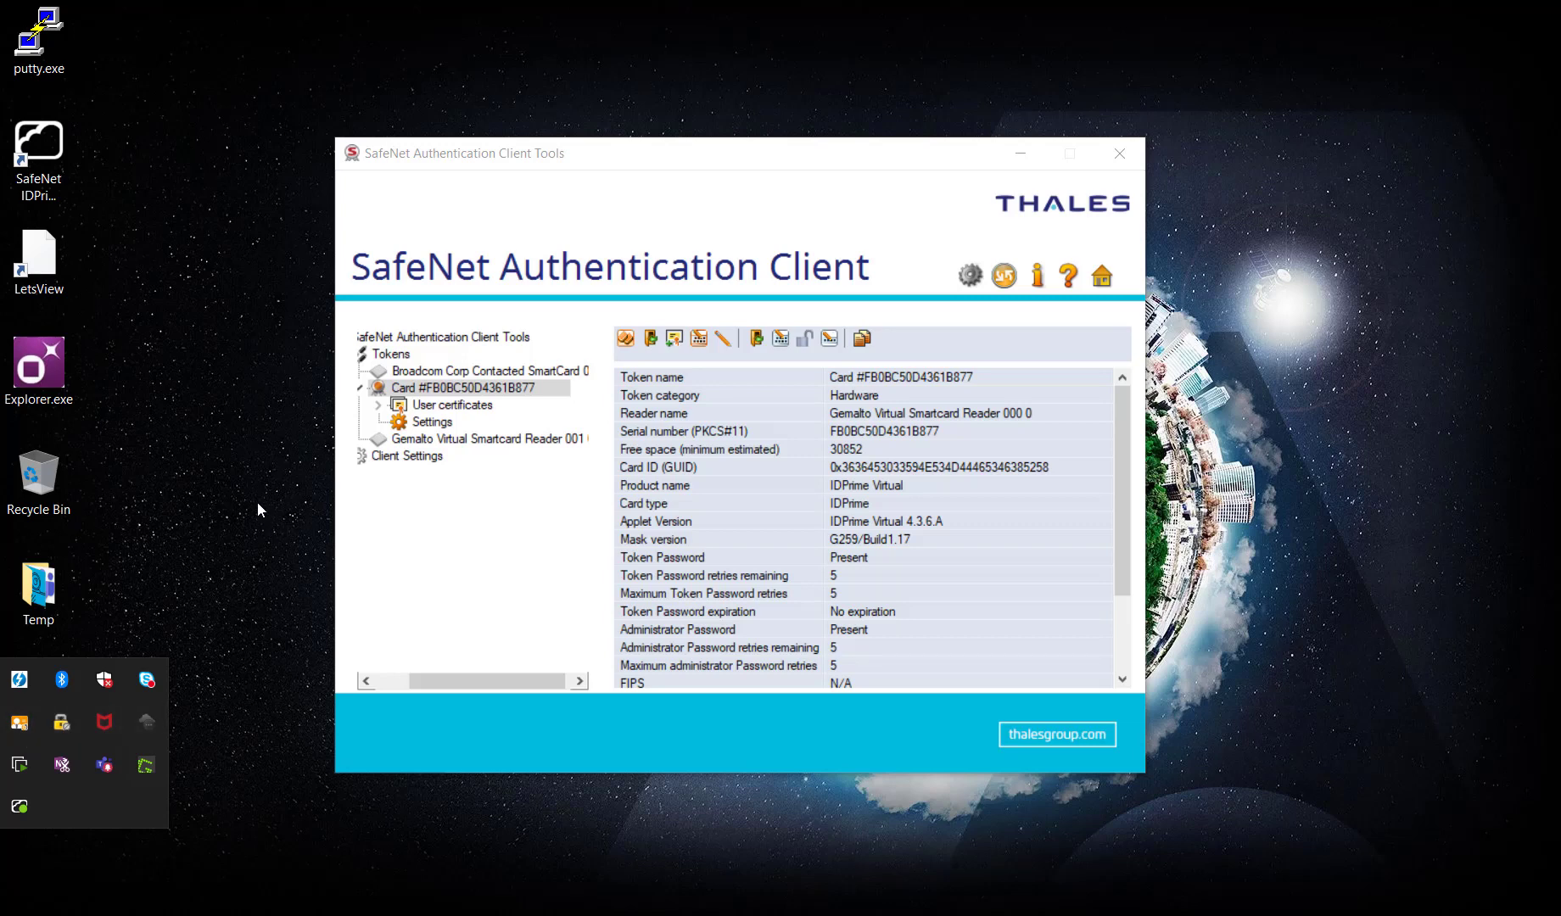
left_click(221, 540)
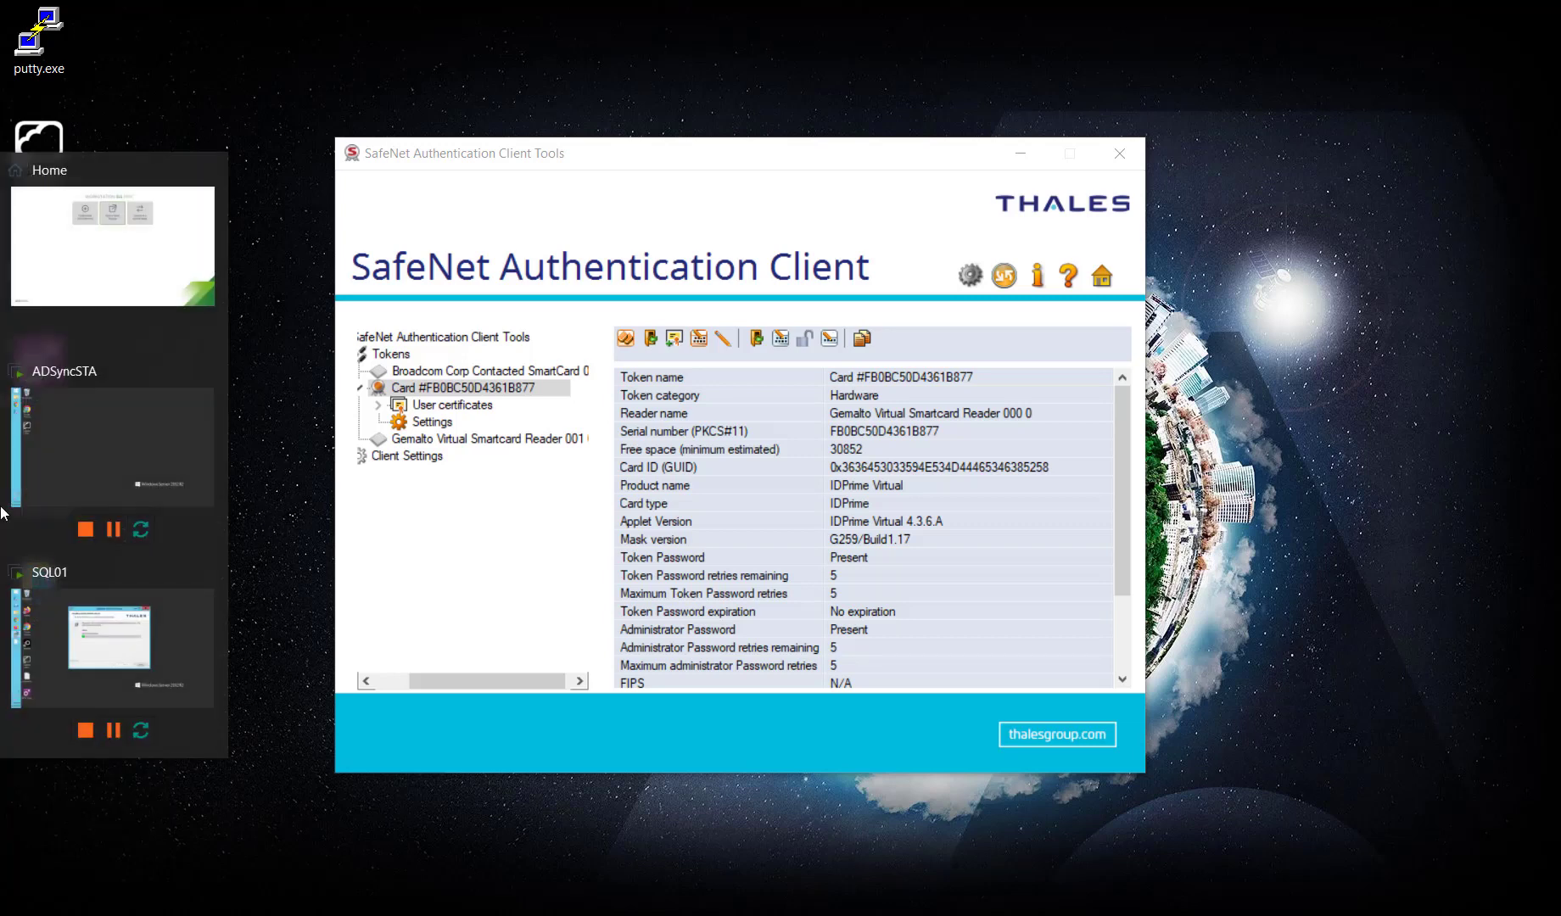
left_click(2, 763)
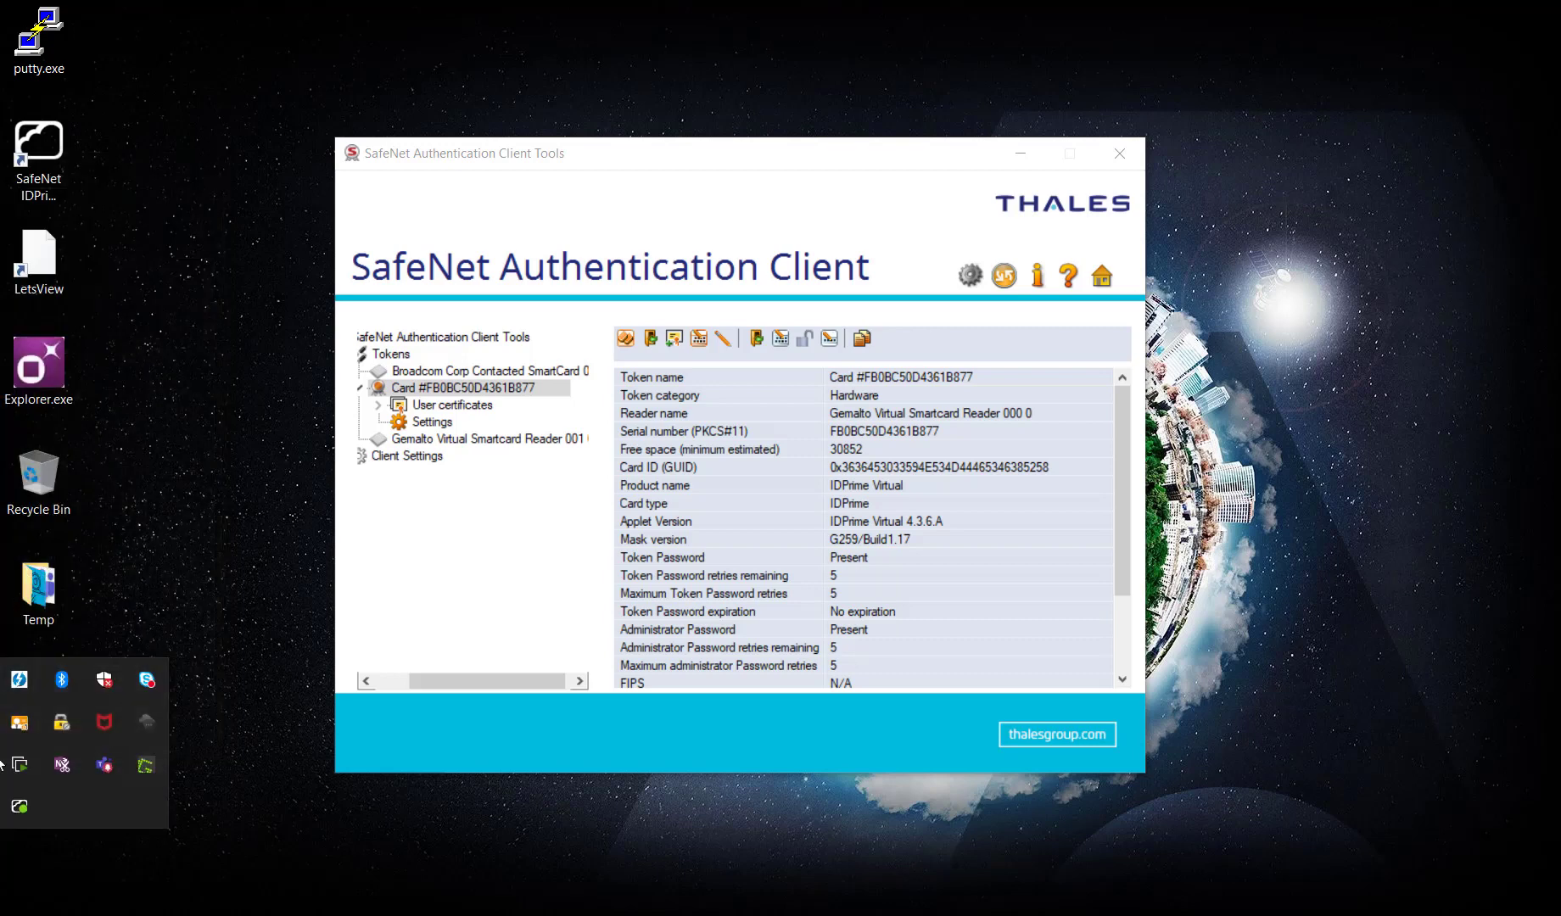
Disconnect the virtual card from the tray agent, close the client, and switch to ADSyncSTA.
right_click(23, 799)
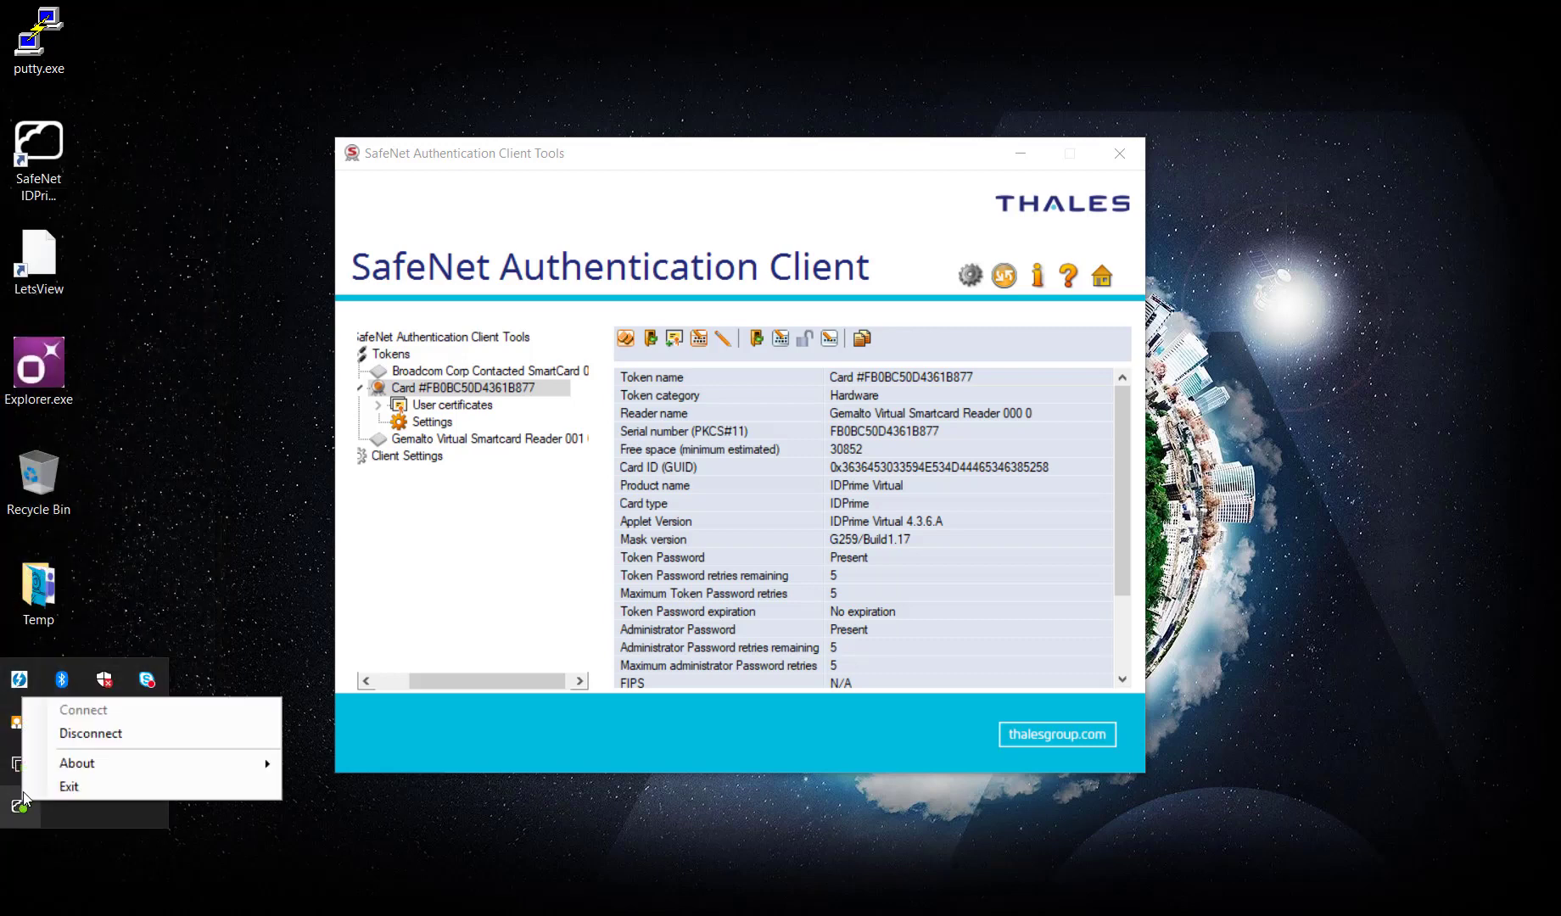
left_click(81, 734)
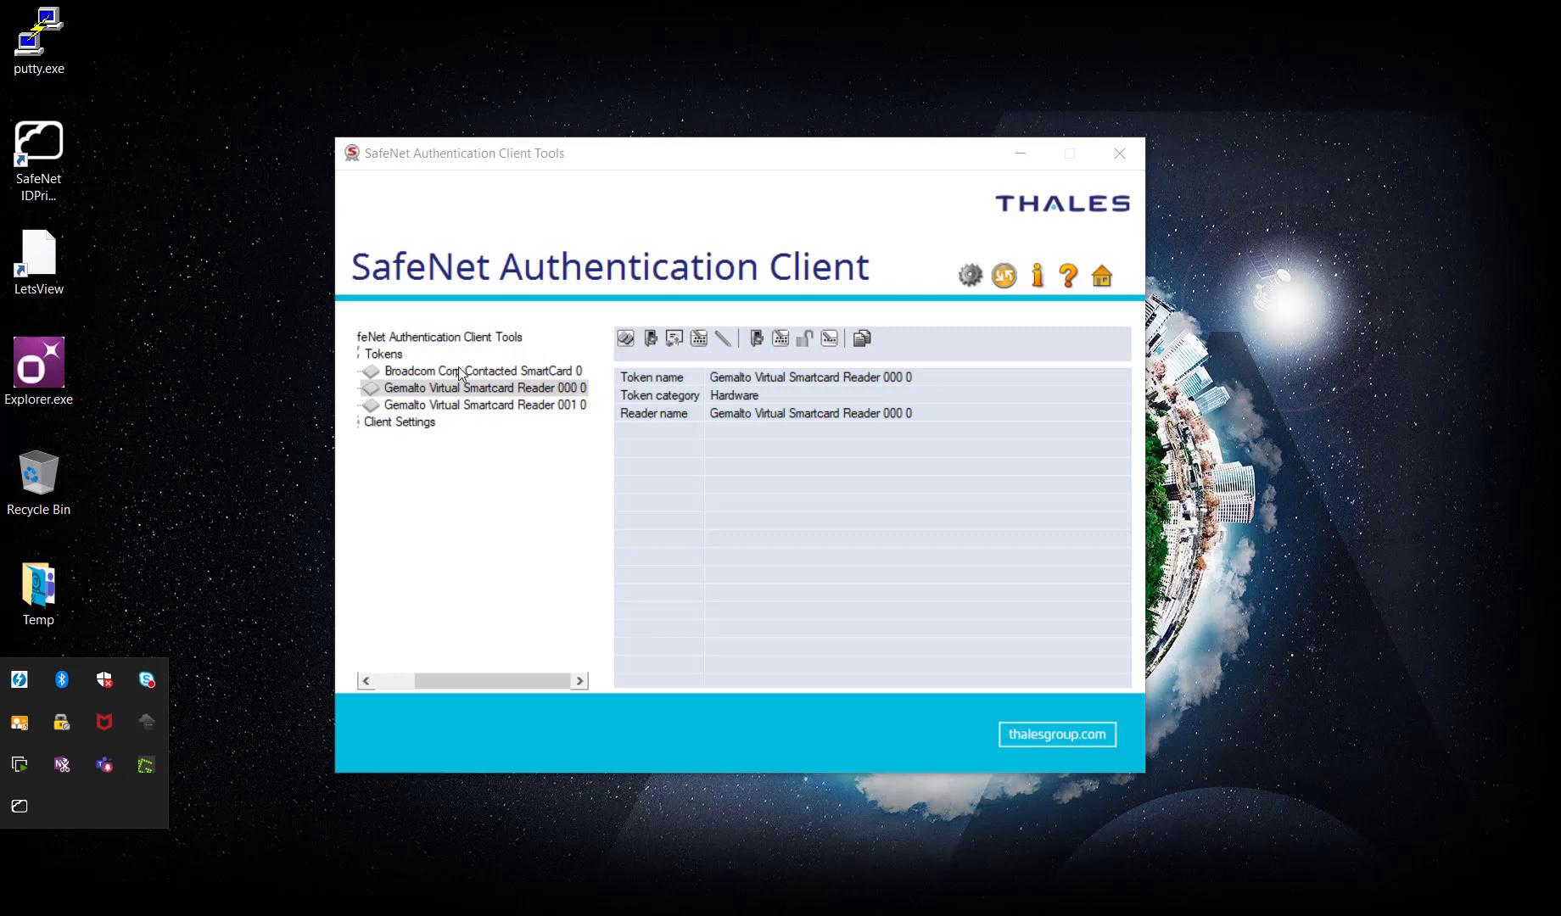
left_click(1008, 287)
left_click(1007, 280)
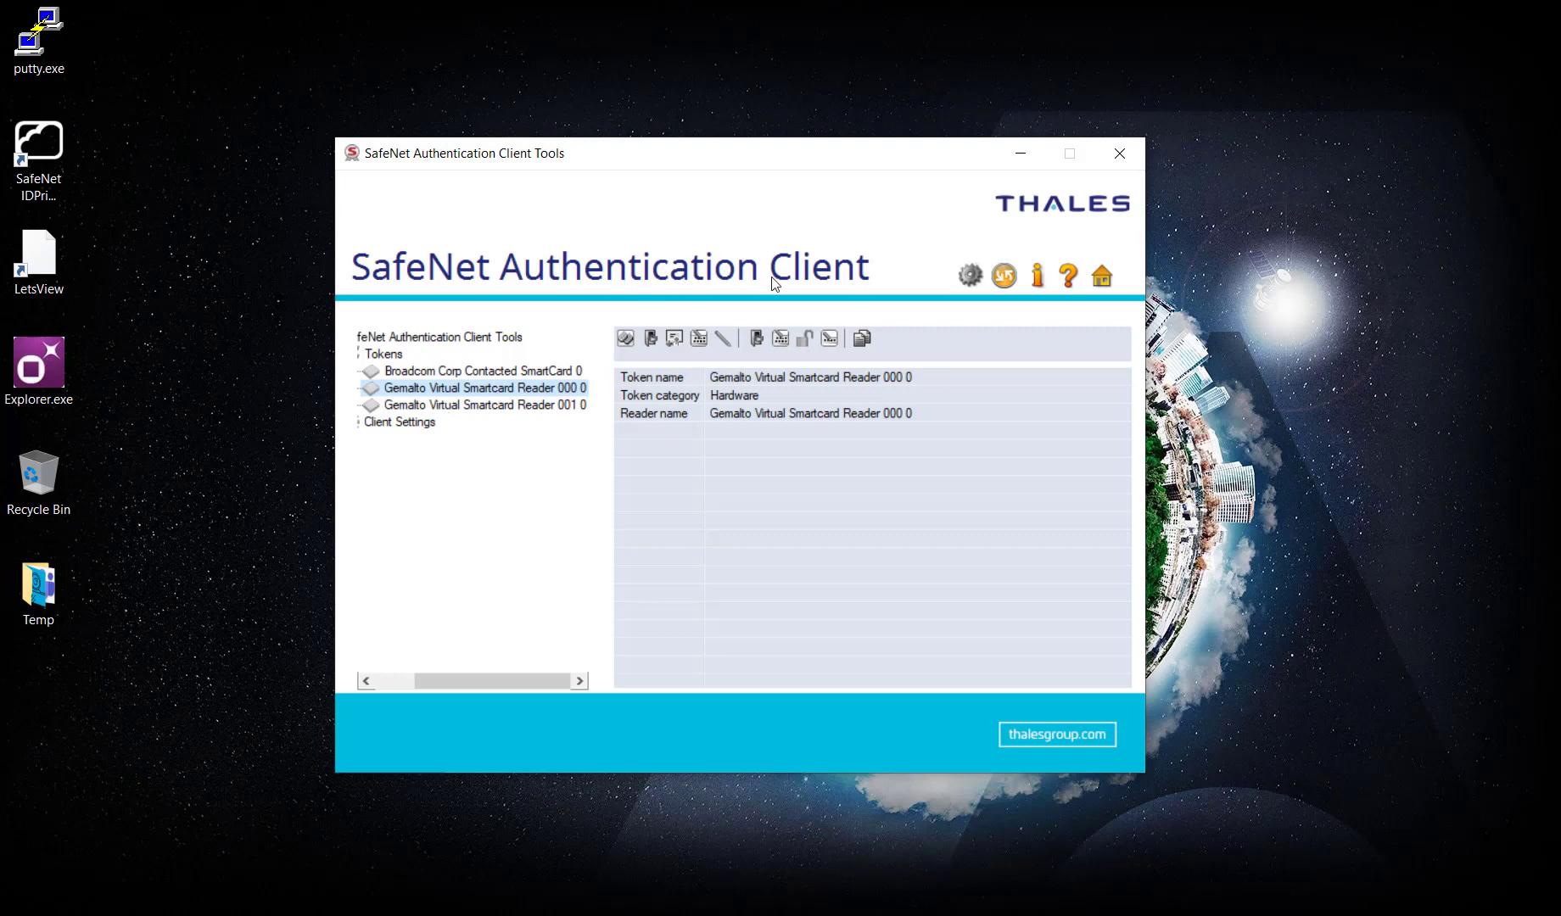
left_click(1120, 157)
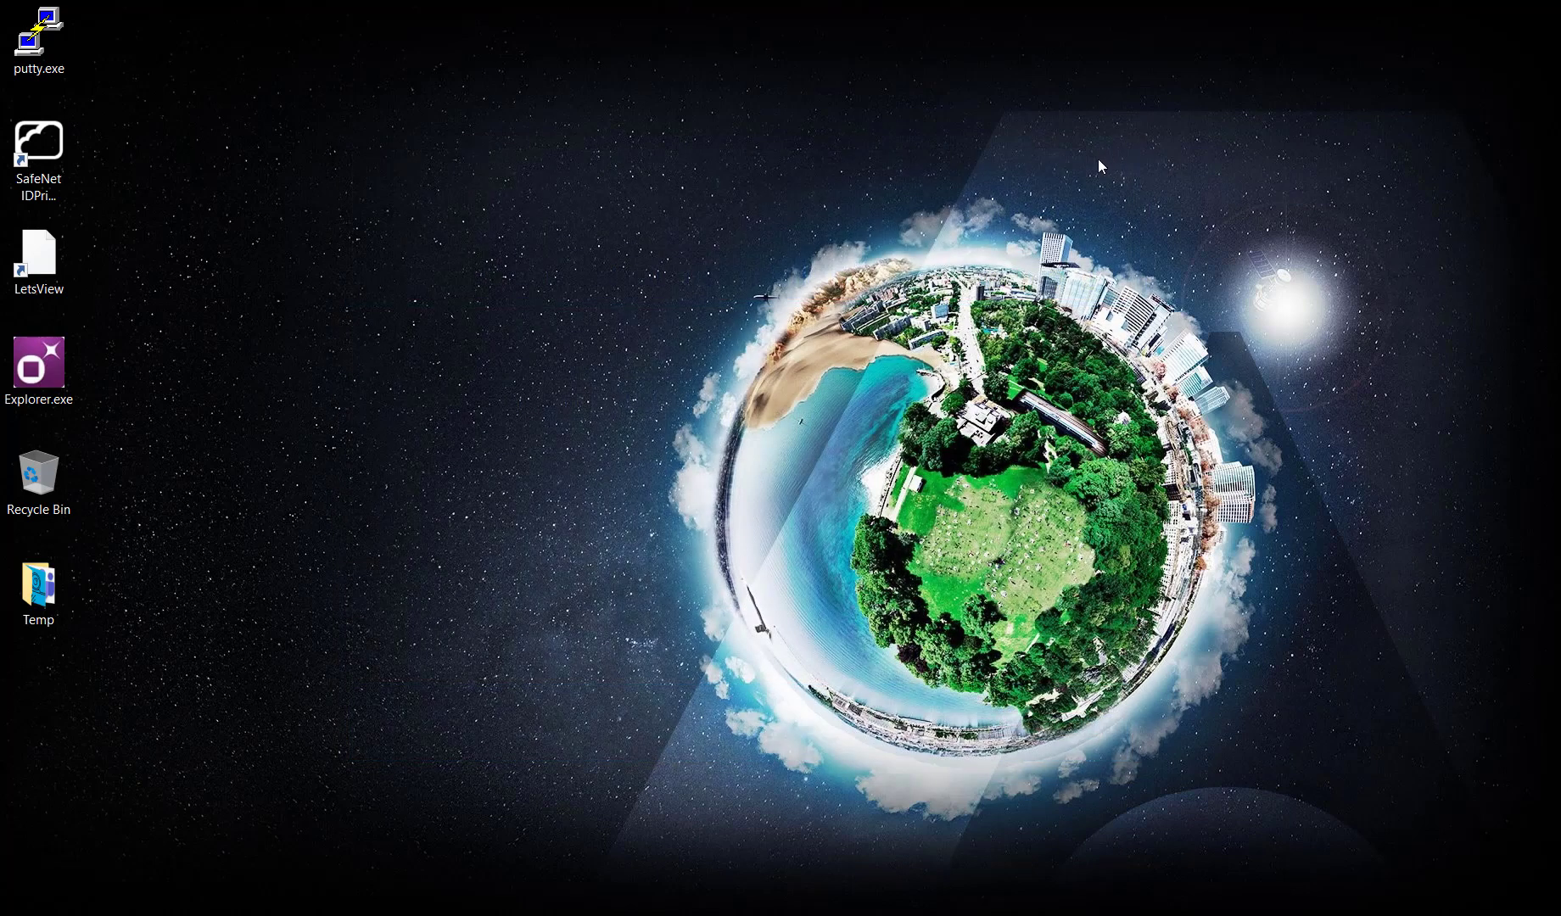
mouse_move(2, 441)
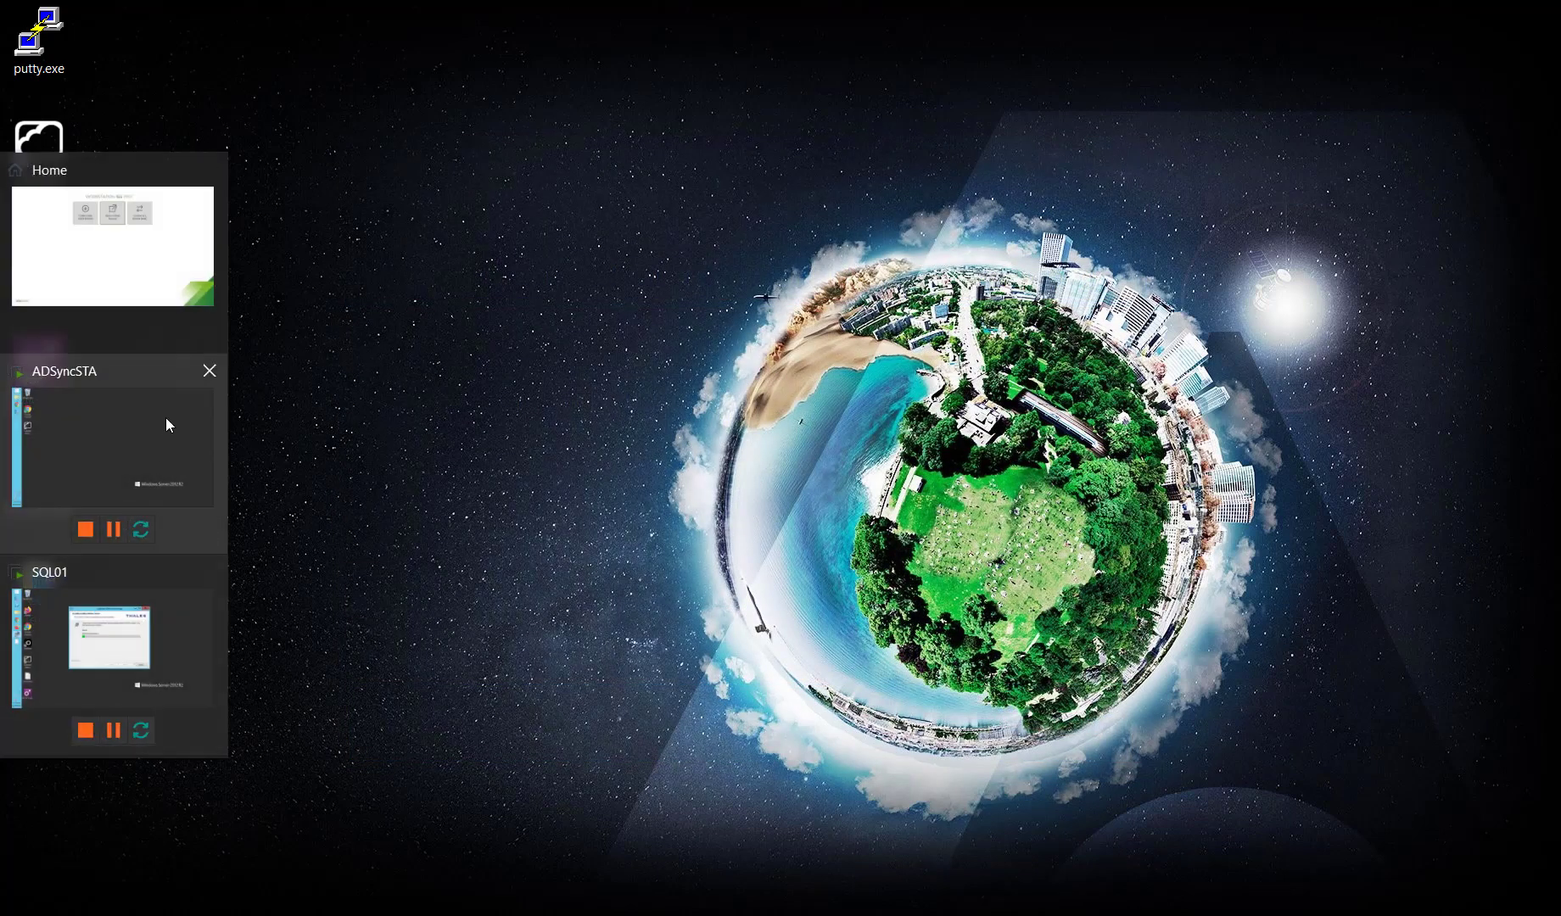
left_click(110, 429)
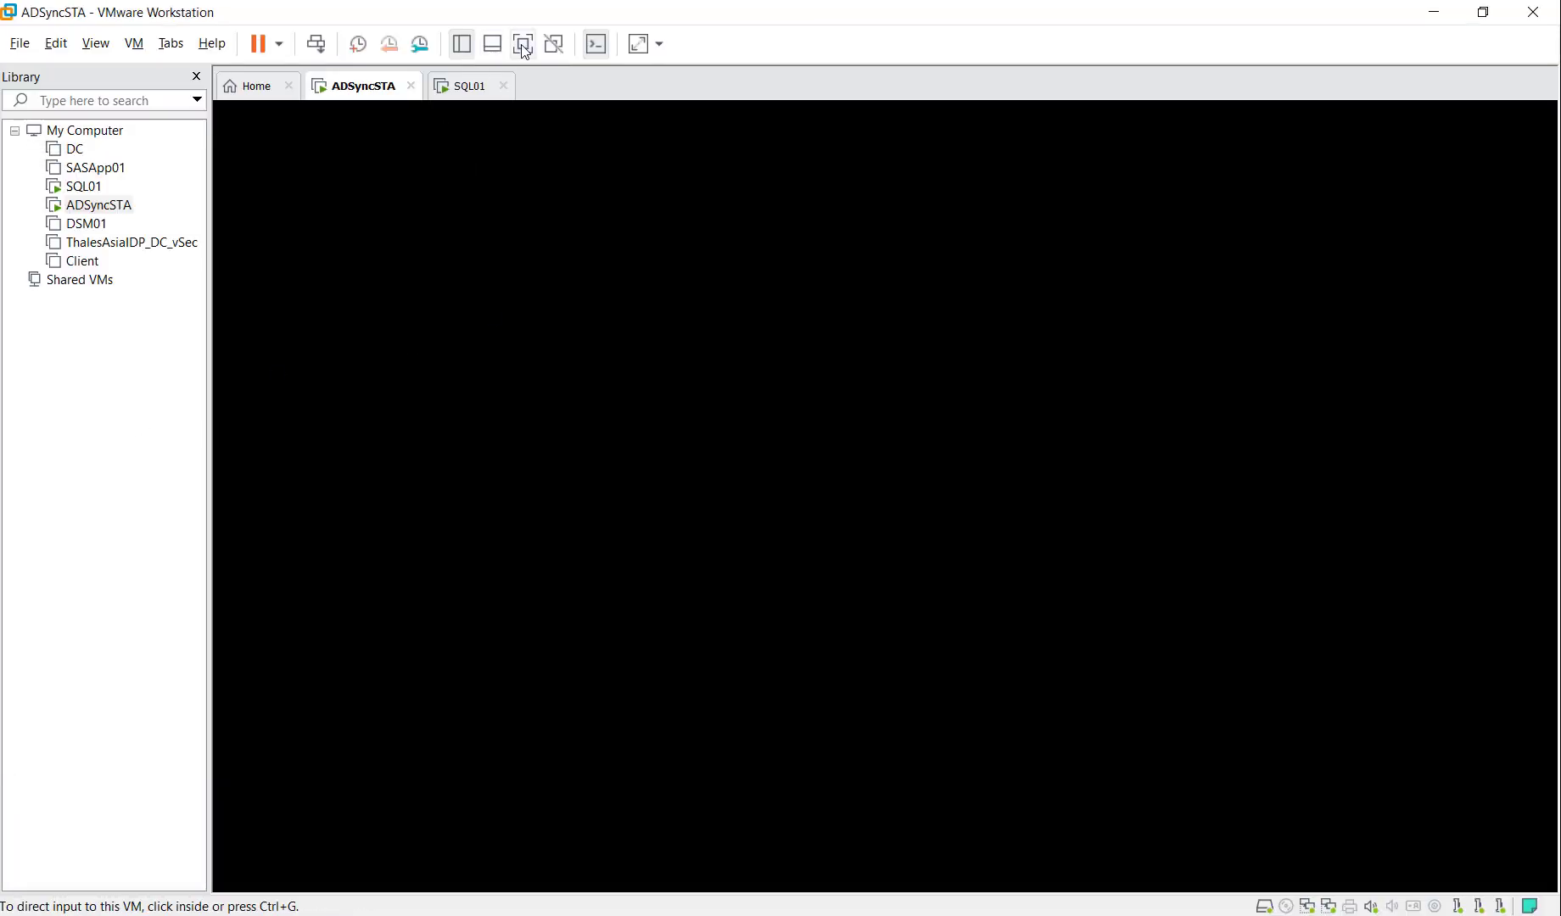
Show the ADSyncSTA machine full-screen and launch SafeNet Authentication Client from the tray.
left_click(522, 43)
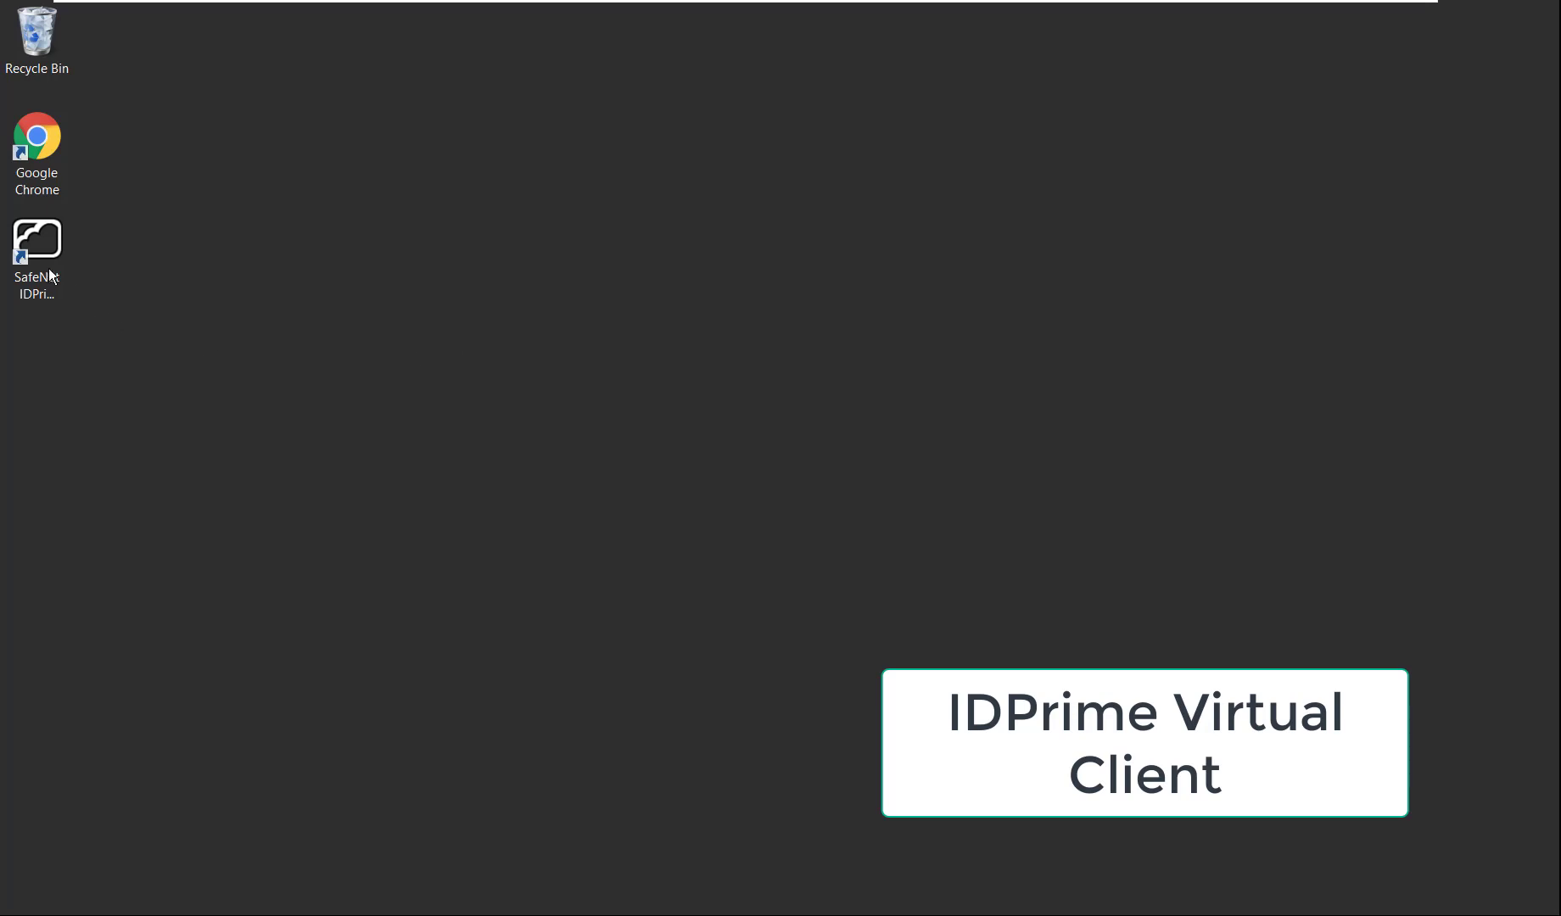
left_click(44, 265)
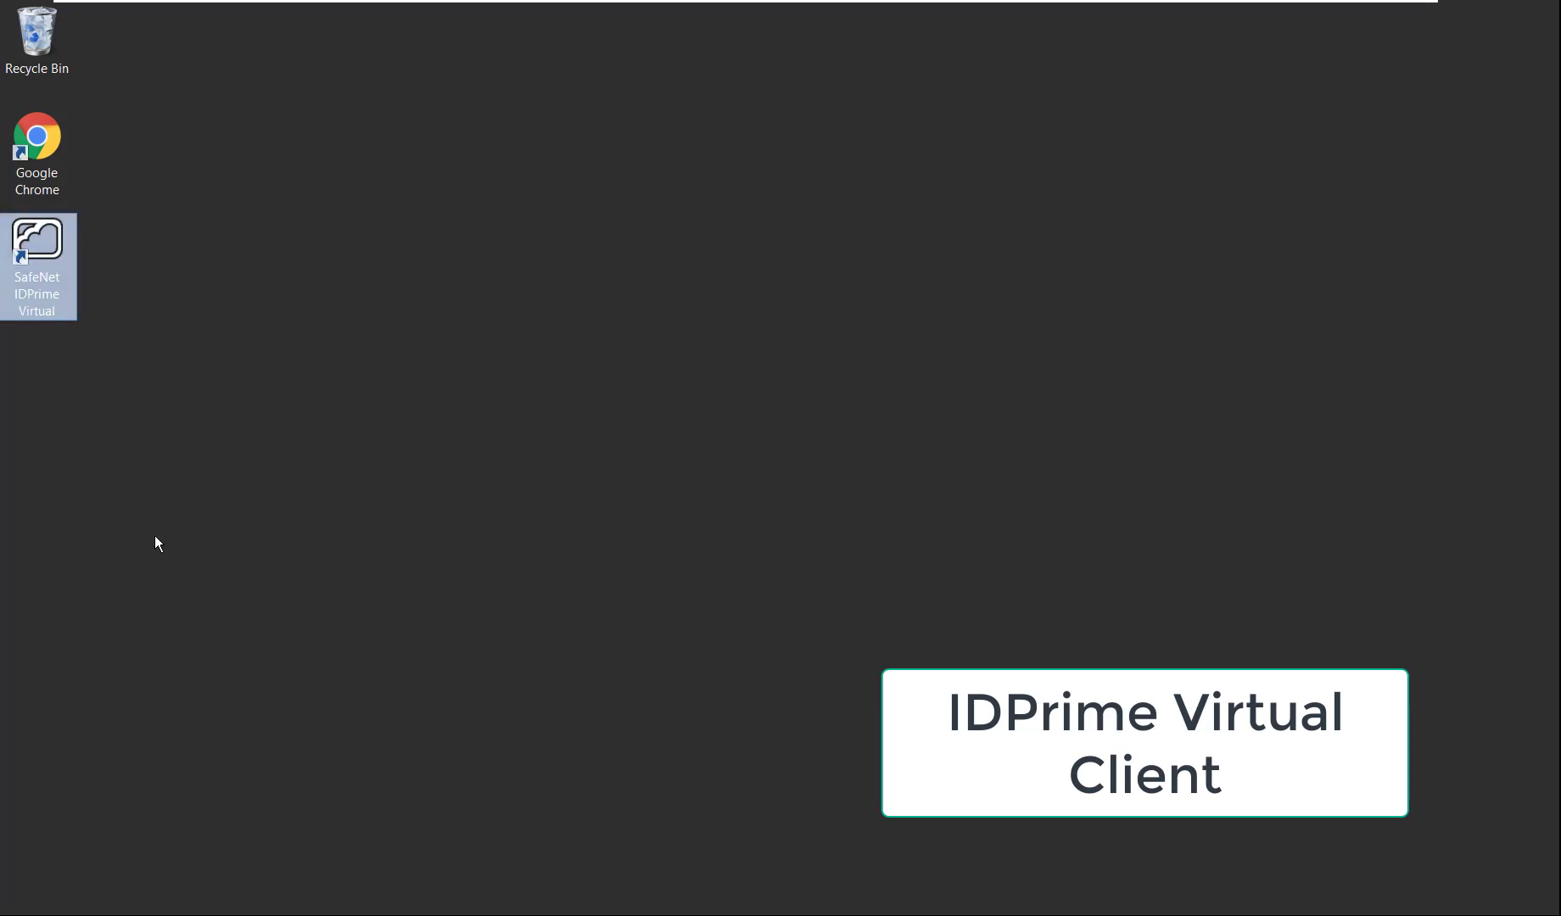
left_click(61, 912)
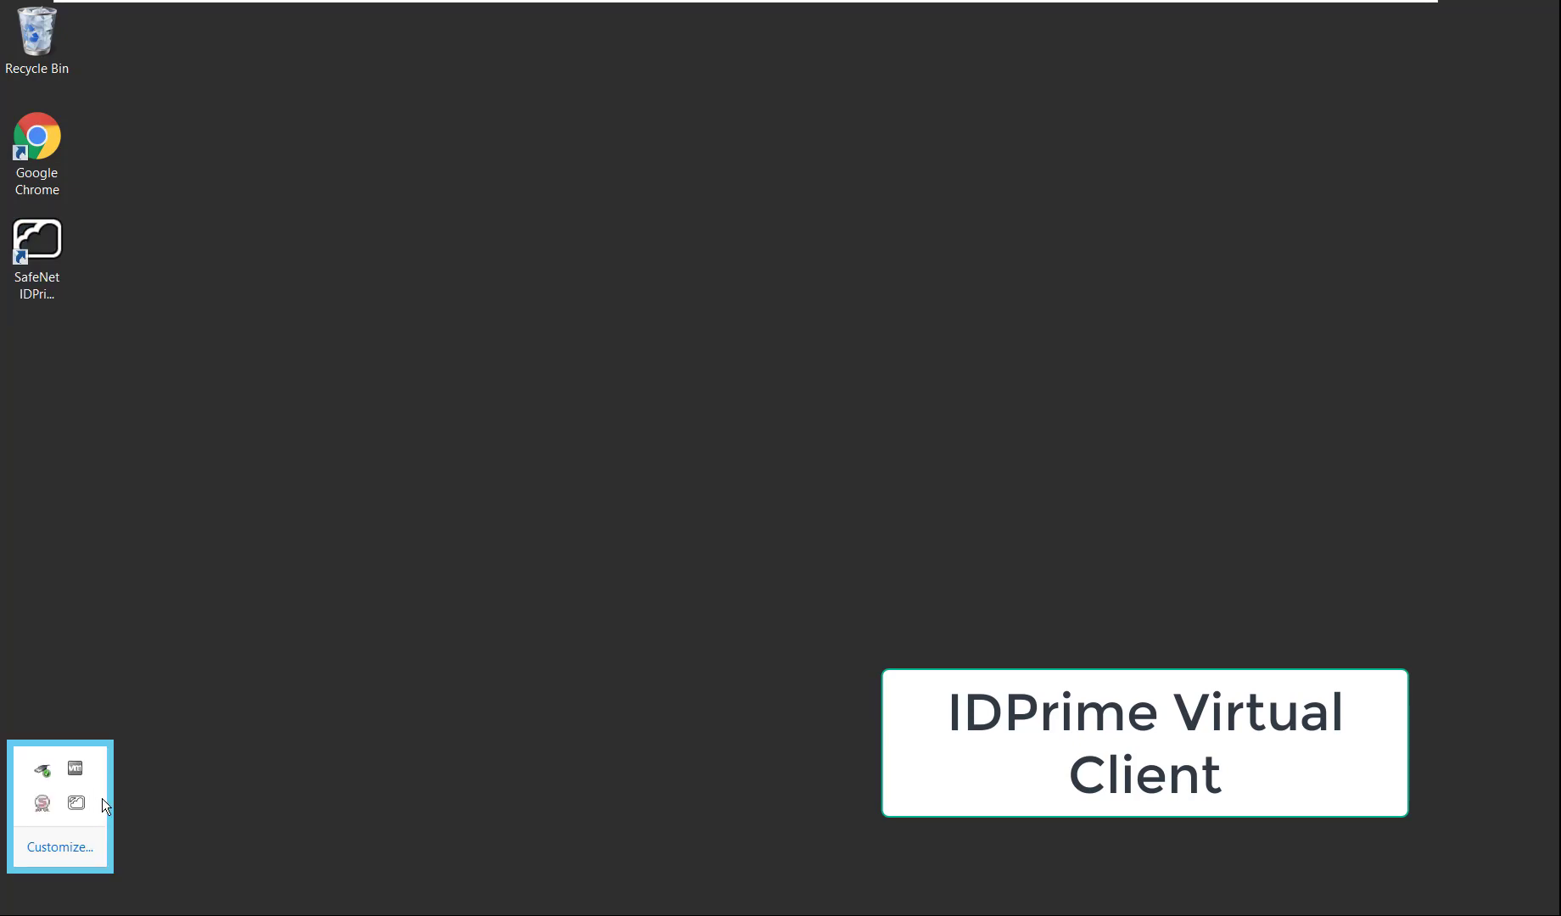
double_click(49, 804)
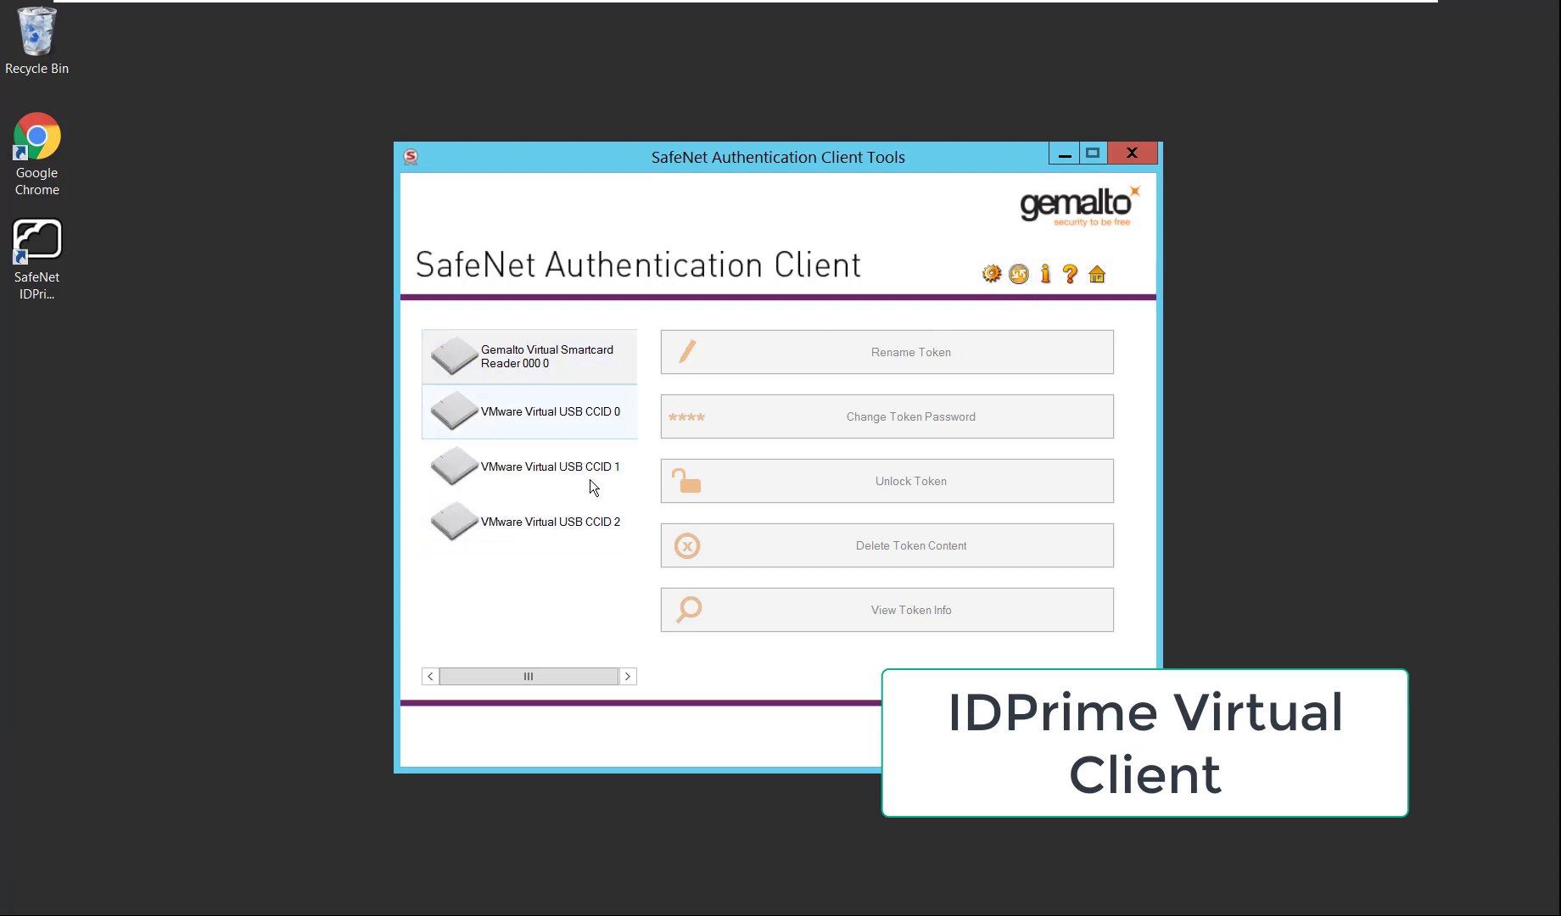
Connect the IDPrime virtual card to this machine from its tray agent.
left_click(59, 900)
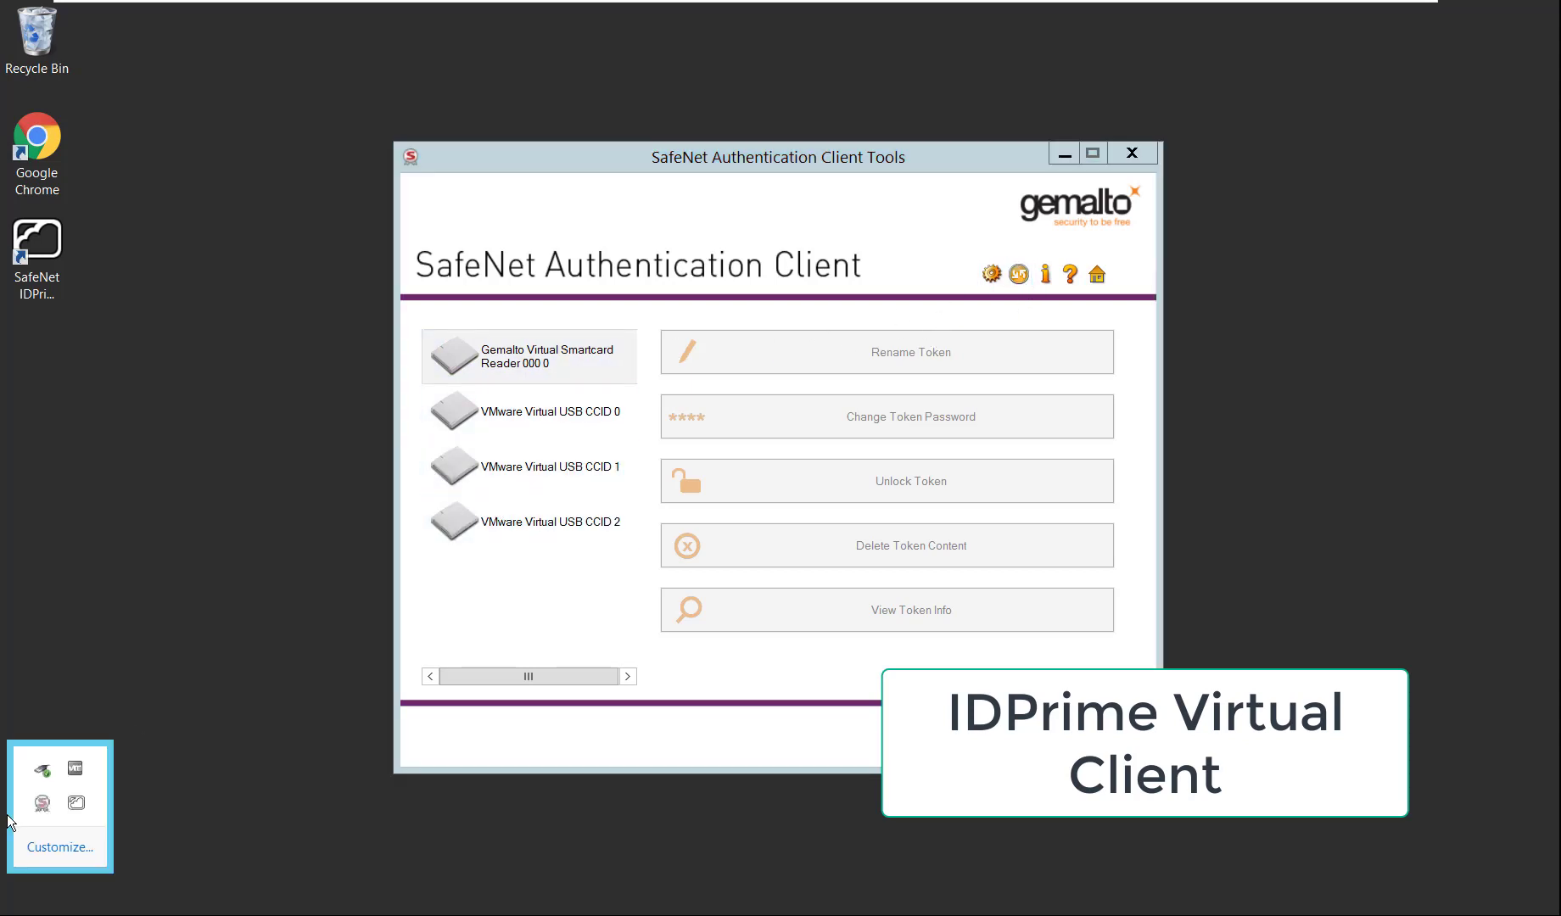
right_click(85, 804)
left_click(155, 722)
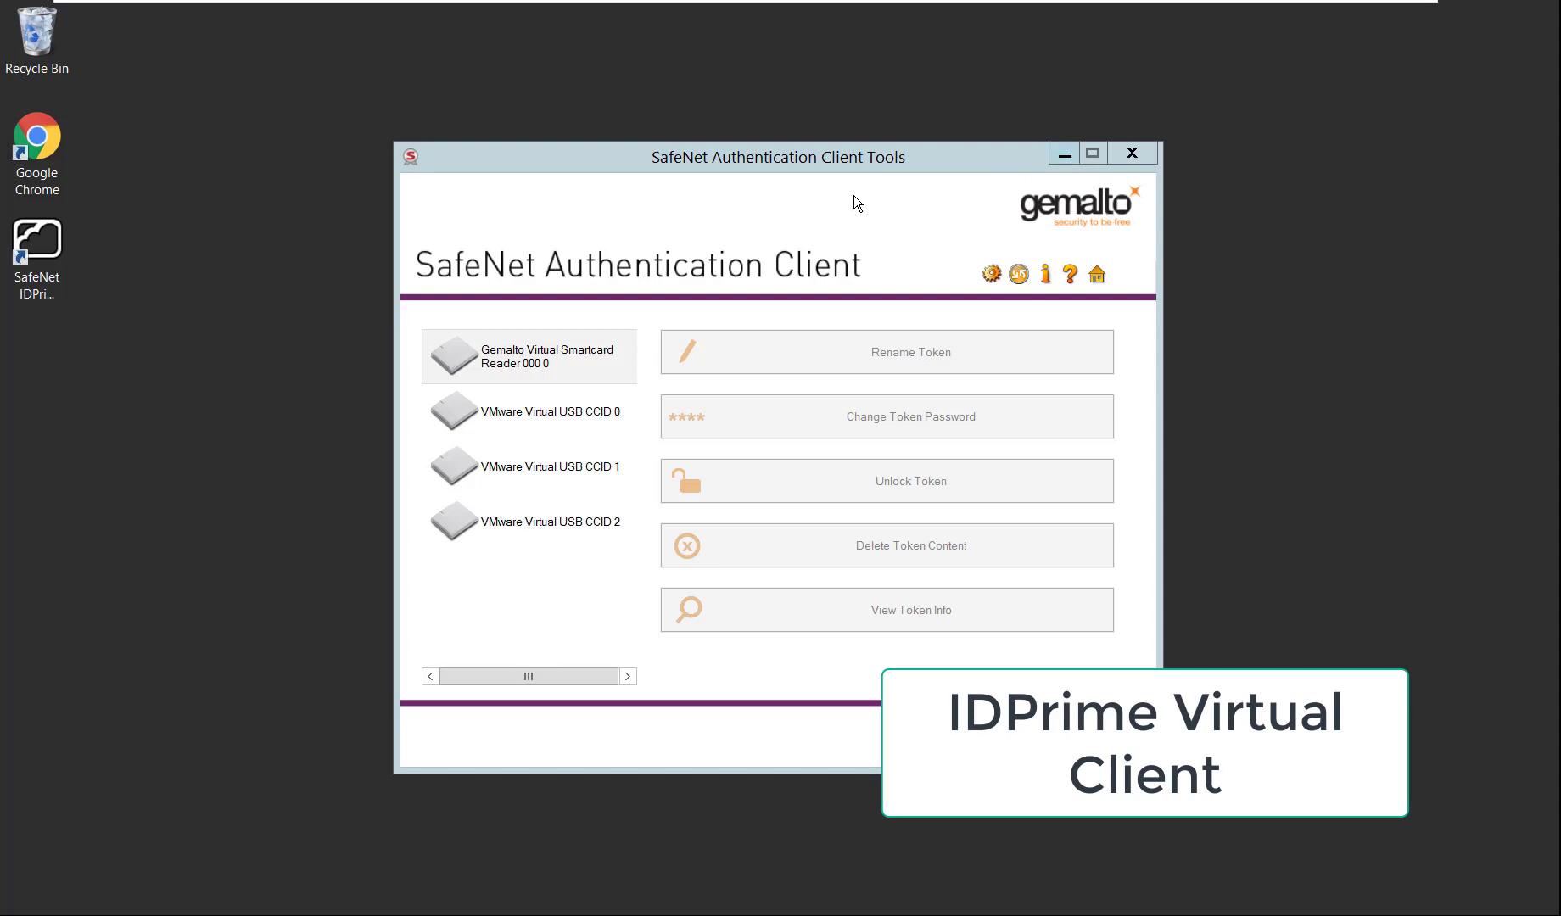
left_click_drag(832, 163, 1047, 168)
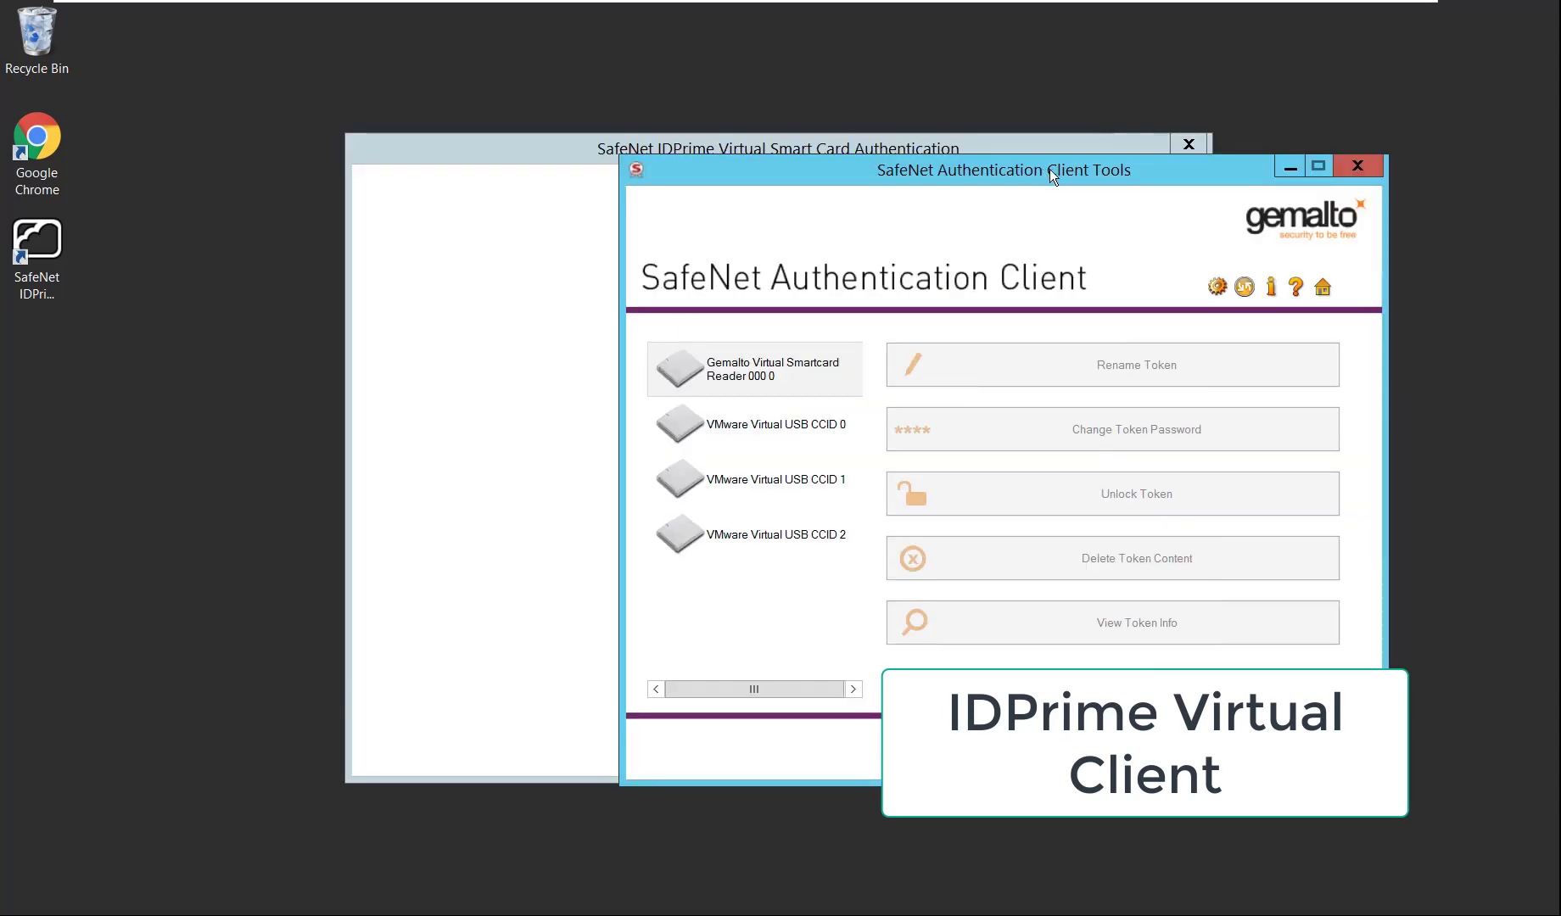
Enter the username in the IDPrime Virtual login window and submit it.
left_click(650, 146)
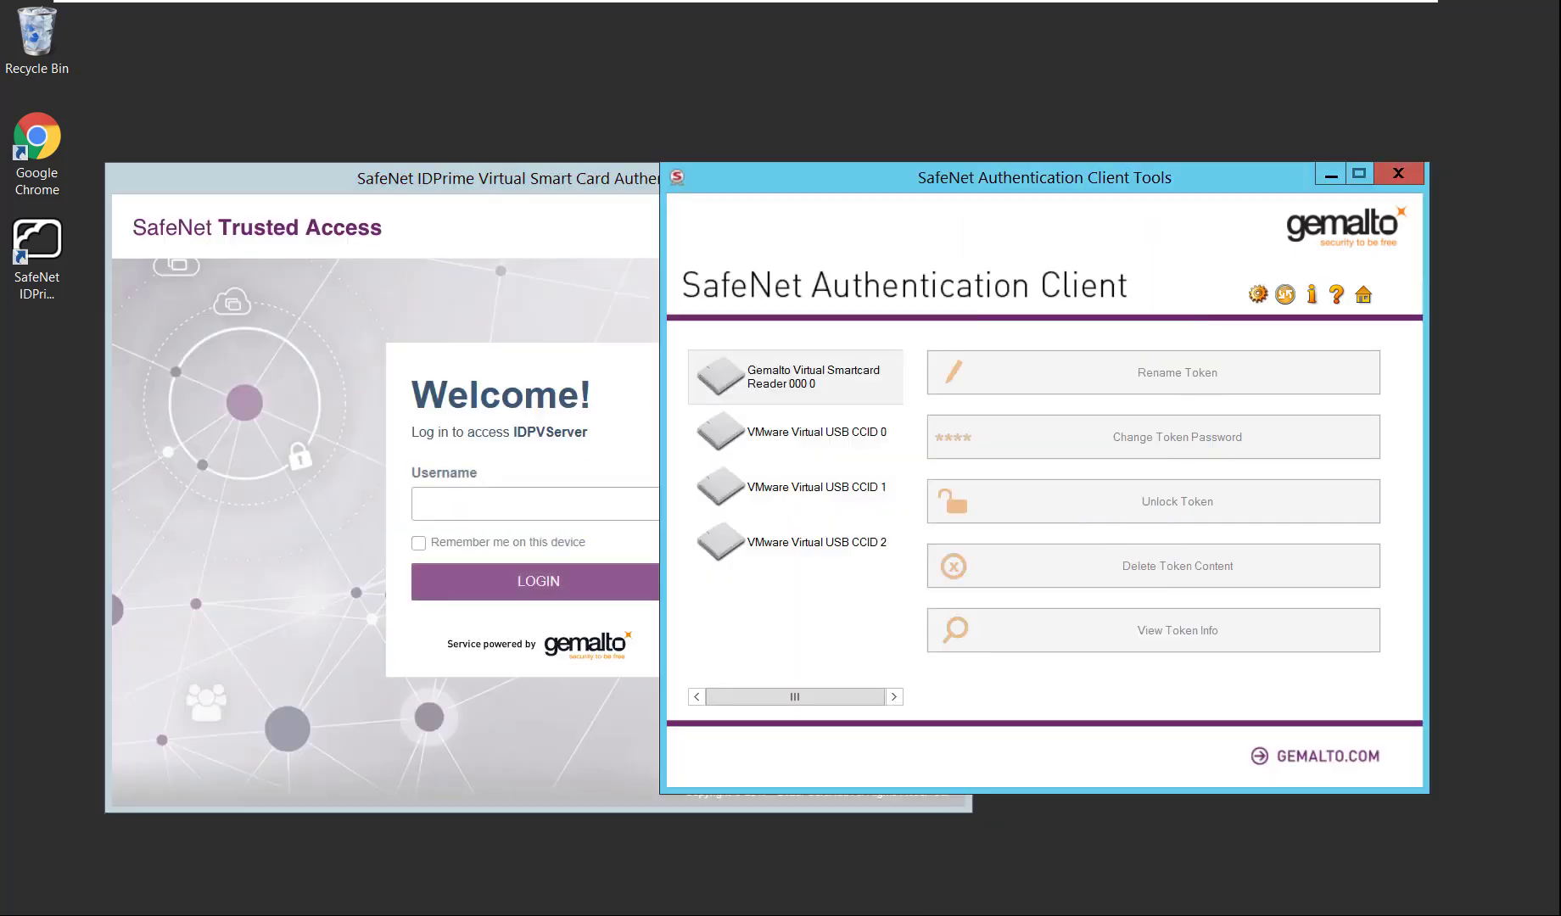
left_click_drag(1129, 166, 1241, 201)
left_click_drag(639, 183, 534, 202)
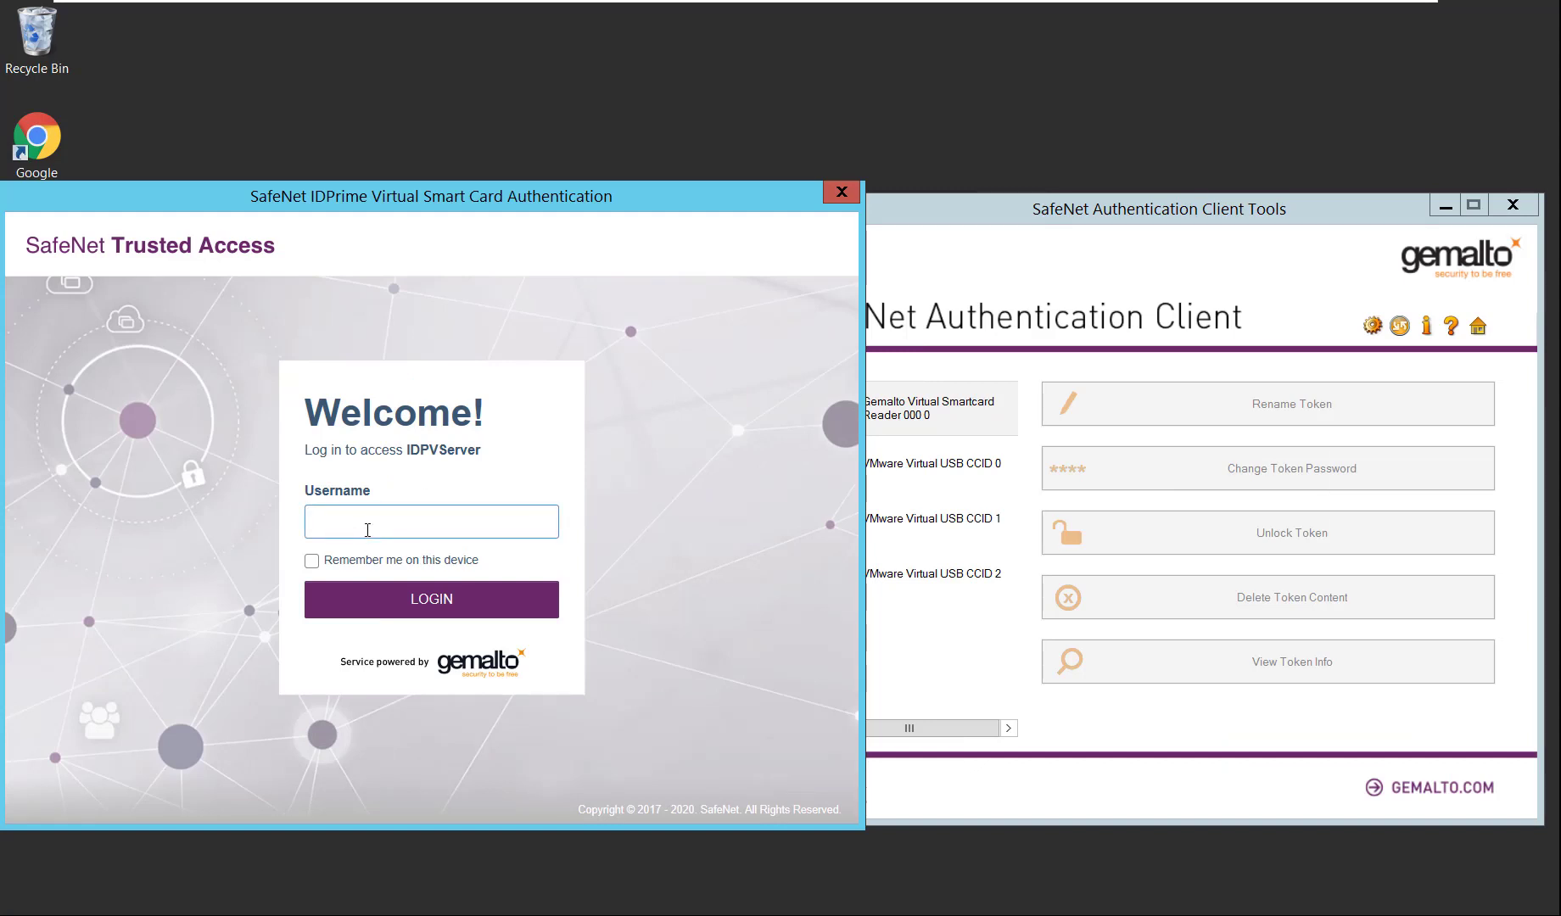
type("james")
left_click(386, 603)
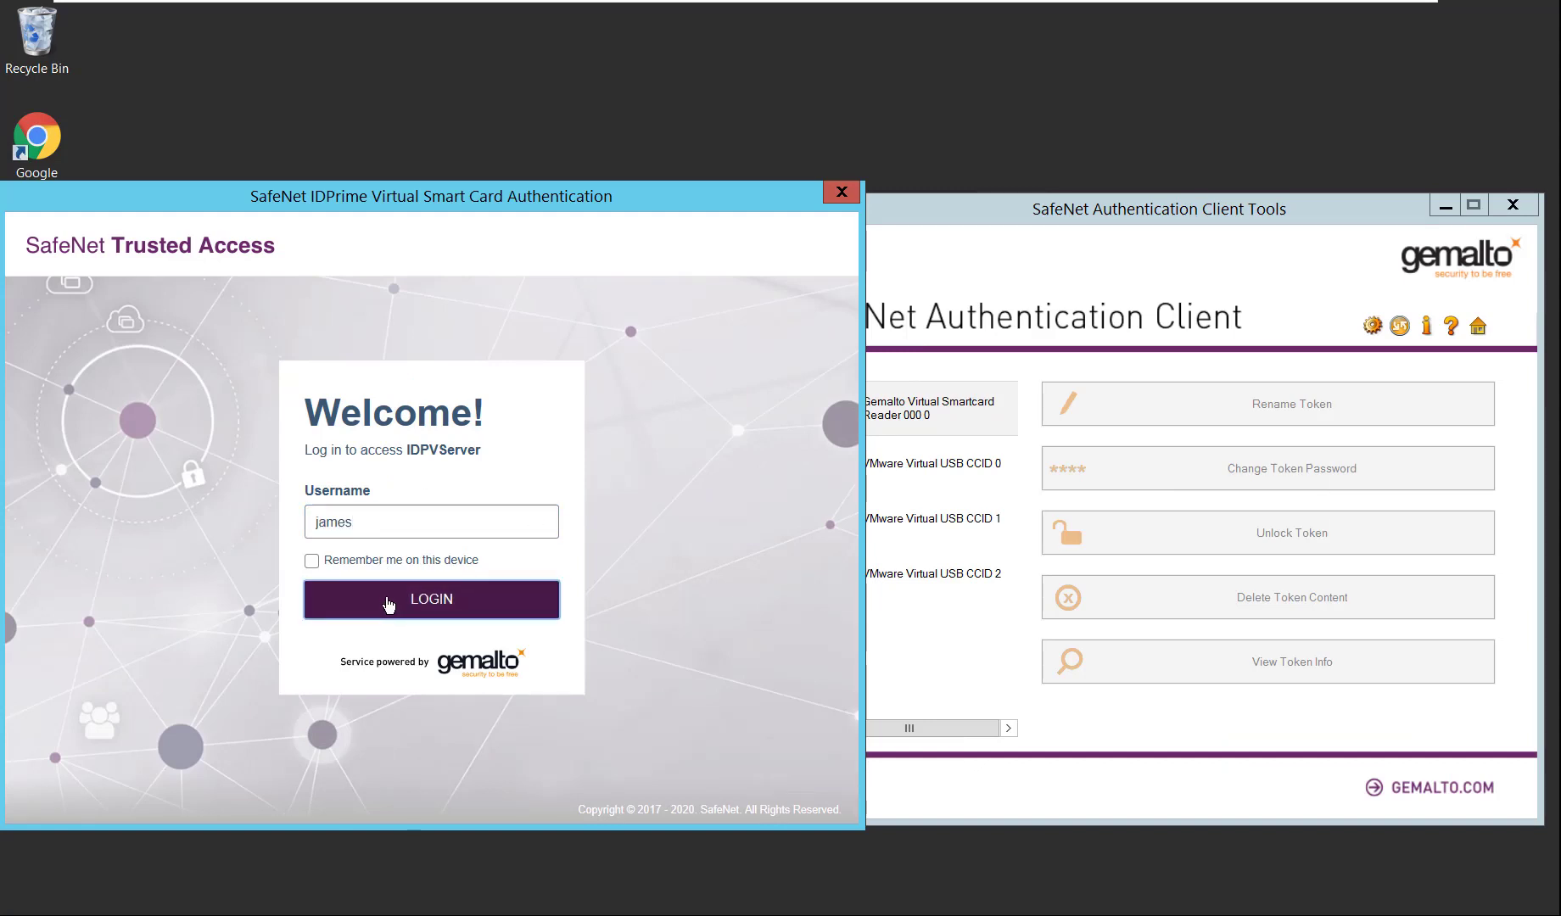
Request the pattern grid and log in with the pattern-based passcode.
left_click_drag(621, 201, 635, 172)
left_click_drag(959, 218, 1015, 191)
left_click(422, 540)
type("1")
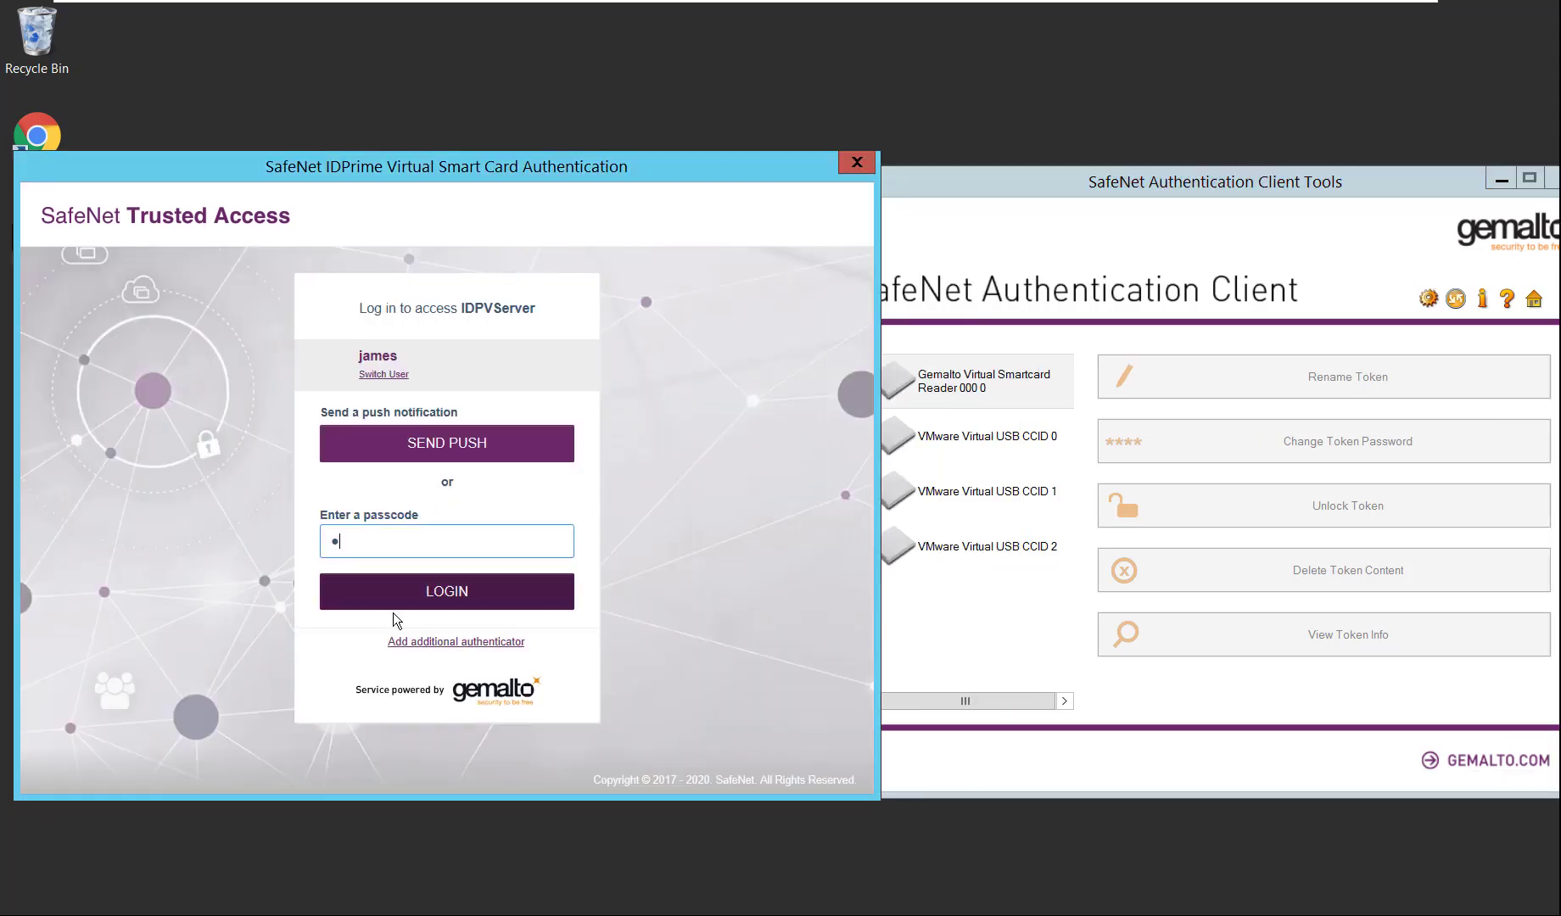
left_click(390, 600)
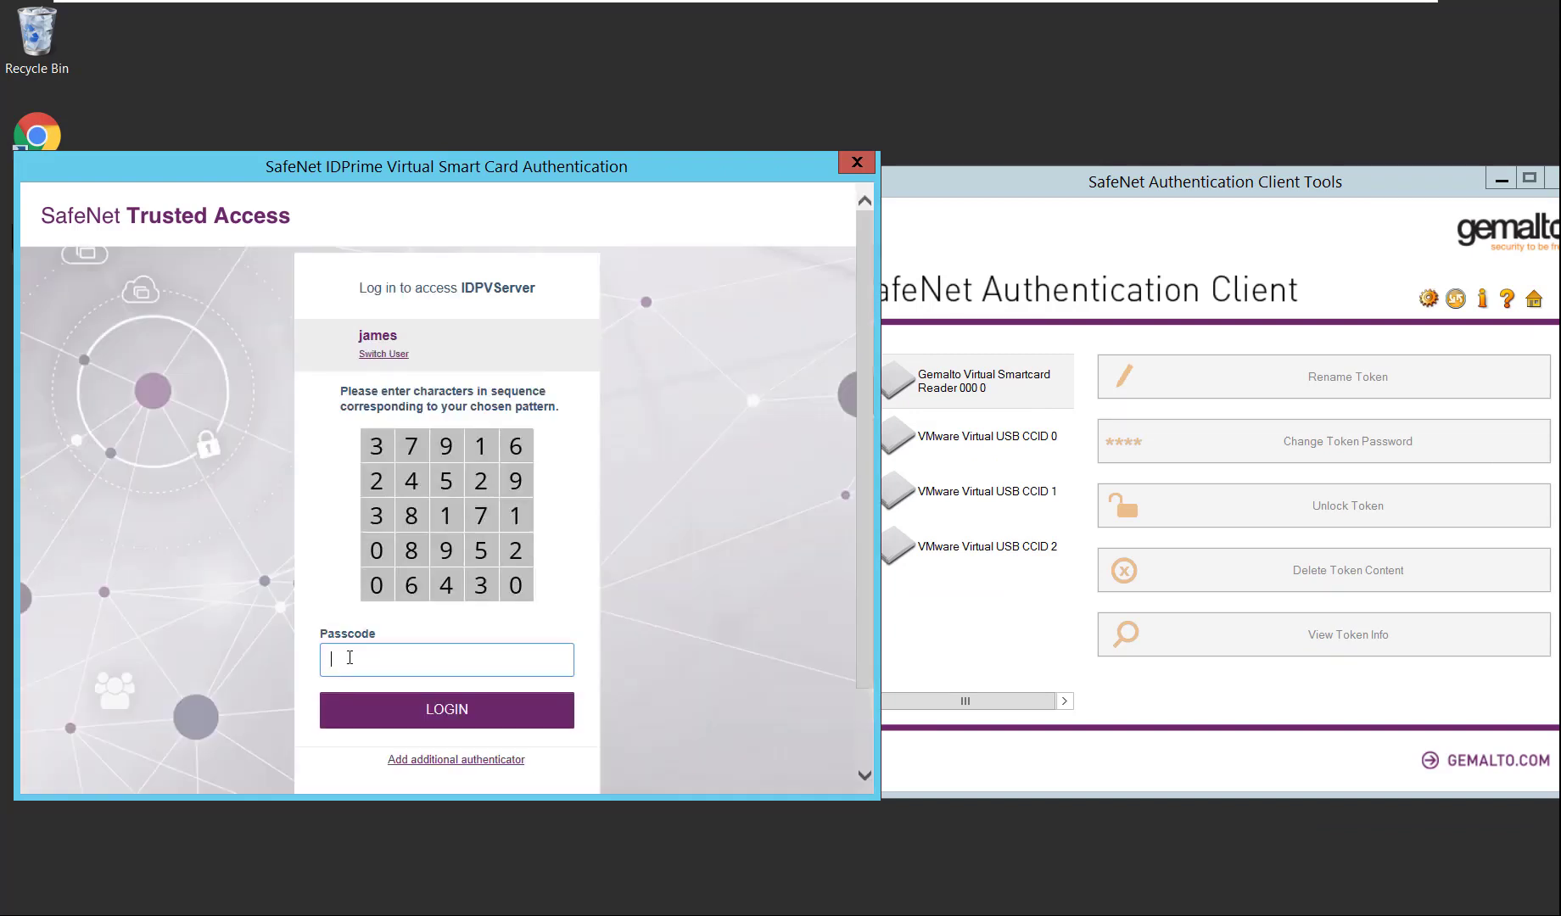
type("******")
left_click(387, 711)
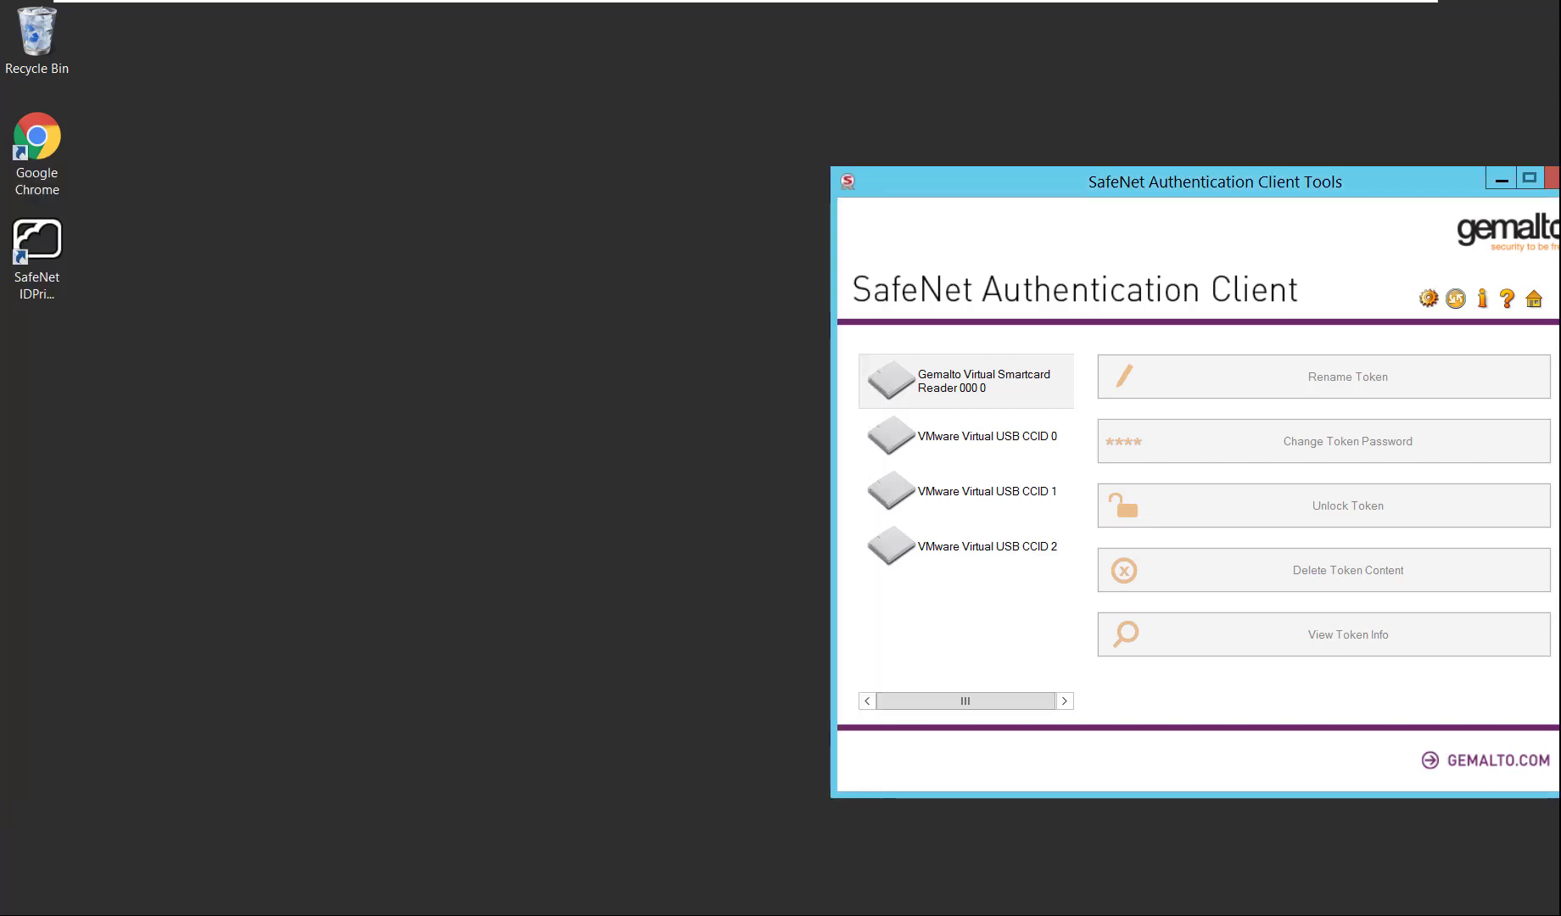
Confirm the card is connected and view the JamesDemo2 certificate under User certificates in Advanced View.
left_click(60, 902)
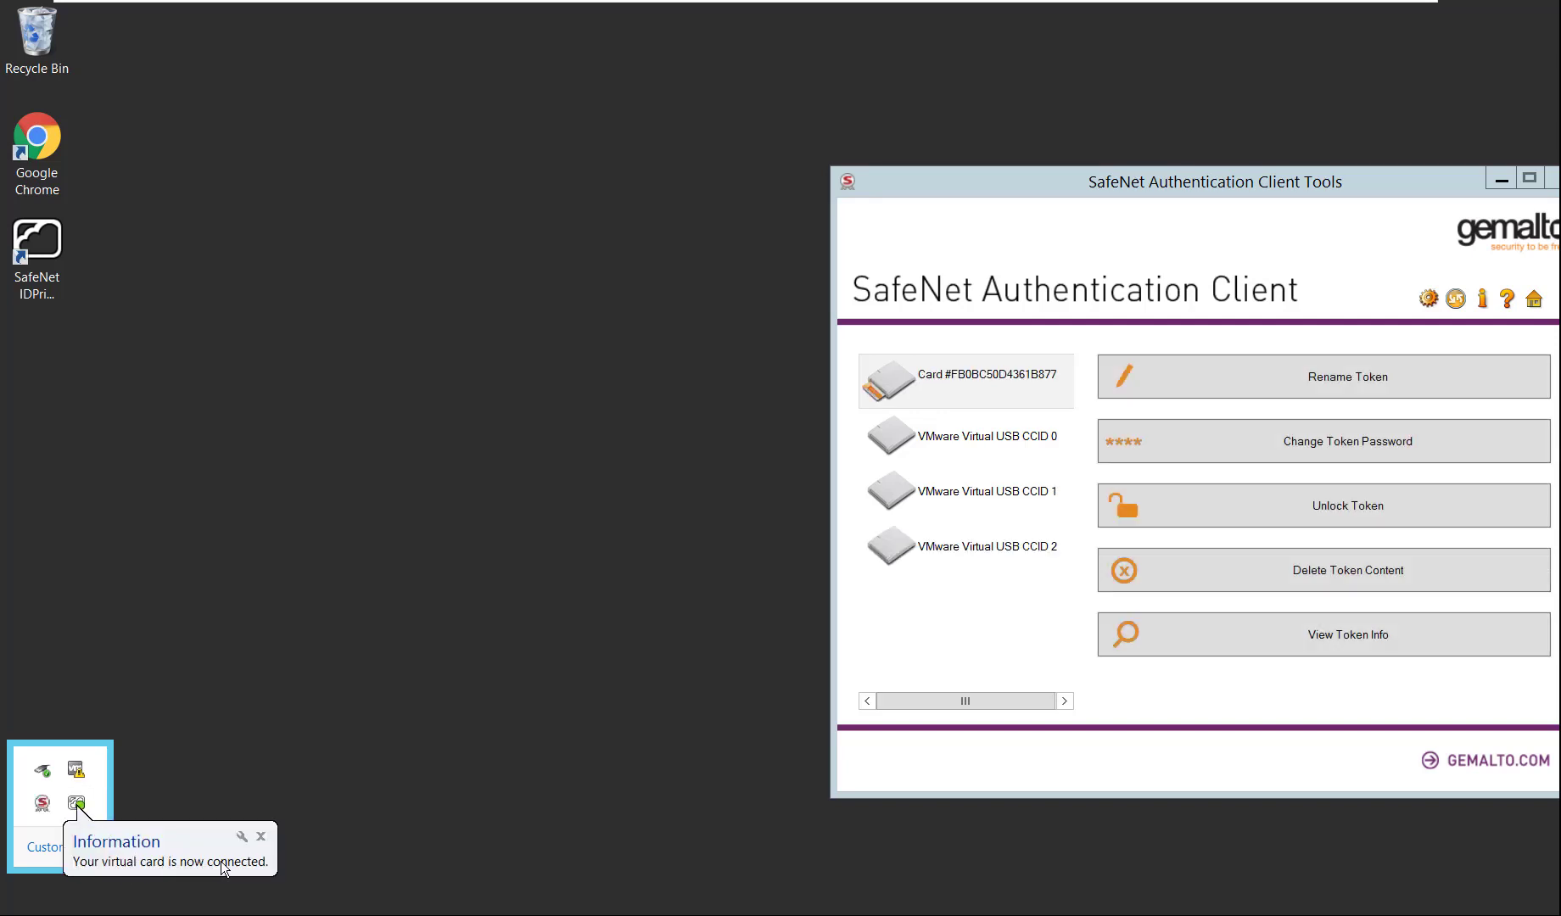
left_click_drag(1060, 202, 668, 212)
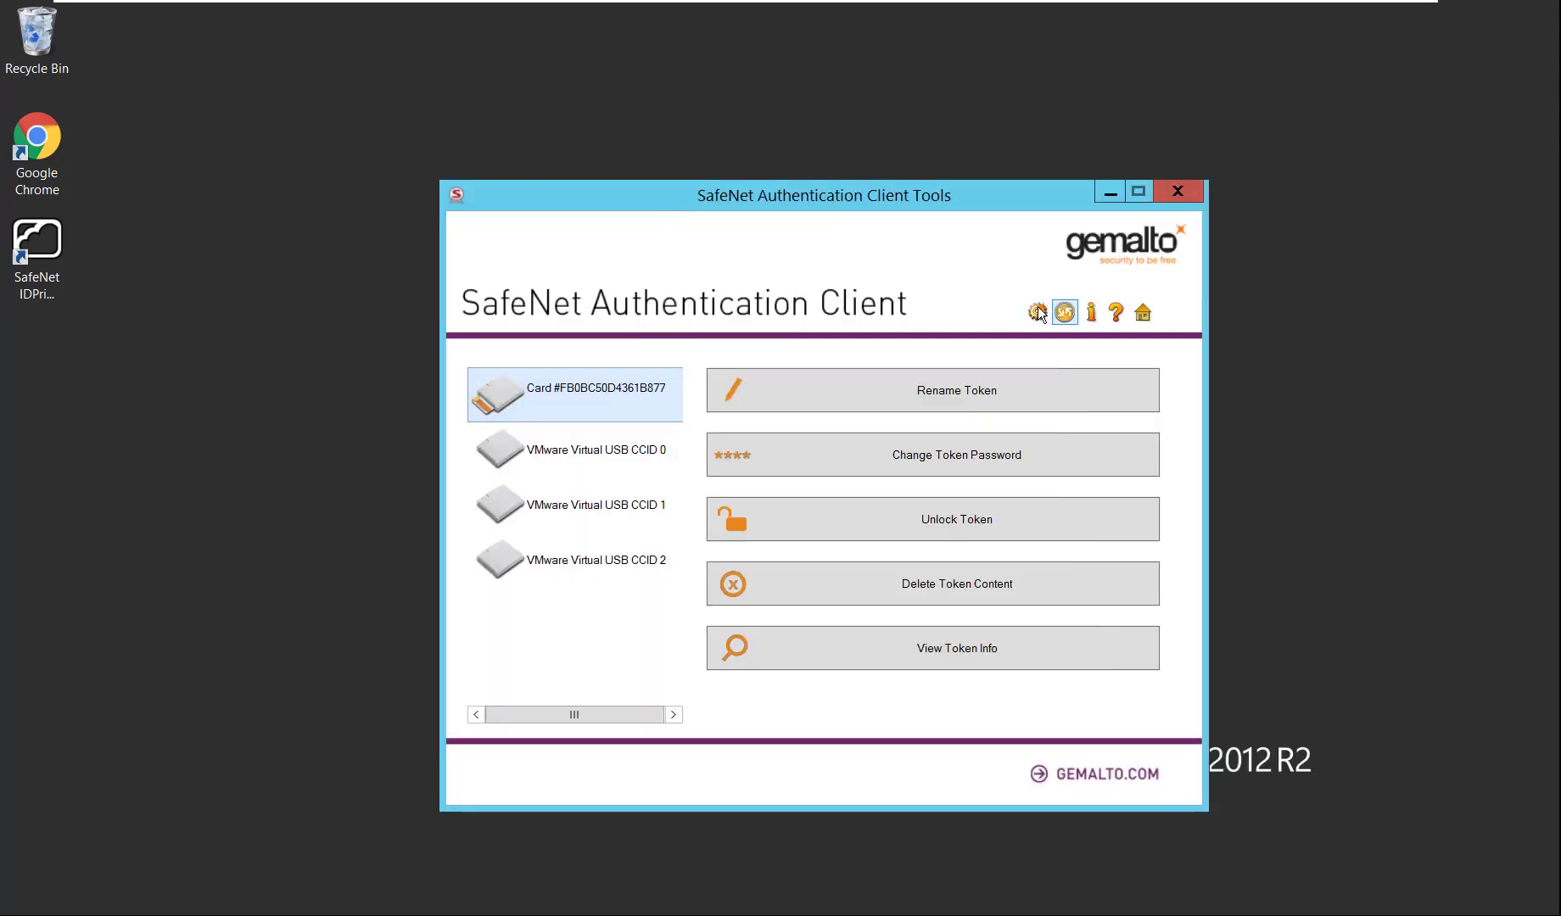
left_click(1037, 311)
left_click(508, 421)
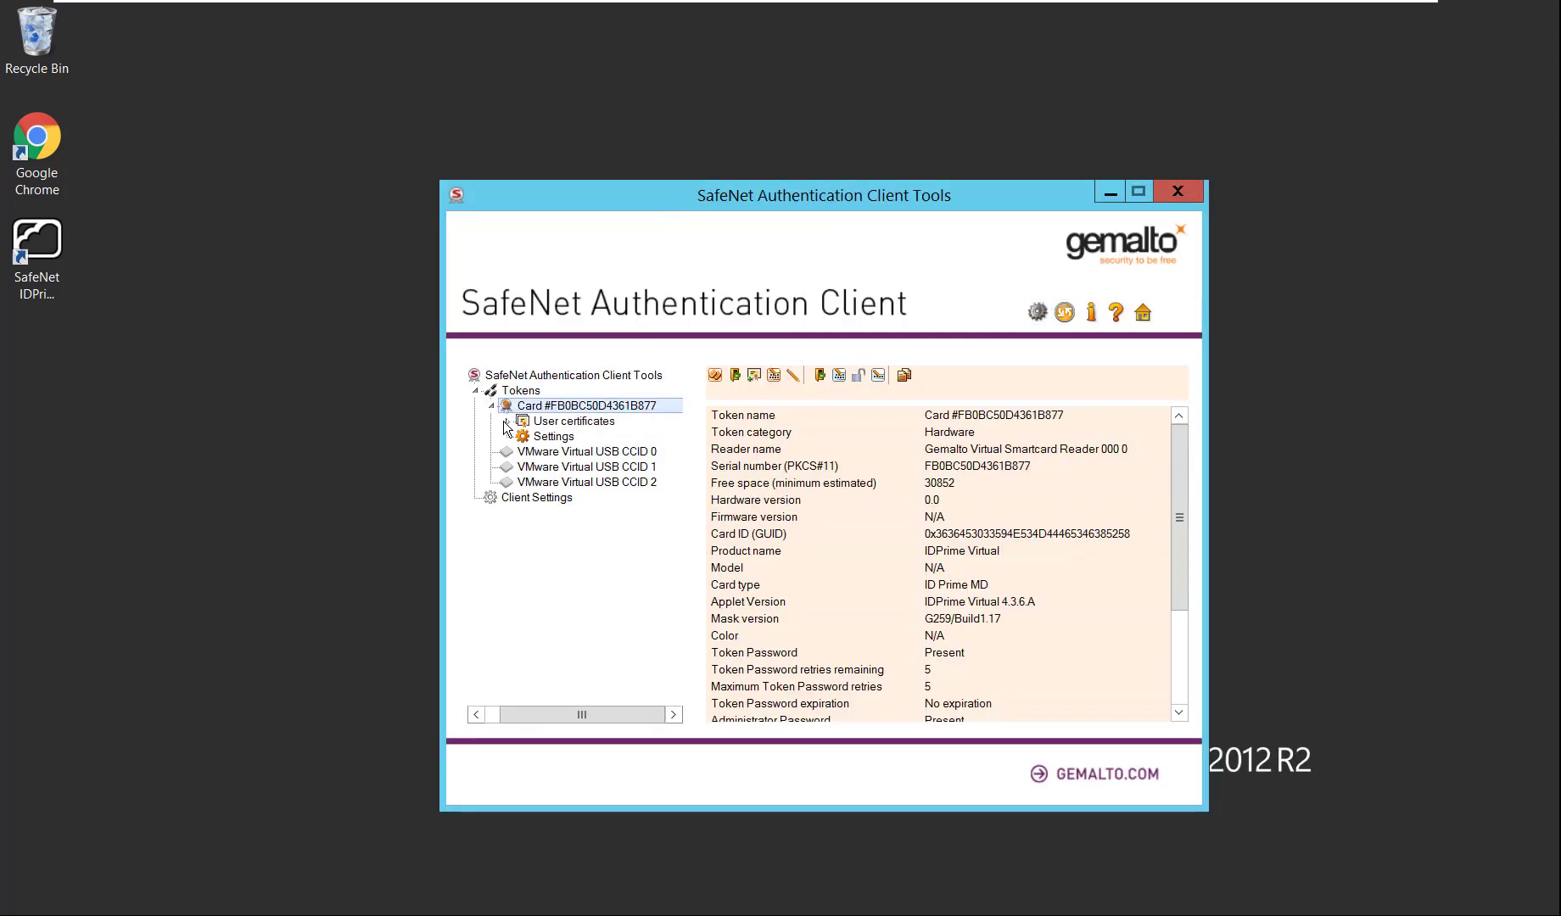
left_click(588, 438)
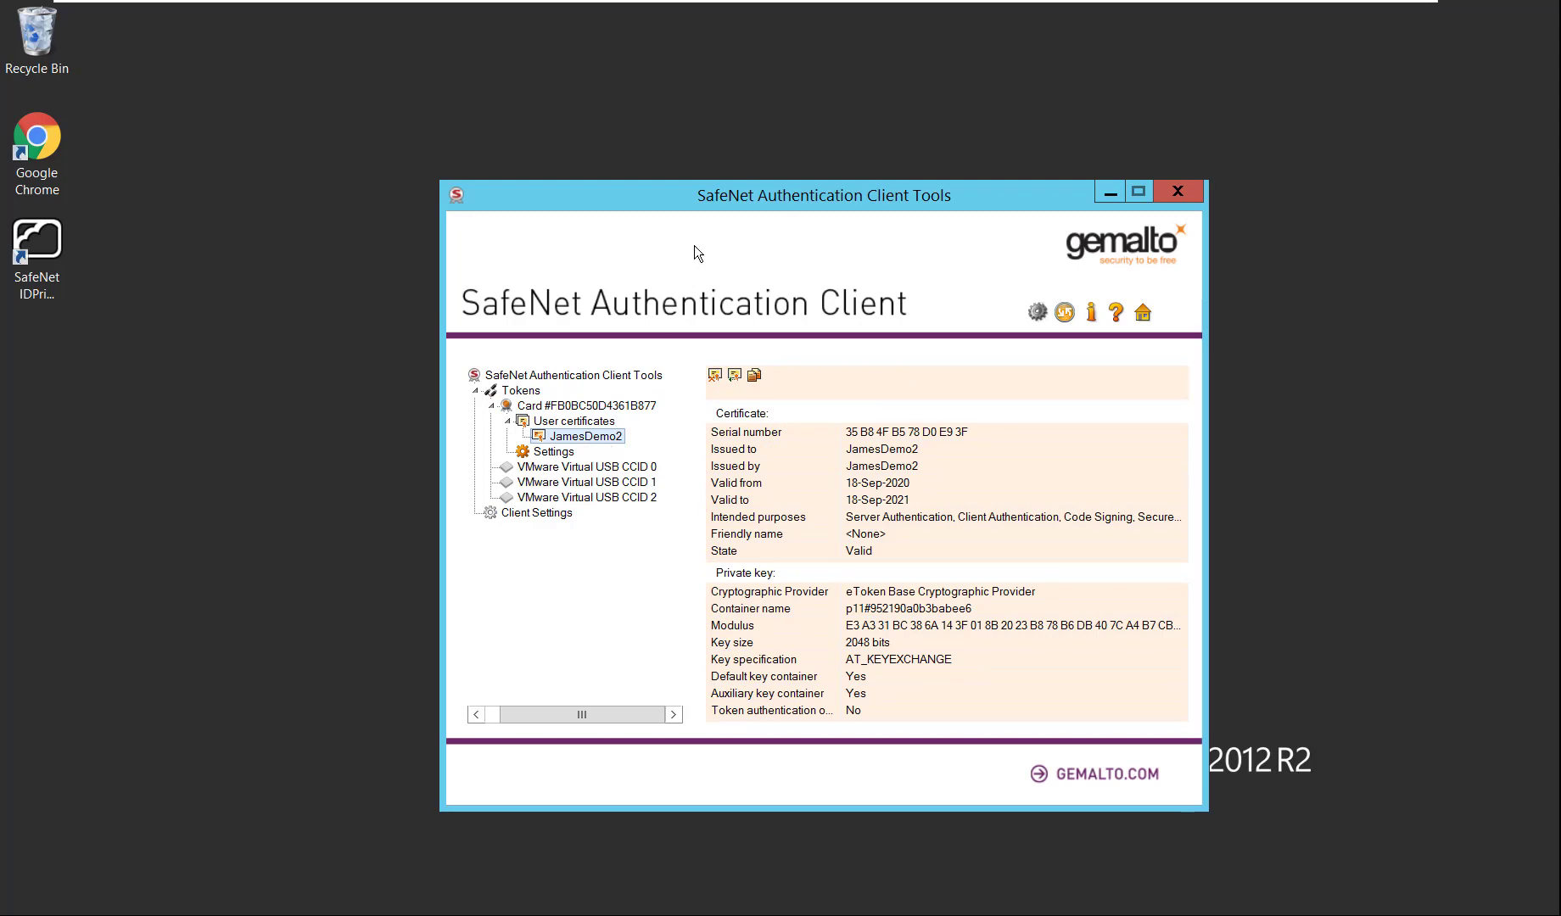
left_click_drag(703, 196, 816, 203)
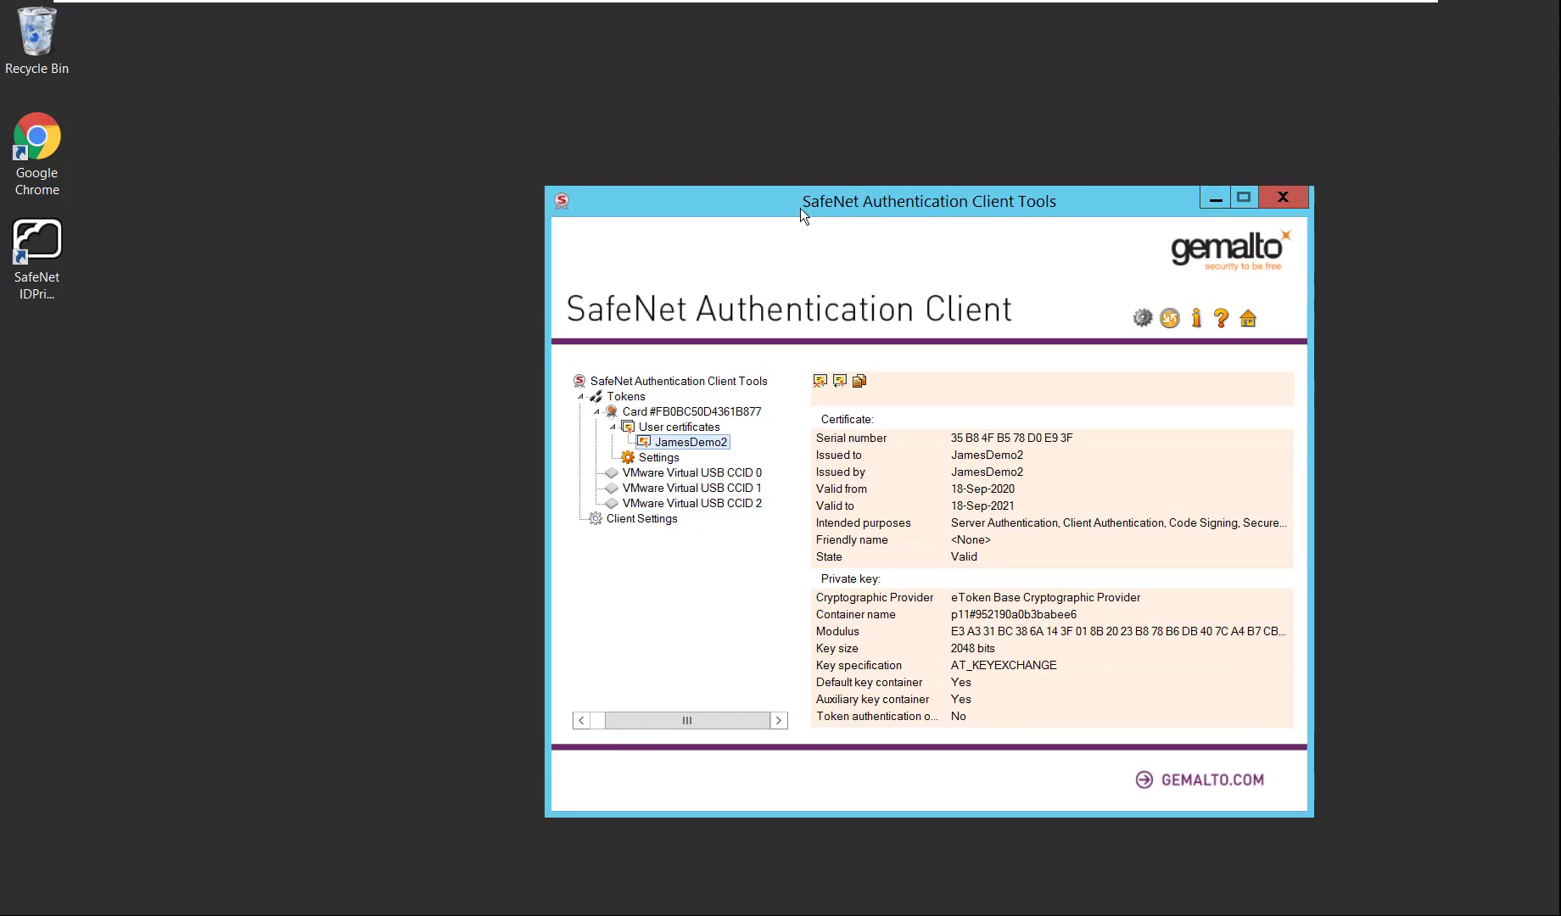